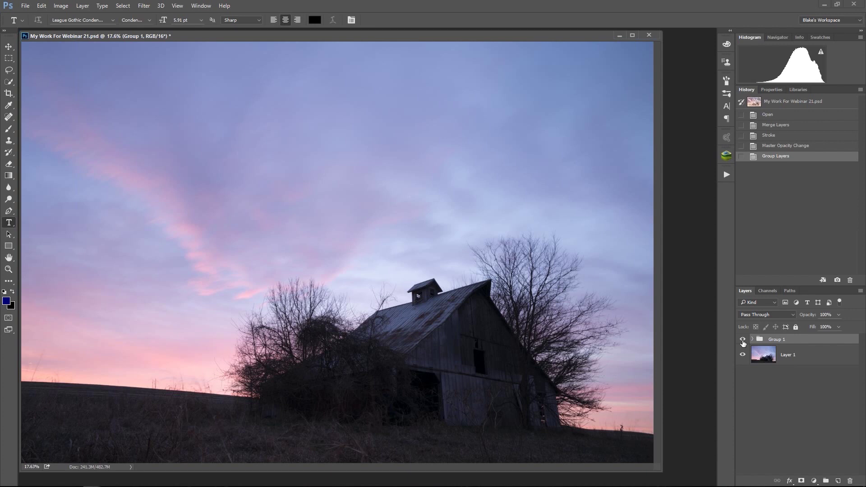
Step: Turn on the visibility of Group 1 to view the finished barn edit over the original photo
left_click(743, 340)
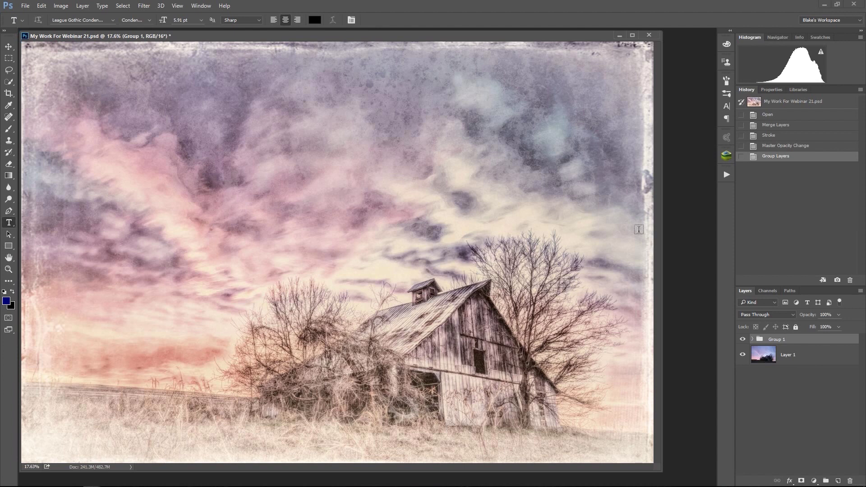
mouse_move(91, 485)
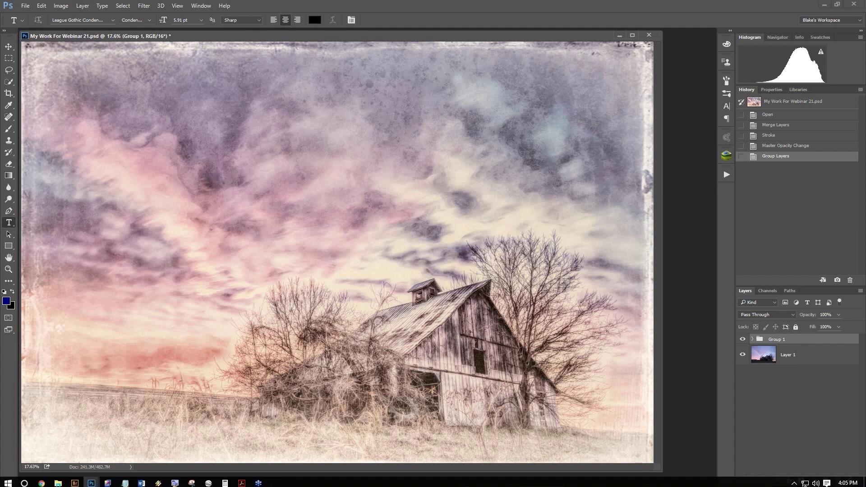
mouse_move(62, 484)
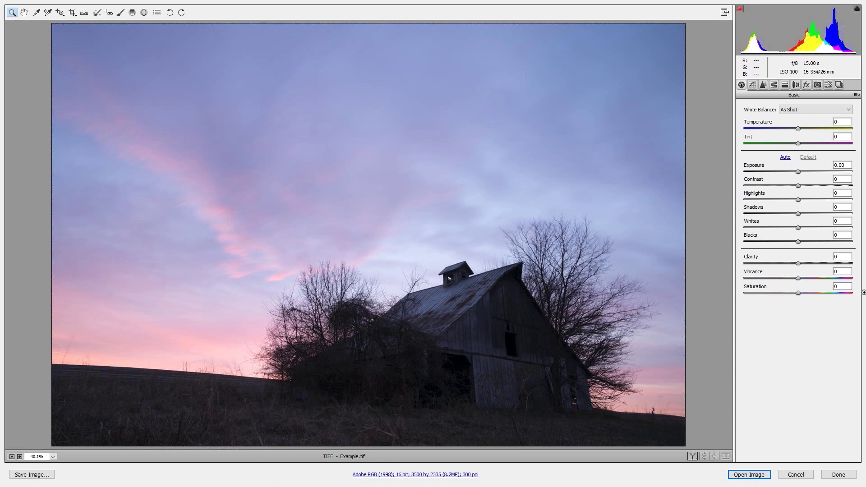
Step: Raise the exposure of Example.tif to +0.55 and lower the highlights to -100
left_click(798, 172)
left_click_drag(799, 172, 806, 169)
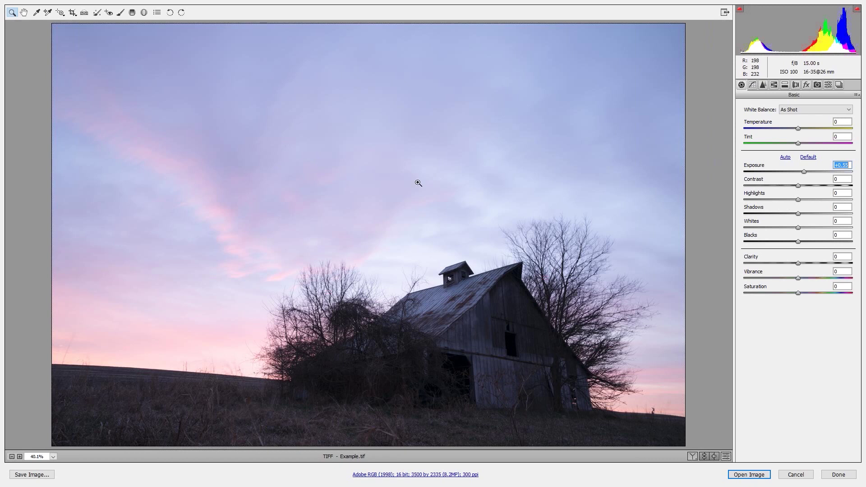
left_click(797, 200)
left_click_drag(766, 202, 702, 205)
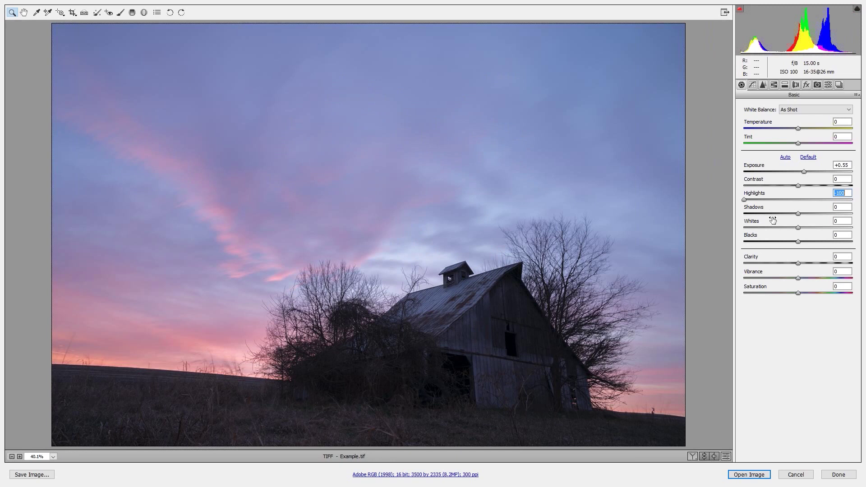
Step: Lift the shadows to +79 and compare the adjusted photo with its unadjusted default state
left_click(799, 213)
left_click(840, 214)
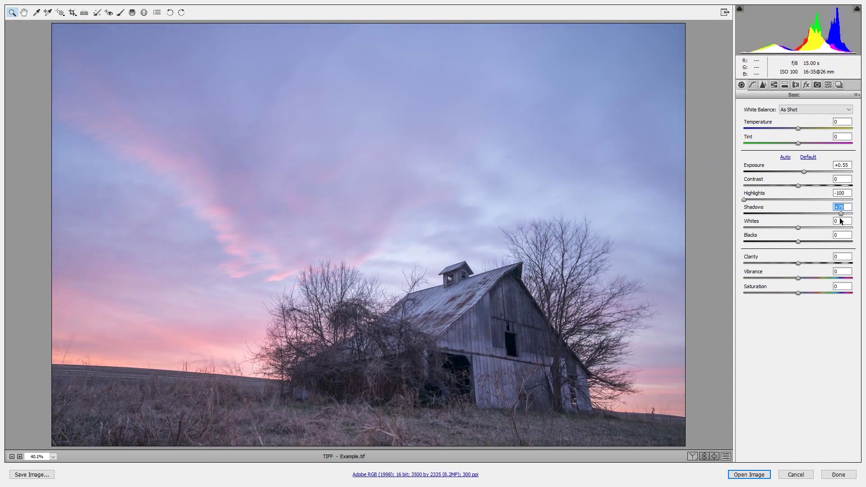
key("ctrl+r")
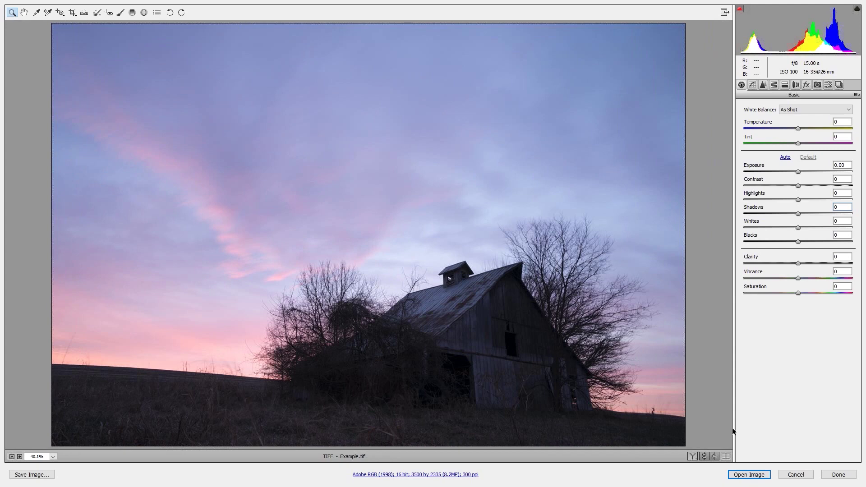
key("ctrl+z")
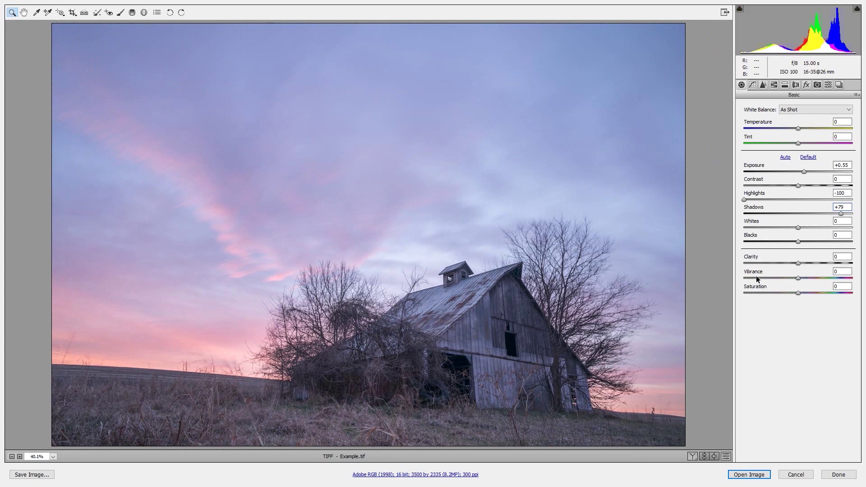
Step: Reduce the exposure to +0.35 and, after trying a stronger setting, bring the contrast to +12
left_click_drag(804, 172, 805, 180)
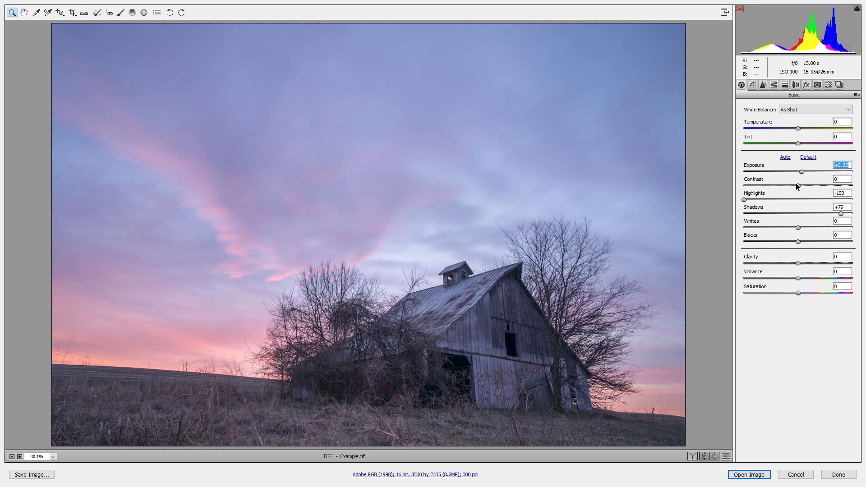
key("Tab")
key("Up")
key("shift+Up")
key("shift+Up")
key("shift+Up")
key("shift+Up")
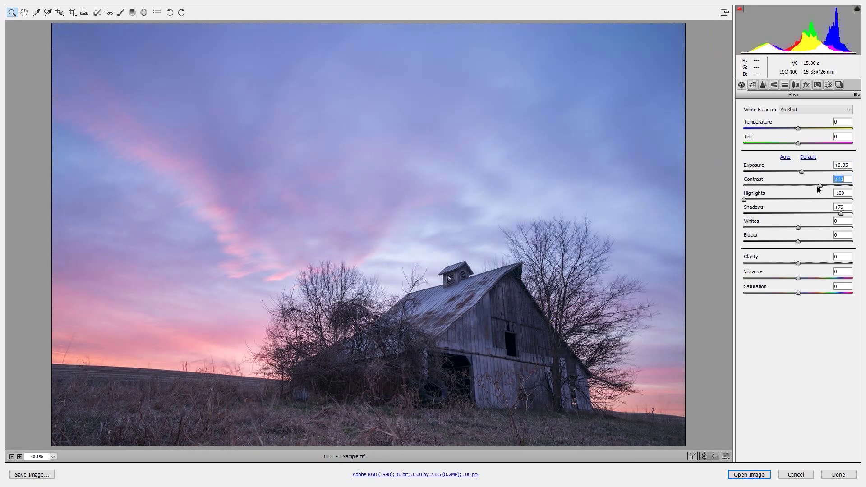
key("shift+Down")
key("shift+Down")
key("Down")
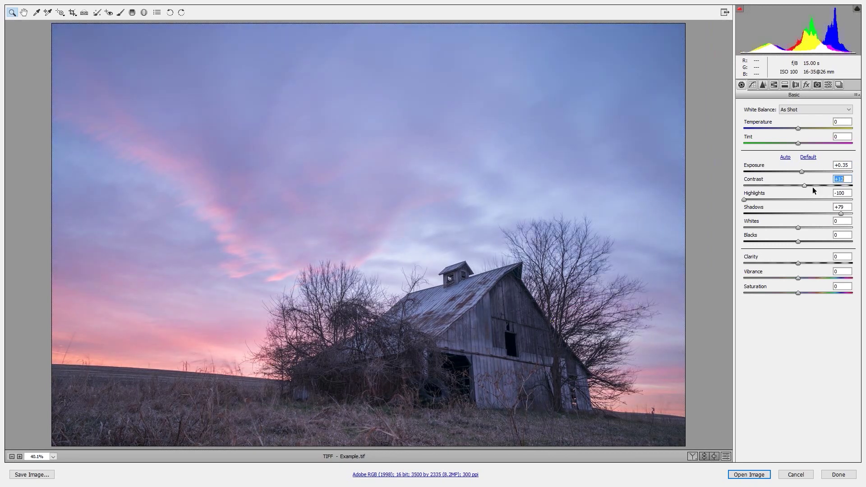
Step: Fine-tune the contrast to +24 and raise the shadows to +84
left_click(814, 185)
key("Down")
key("Down")
key("Down")
key("Down")
key("Down")
key("Down")
key("Down")
key("Up")
key("Up")
key("Up")
key("Up")
left_click(842, 213)
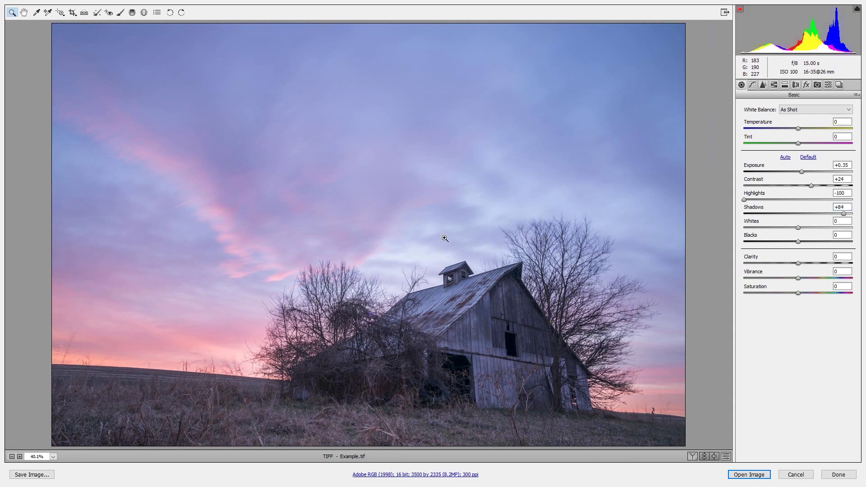
Step: Check the barn's cupola and roof edges up close and enable chromatic aberration removal in the lens corrections
left_click_drag(312, 167, 537, 298)
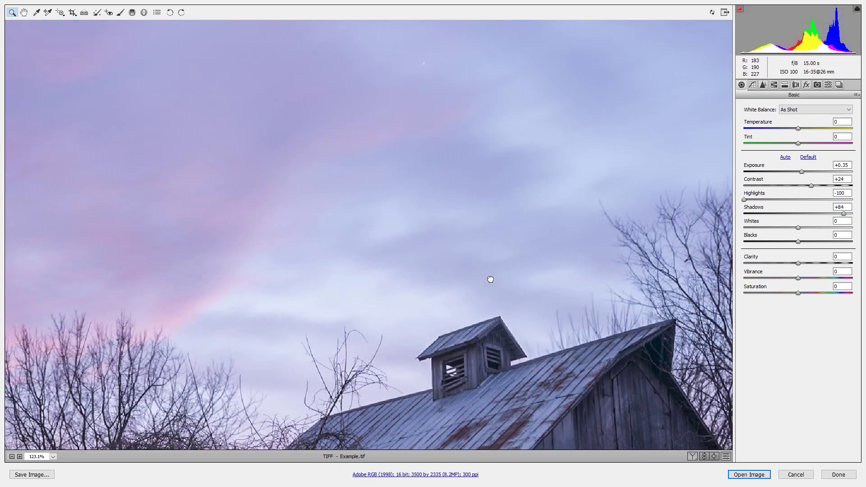
left_click_drag(490, 279, 427, 213)
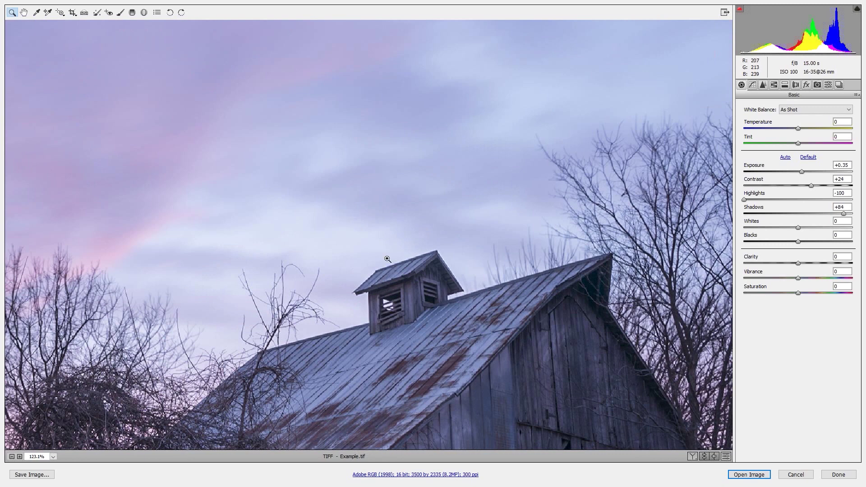
scroll(406, 264, "up", 1)
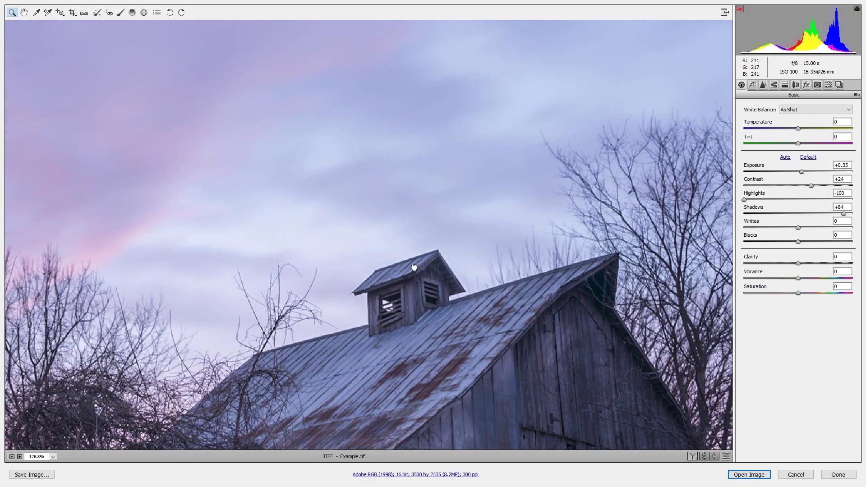
scroll(443, 280, "up", 5)
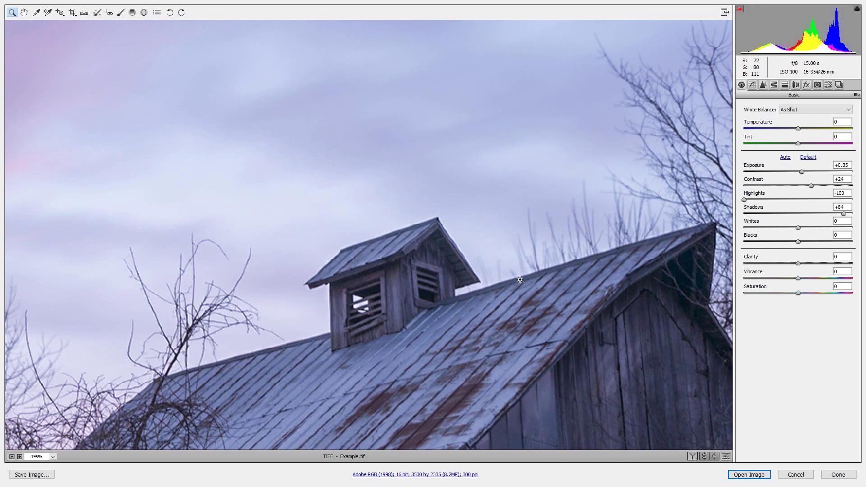
left_click(392, 249)
left_click(807, 85)
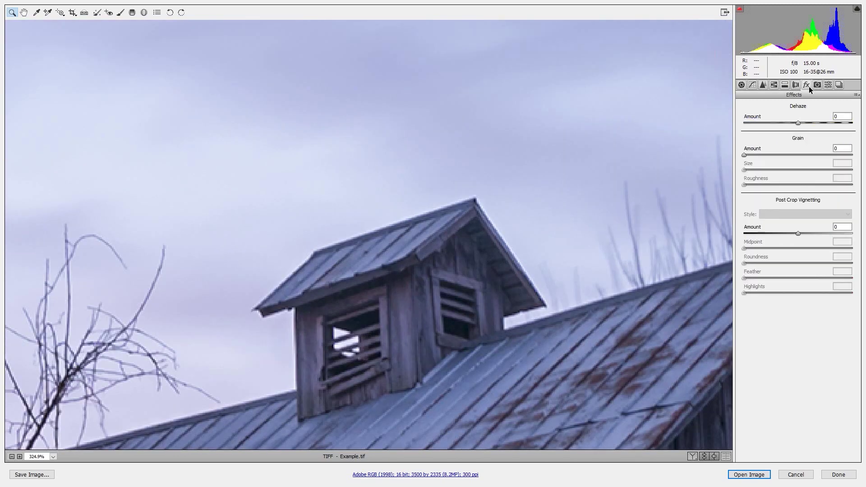
left_click(796, 85)
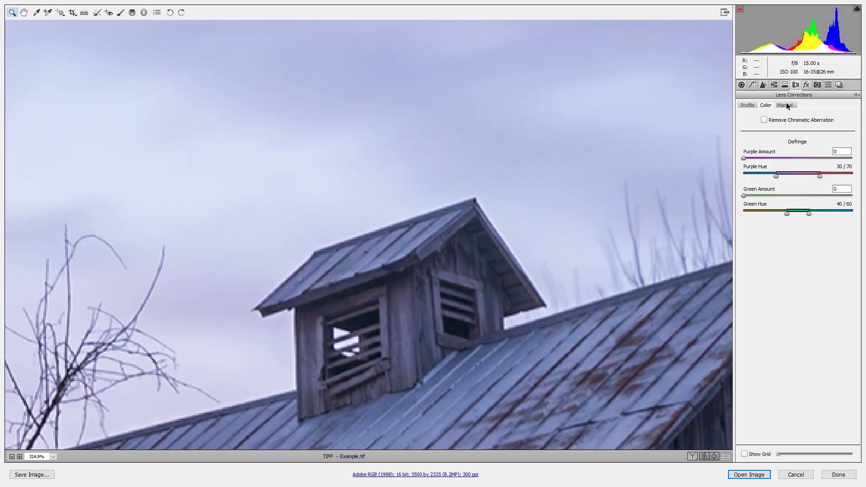
left_click(765, 120)
Step: Inspect the cupola edges at 400%, fit the whole photo in view and open the adjusted image in Photoshop
right_click(592, 207)
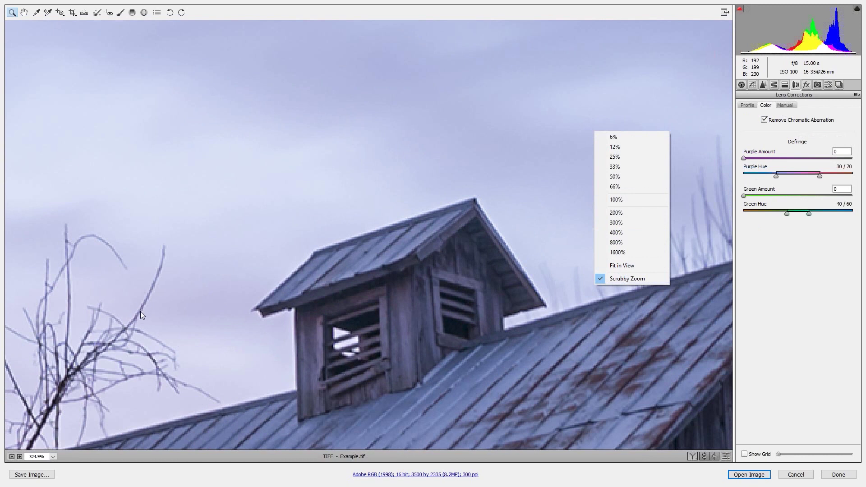
left_click(482, 270)
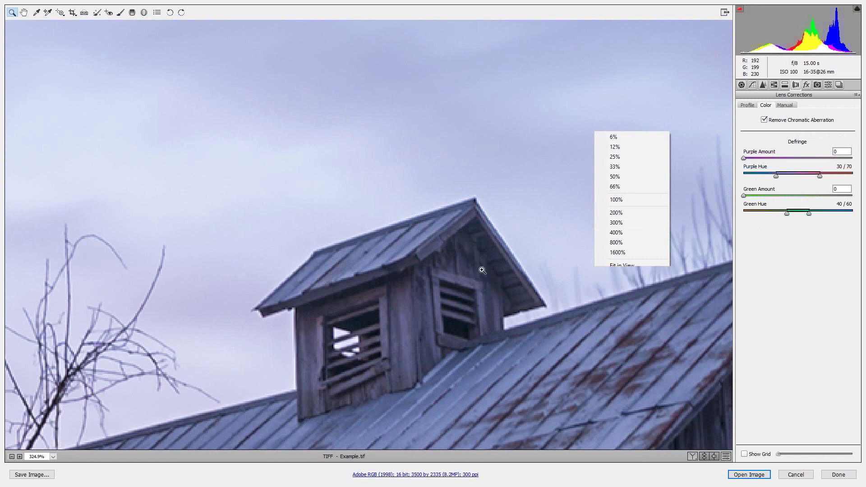
left_click(482, 270)
right_click(488, 342)
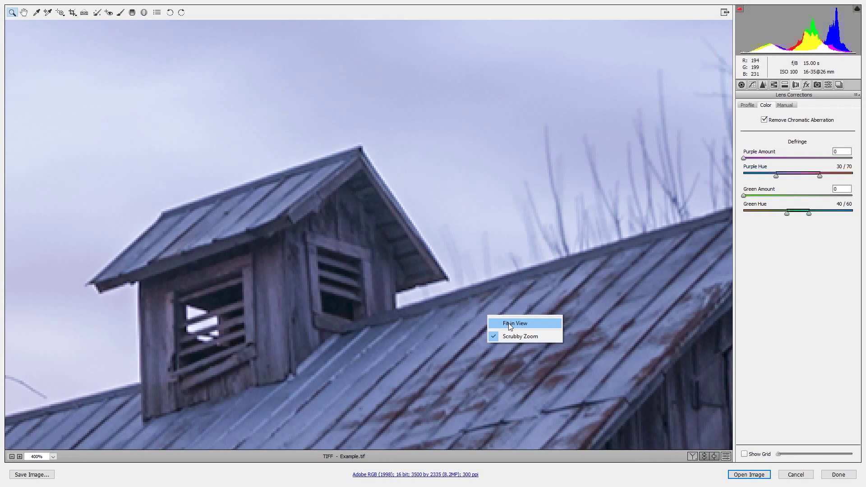
left_click(509, 325)
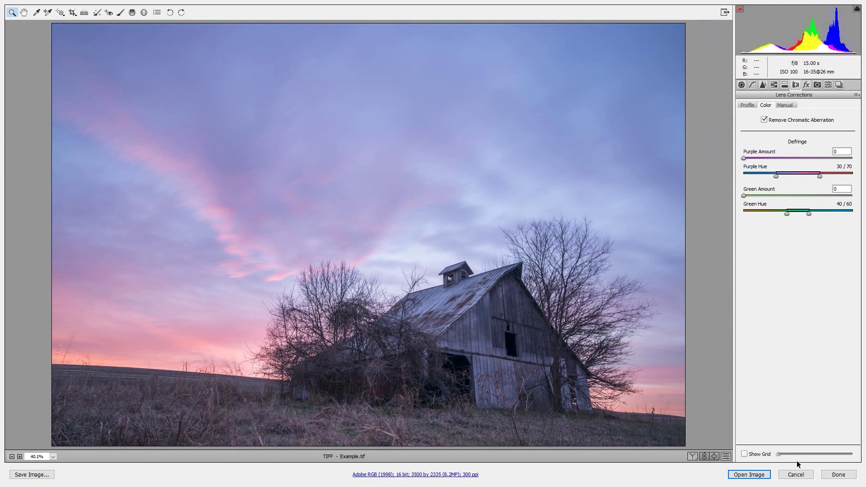
left_click(752, 475)
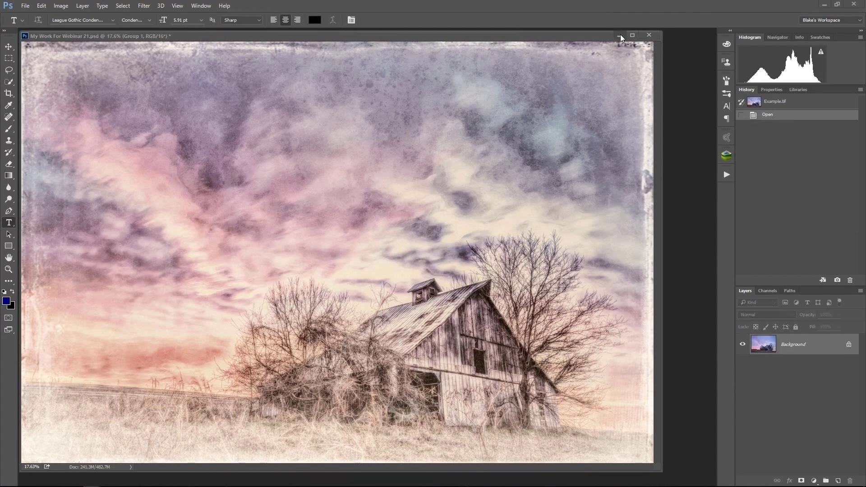
Step: Minimize the My Work For Webinar 21 document and fit Example.tif on screen, discarding the stray text layer
left_click(620, 34)
right_click(430, 234)
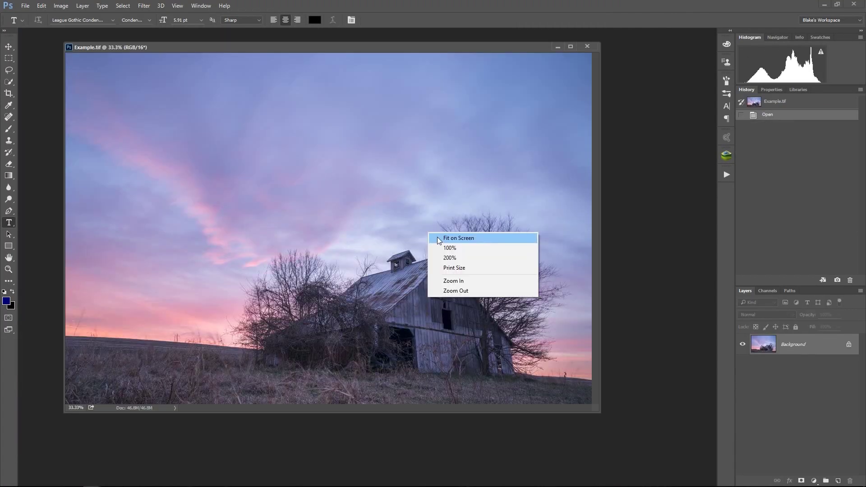
left_click(458, 237)
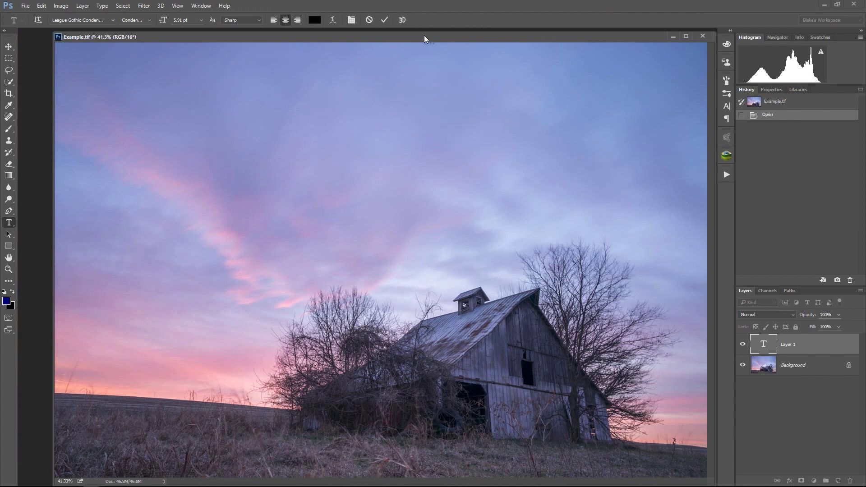
key("Escape")
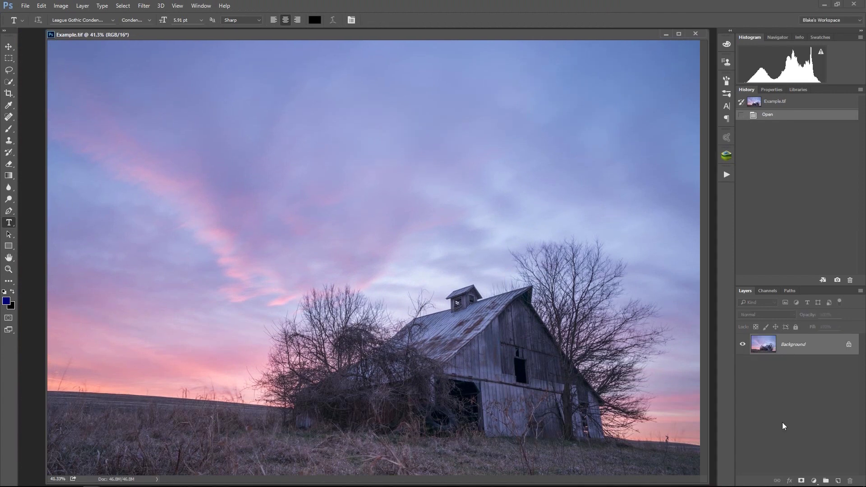
Step: Duplicate the Background layer and open the copy in the Topaz Clarity filter
key("ctrl+j")
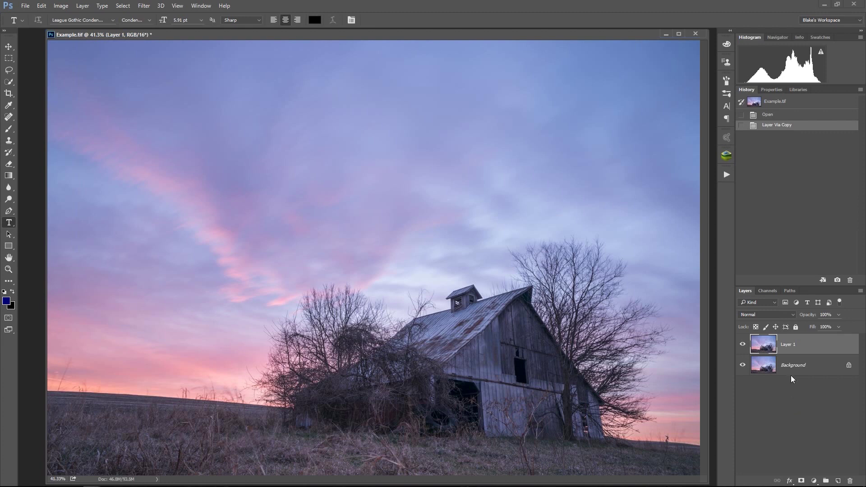
left_click(143, 6)
mouse_move(156, 223)
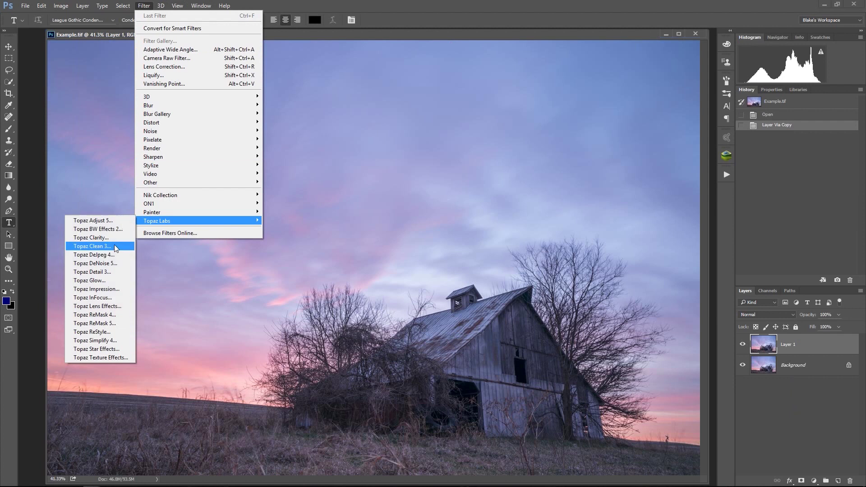
left_click(110, 239)
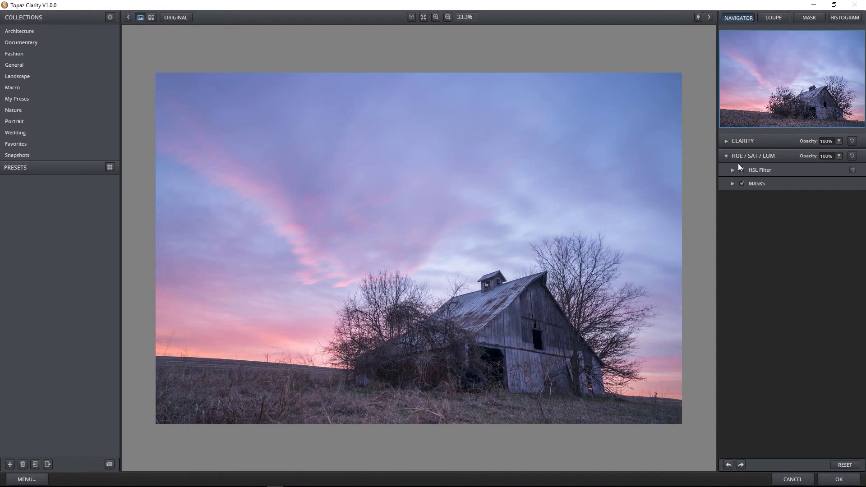
Step: Arrange the Clarity workspace with only the Clarity settings expanded, the collections and presets hidden, and the histogram shown
left_click(727, 156)
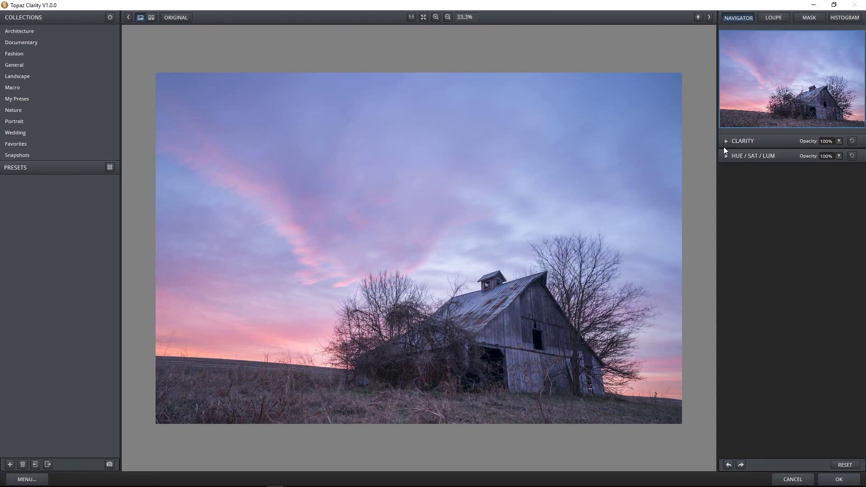
left_click(726, 142)
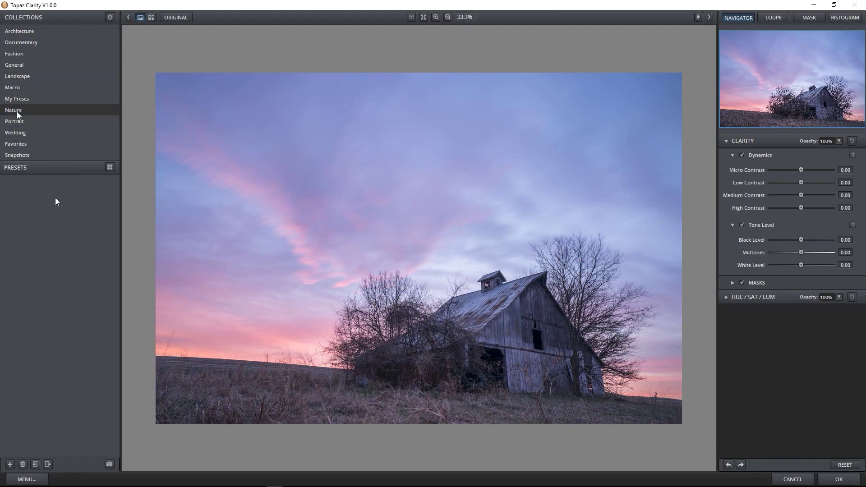
left_click(128, 17)
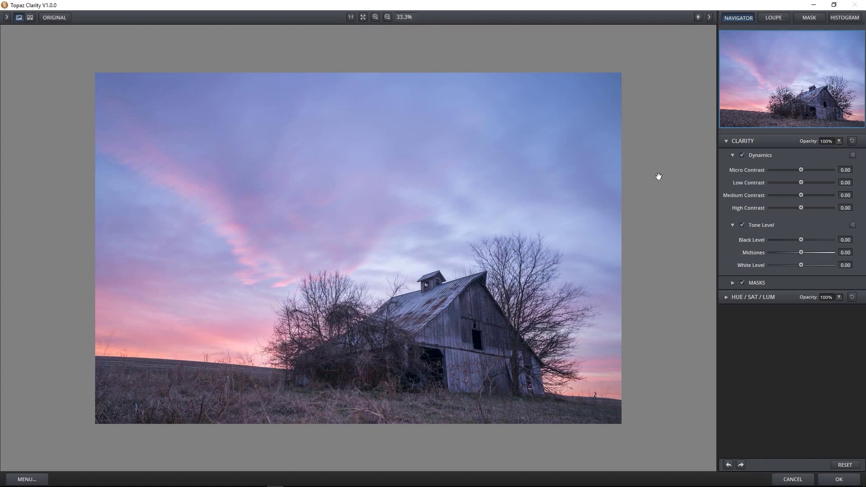
left_click(845, 18)
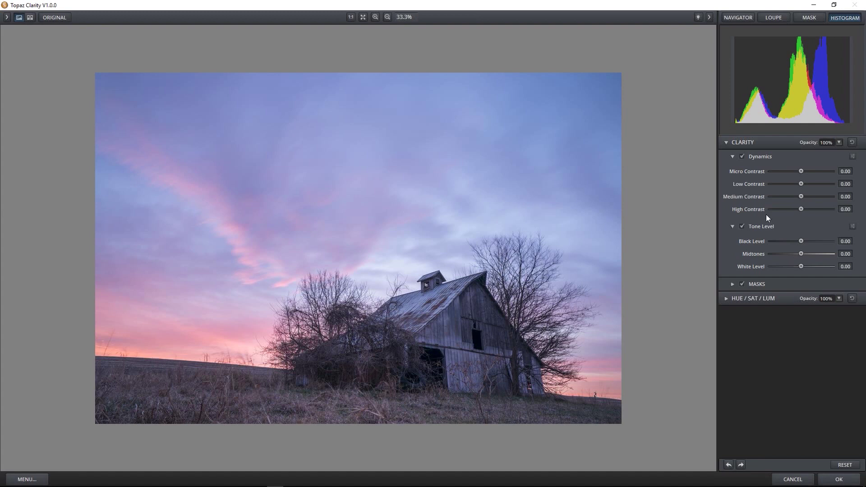
Step: Raise the micro contrast in the Clarity dynamics to 1.00
left_click(801, 172)
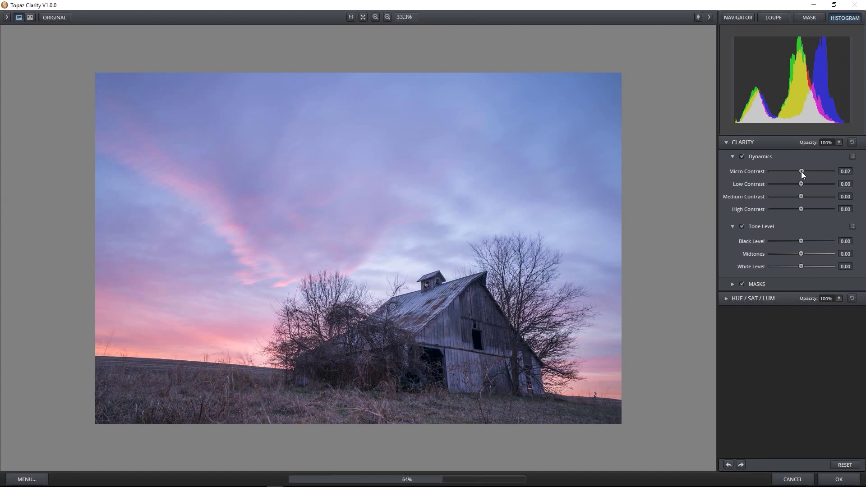
left_click_drag(803, 172, 819, 172)
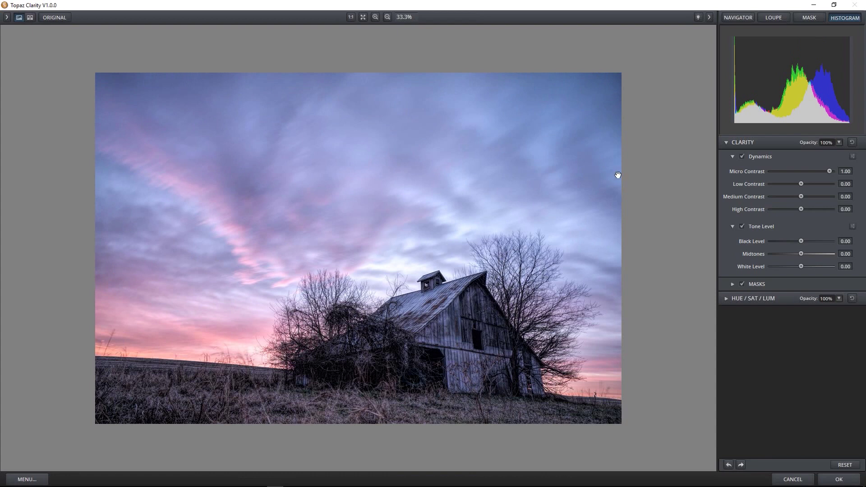
Step: Reduce the micro contrast in the Clarity dynamics to 0.48
left_click(819, 172)
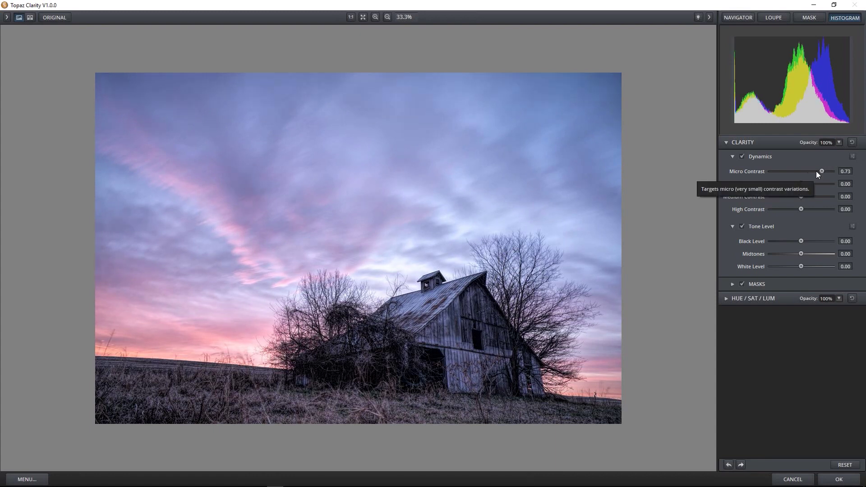
left_click(818, 170)
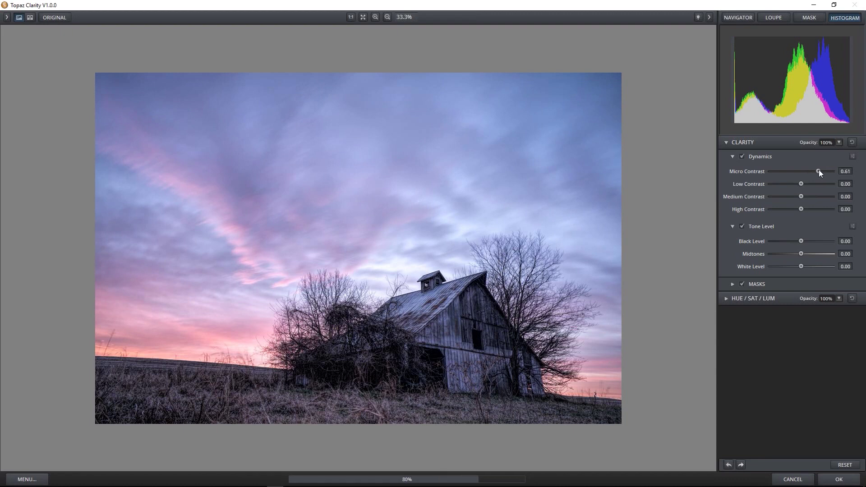
left_click_drag(818, 169, 817, 170)
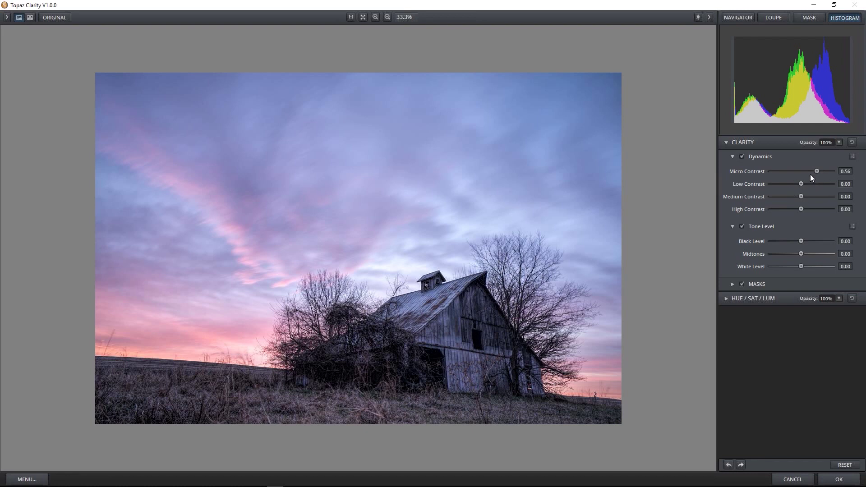
left_click_drag(815, 169, 814, 169)
Step: Raise the remaining Clarity dynamics to 0.61 low contrast, 0.44 medium contrast and 0.19 high contrast
mouse_move(802, 184)
left_mouse_down()
mouse_move(822, 185)
mouse_move(815, 184)
left_mouse_up()
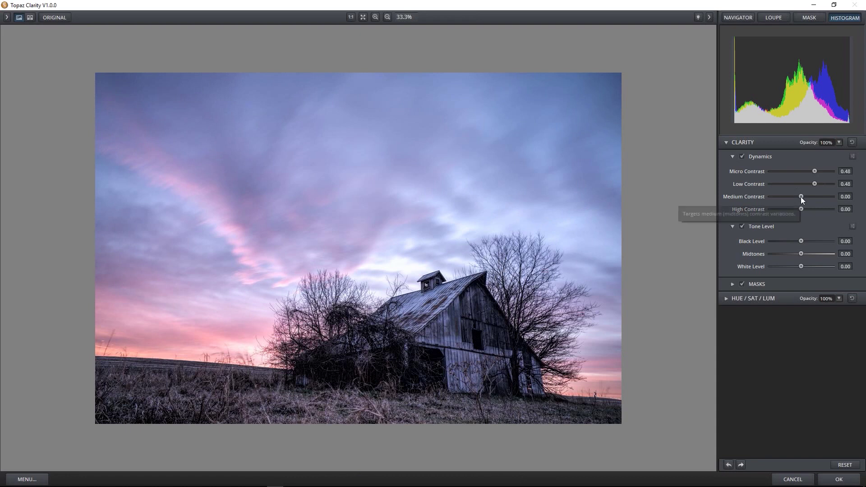
left_click_drag(800, 196, 818, 184)
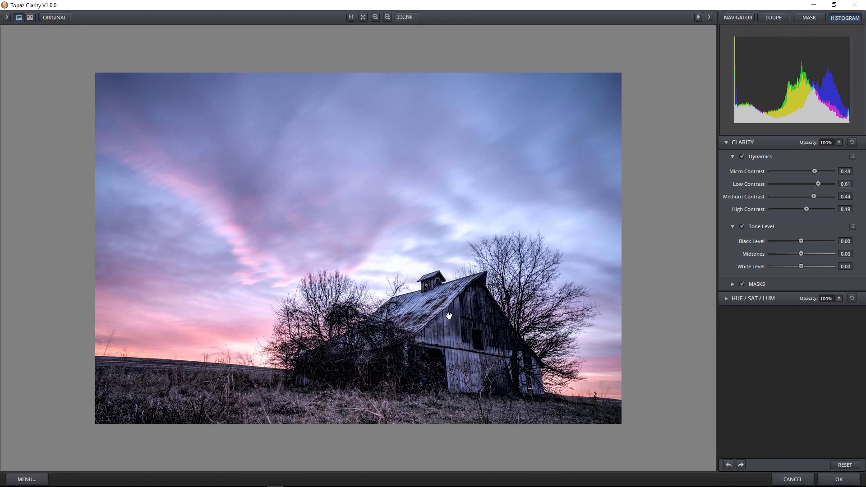
left_click_drag(445, 314, 448, 316)
Step: Set the tone level's black level to 0.56 and its midtones to -0.02
left_click_drag(797, 240, 783, 240)
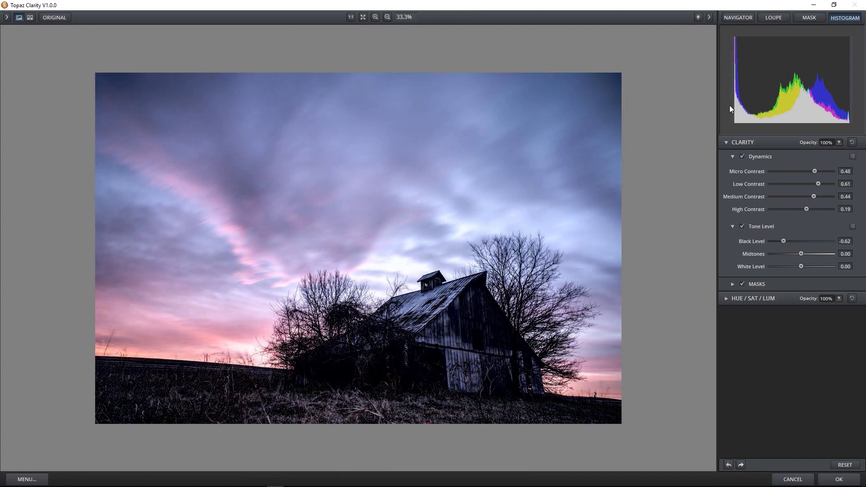
left_click_drag(782, 241, 806, 241)
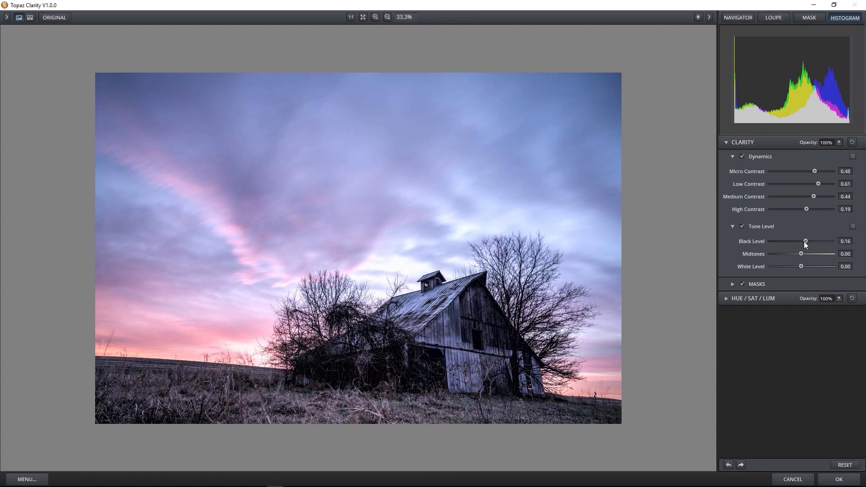
left_click_drag(805, 242, 816, 239)
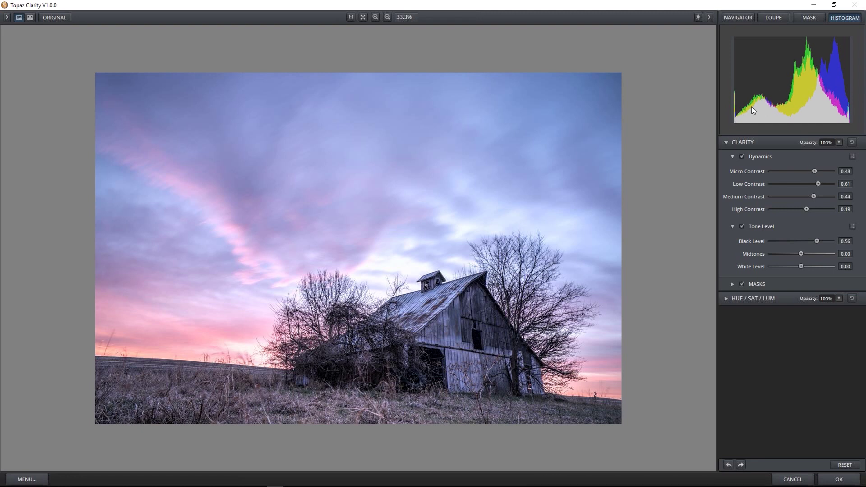
left_click(516, 313)
left_click(805, 254)
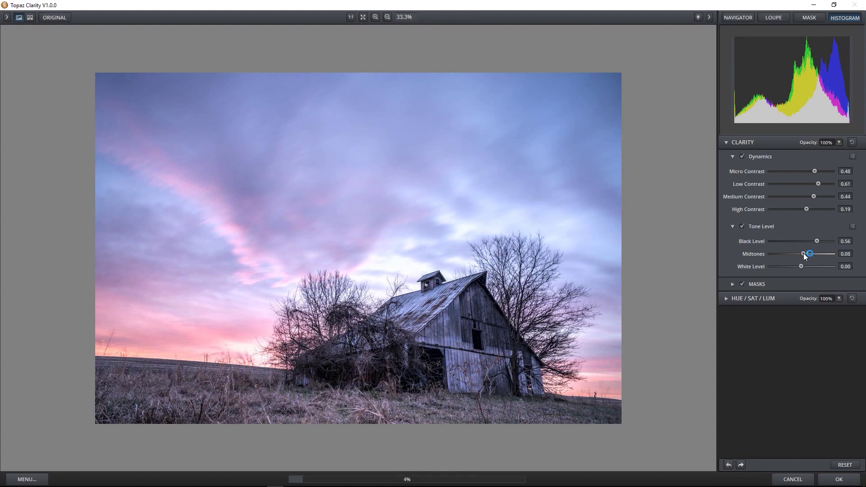
left_click_drag(805, 253, 801, 255)
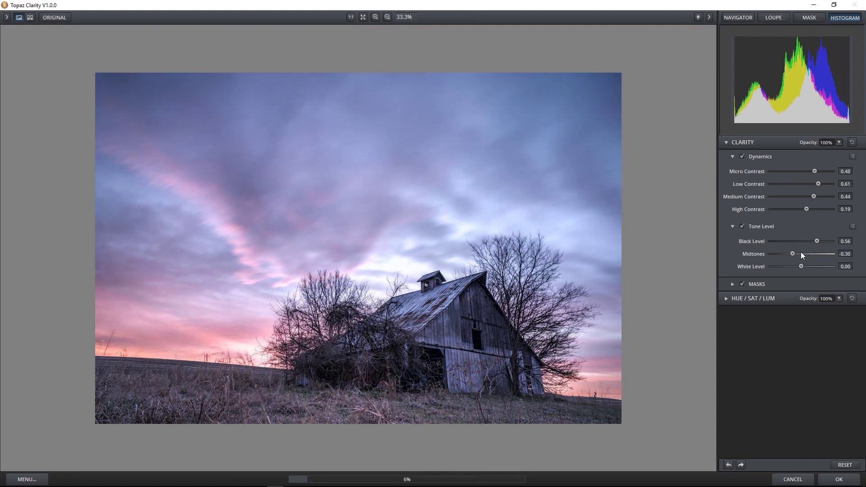
left_click_drag(801, 256, 800, 253)
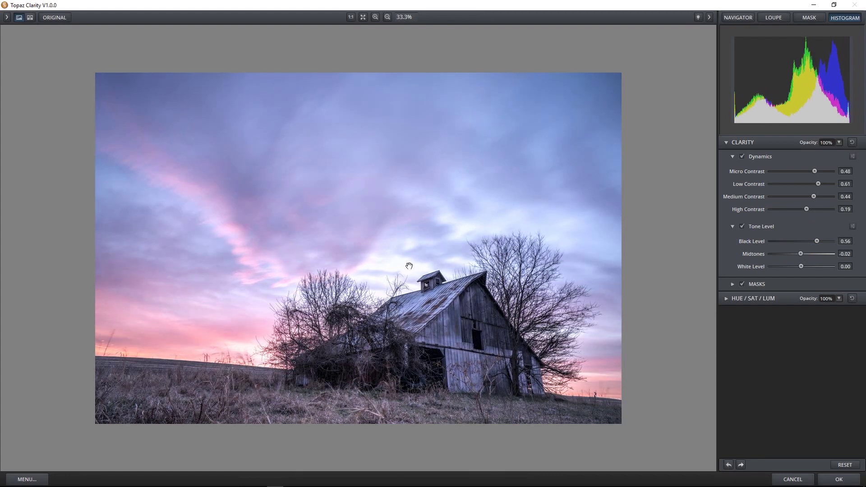
Step: Set the white level to -0.30 and ease the low contrast to 0.47 and the medium contrast to 0.39
left_click_drag(800, 265, 797, 266)
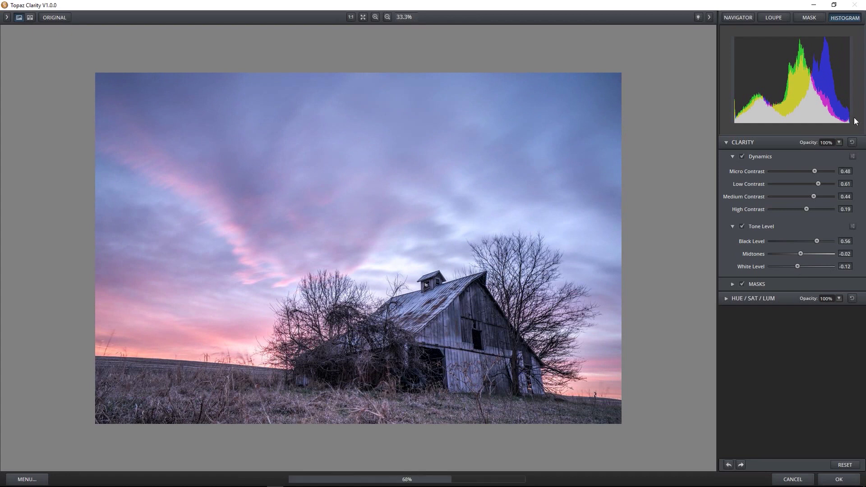
left_click(808, 266)
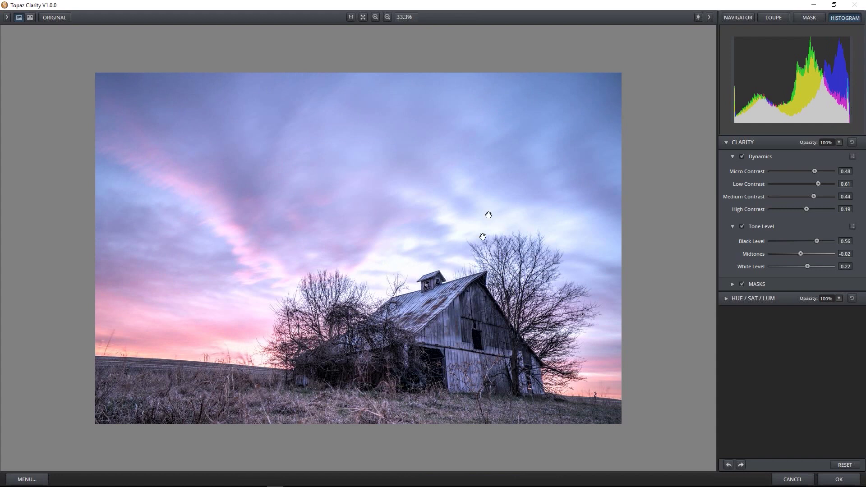
left_click_drag(806, 264, 794, 266)
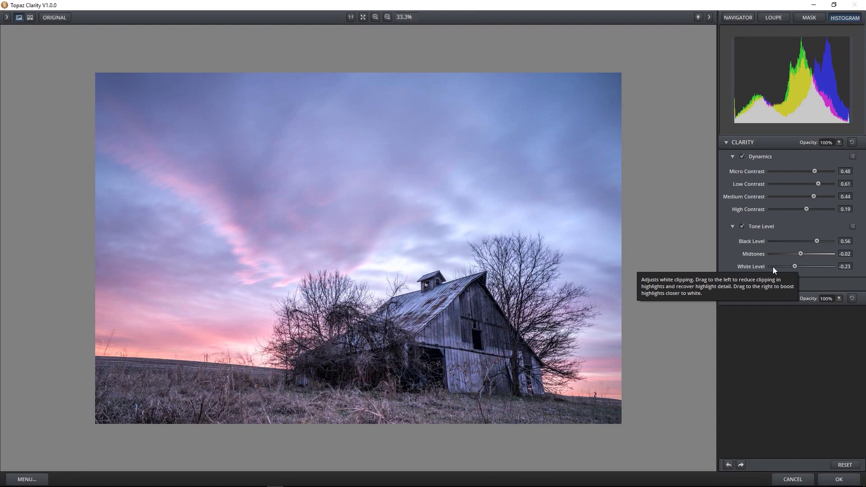
left_click_drag(793, 266, 792, 266)
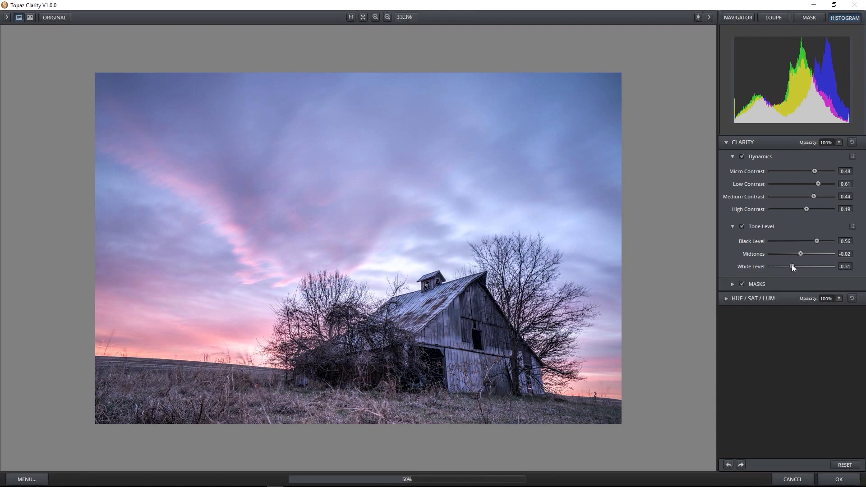
left_click_drag(816, 185, 811, 195)
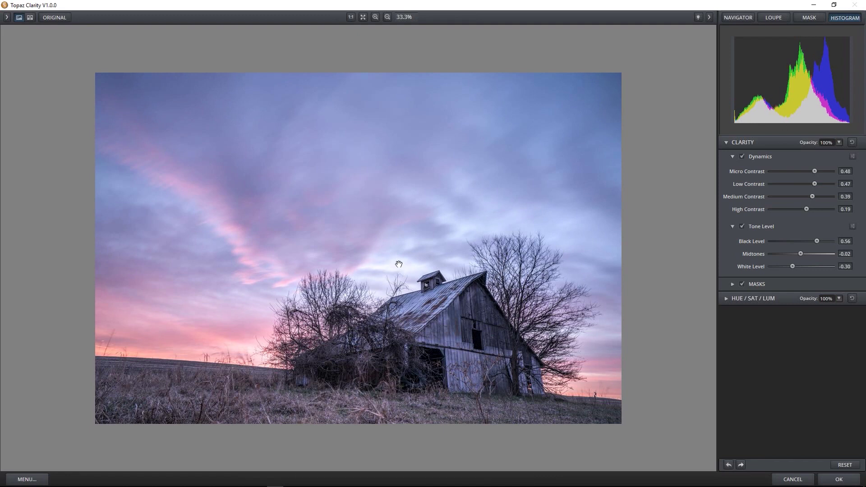
Step: Collapse the Clarity settings and expand the HSL Filter controls under Hue / Sat / Lum
left_click(725, 146)
left_click(726, 156)
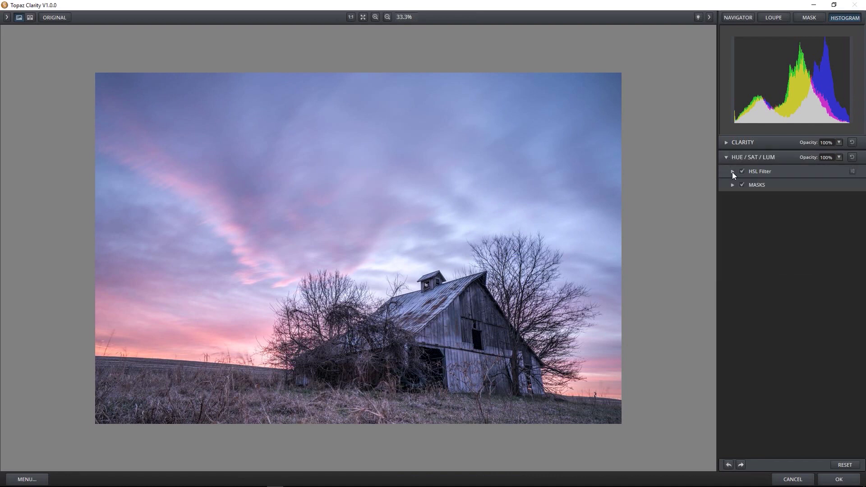
left_click(732, 172)
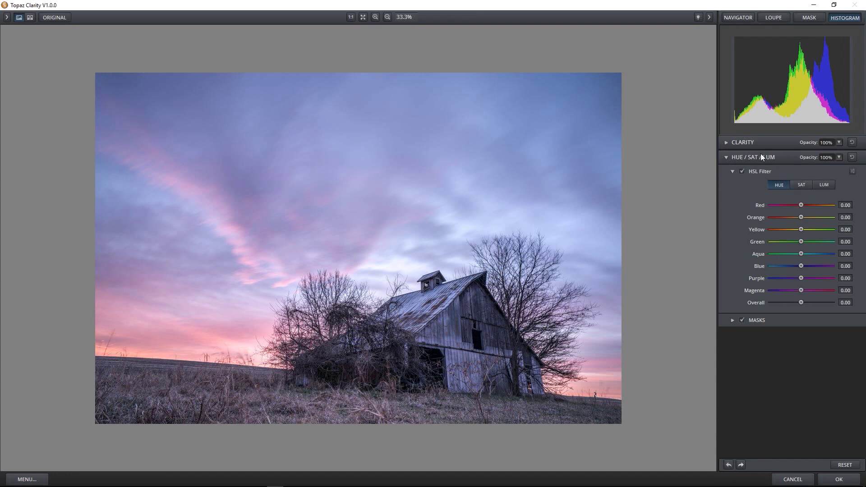
Step: Try red and orange saturation at 1.00, return them to -0.02 and -0.03 with blue at 0.05, and test the blue luminance
left_click(800, 184)
left_click_drag(798, 204, 829, 206)
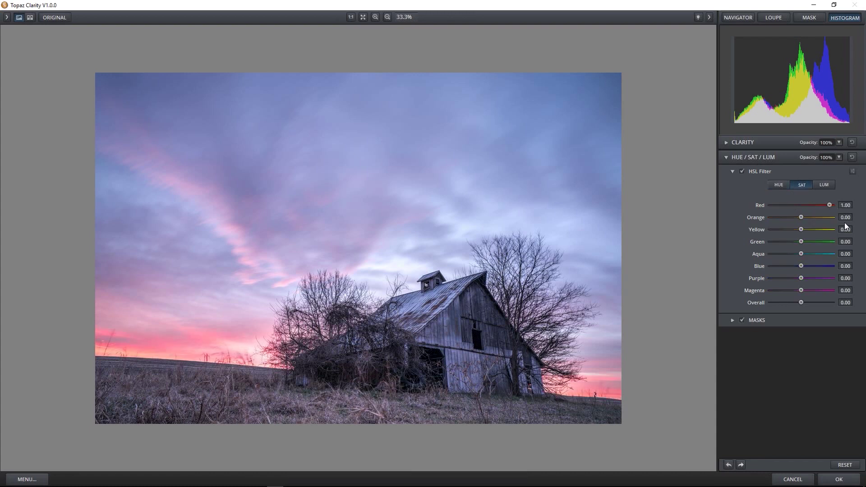
left_click_drag(801, 217, 830, 217)
left_click_drag(801, 265, 805, 266)
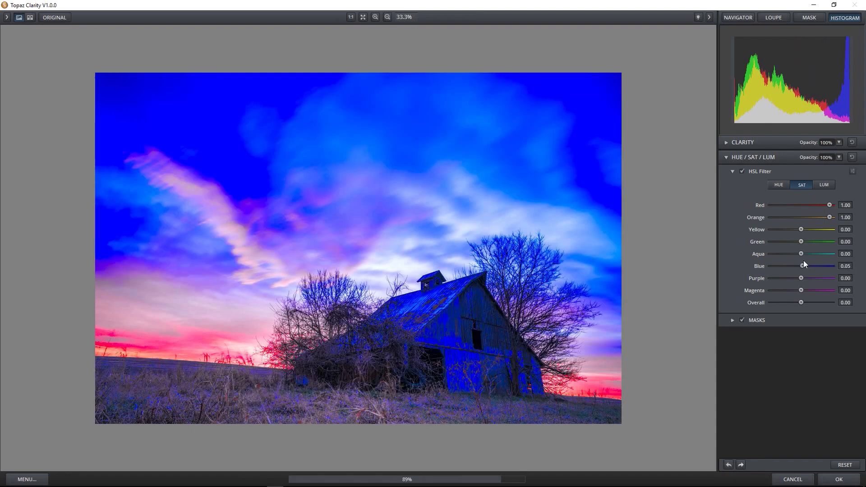
left_click_drag(830, 218, 800, 217)
left_click_drag(830, 206, 801, 205)
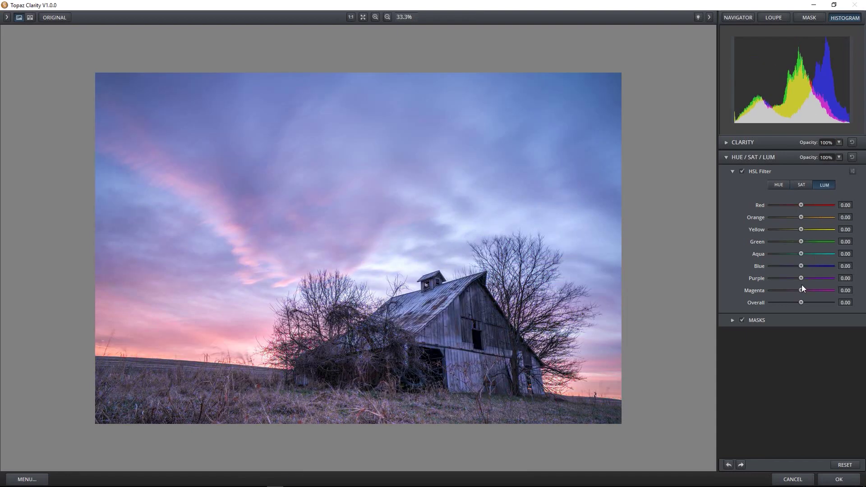
left_click_drag(801, 266, 814, 273)
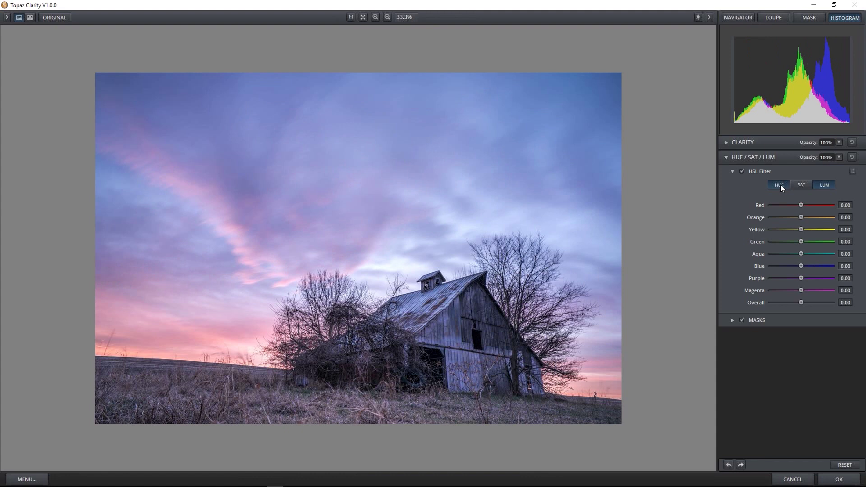
Step: Try shifting the blue hue in the HSL Filter, settling on 0.02
left_click(779, 185)
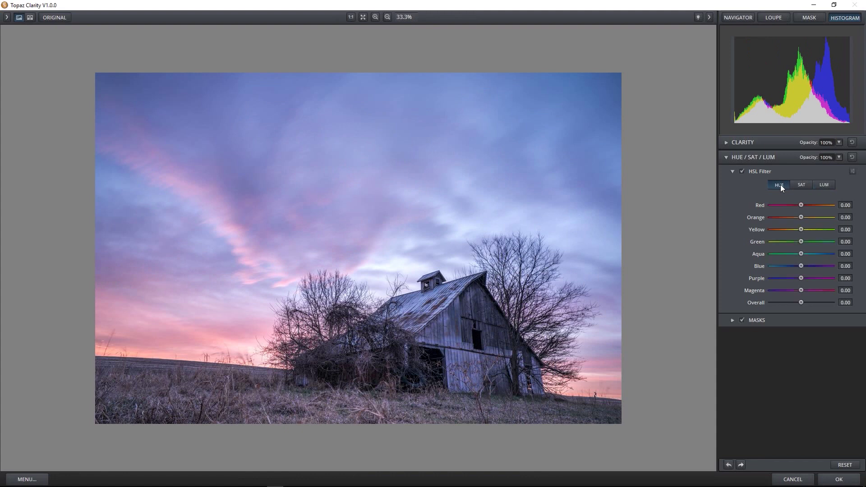
mouse_move(799, 263)
left_mouse_down()
mouse_move(816, 263)
mouse_move(797, 264)
left_mouse_up()
left_click(800, 265)
left_click(801, 265)
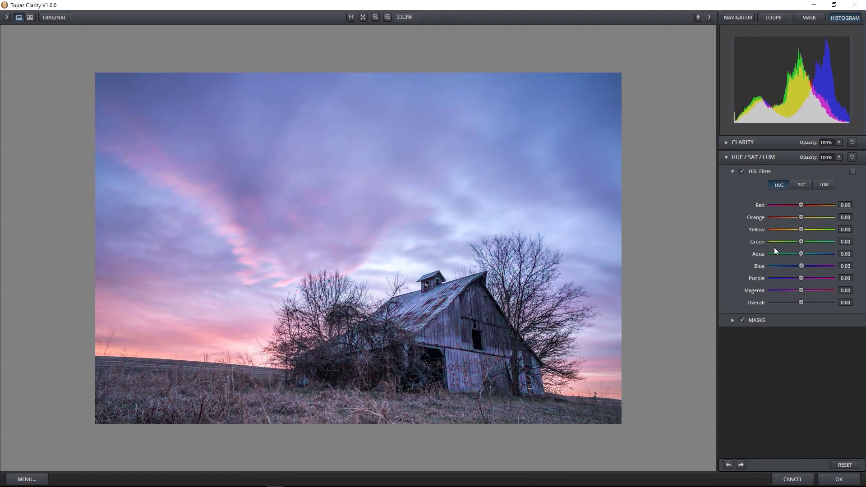
Step: Raise the orange saturation in the HSL Filter to 0.70
left_click(801, 184)
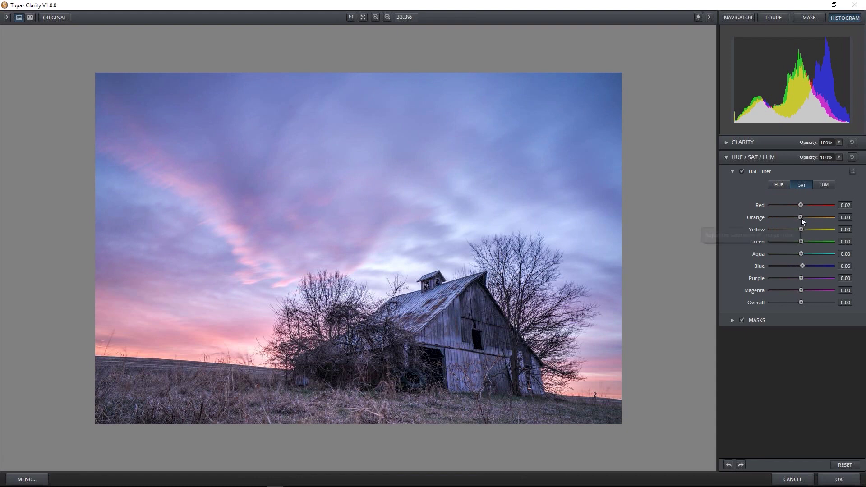
left_click_drag(801, 218, 810, 218)
mouse_move(827, 221)
left_mouse_down()
mouse_move(854, 223)
mouse_move(743, 221)
mouse_move(837, 221)
left_mouse_up()
left_click_drag(823, 217, 819, 218)
Step: Set the saturation of blue to 0.11, purple to 0.09 and magenta to 0.08
mouse_move(805, 277)
left_mouse_down()
mouse_move(824, 277)
mouse_move(807, 277)
left_mouse_up()
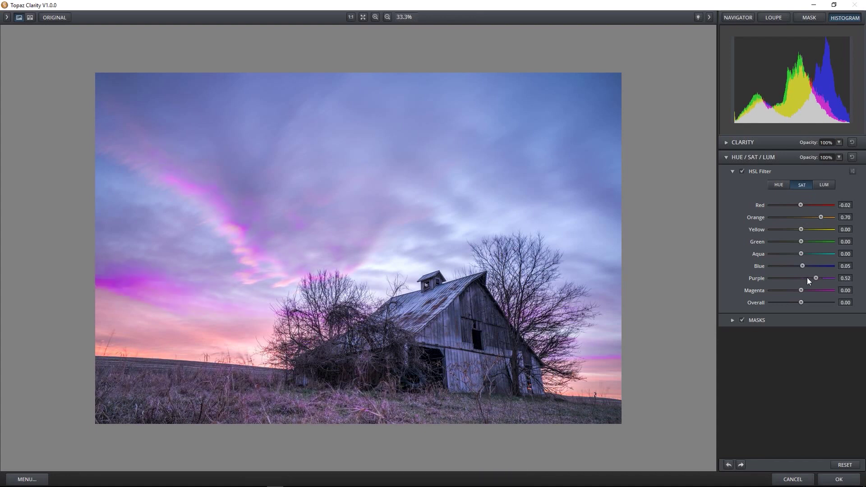
left_click(807, 278)
mouse_move(819, 287)
left_mouse_down()
mouse_move(812, 290)
mouse_move(803, 266)
mouse_move(803, 290)
left_mouse_up()
left_click(812, 265)
left_click(803, 279)
Step: Test the yellow saturation and return it to 0.00, setting red to 0.17, orange to 0.34, green to -0.05 and aqua to 0.06
left_click_drag(801, 230, 772, 238)
double_click(772, 229)
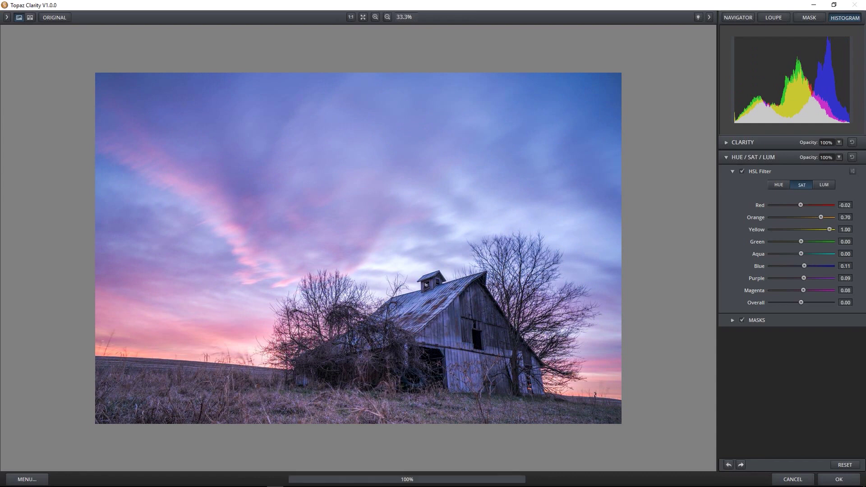
mouse_move(801, 205)
left_mouse_down()
mouse_move(792, 205)
mouse_move(808, 217)
left_mouse_up()
left_click_drag(801, 254, 770, 253)
left_click(802, 254)
left_click_drag(803, 243, 848, 246)
Step: Shift the HSL hues to 0.23 for blue, 0.39 for purple, 0.31 for magenta and 0.64 for orange
left_click(779, 186)
left_click_drag(802, 266, 807, 266)
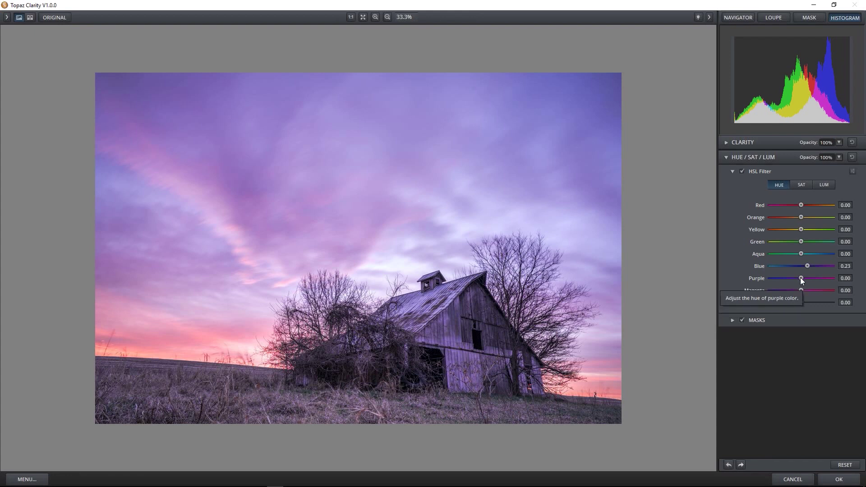
mouse_move(801, 278)
left_mouse_down()
mouse_move(791, 279)
mouse_move(811, 278)
left_mouse_up()
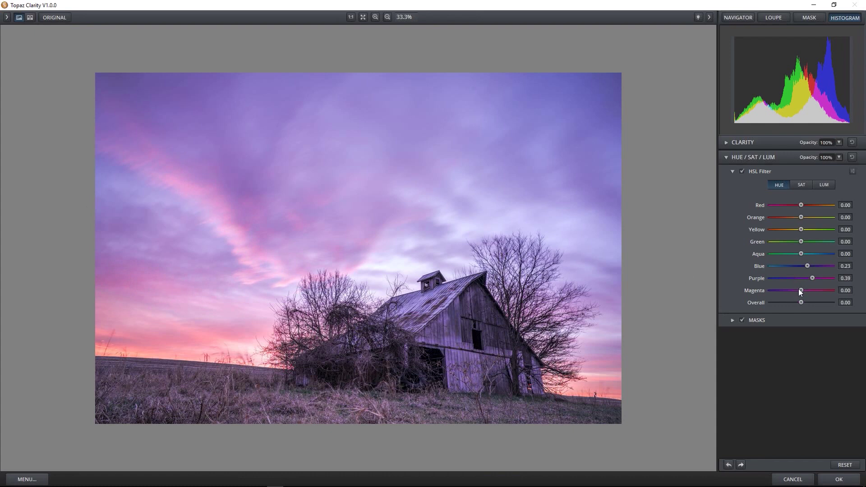
left_click_drag(803, 288, 786, 287)
left_click_drag(810, 289, 811, 290)
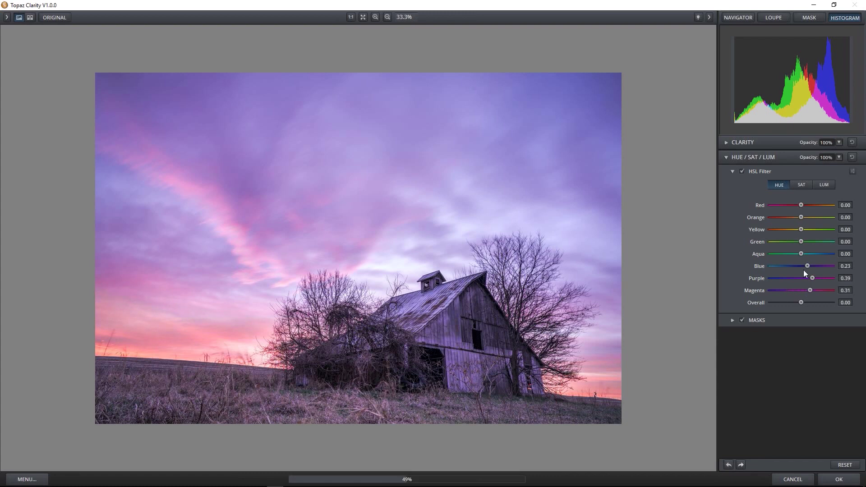
left_click_drag(801, 217, 819, 213)
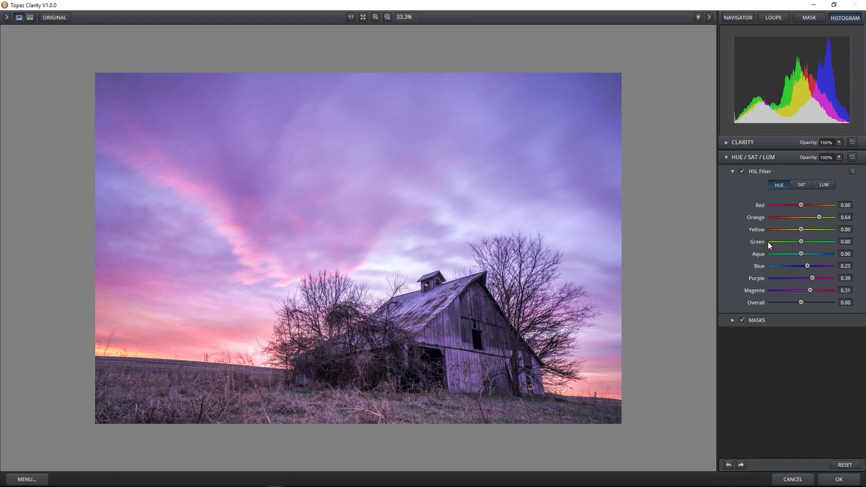
Step: Adjust the saturation to 0.08 for red and 0.55 for orange, and desaturate blue to -0.83
left_click(797, 182)
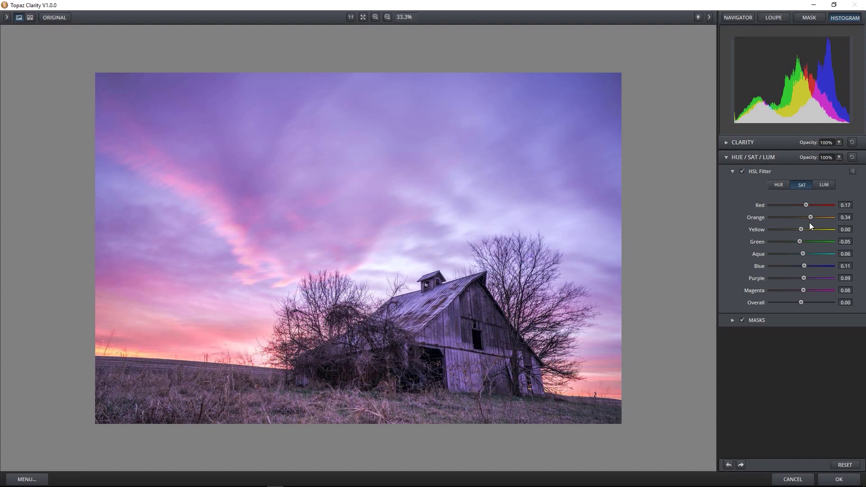
left_click_drag(808, 205, 807, 207)
left_click_drag(808, 215, 816, 216)
mouse_move(803, 264)
left_mouse_down()
mouse_move(816, 263)
mouse_move(808, 266)
left_mouse_up()
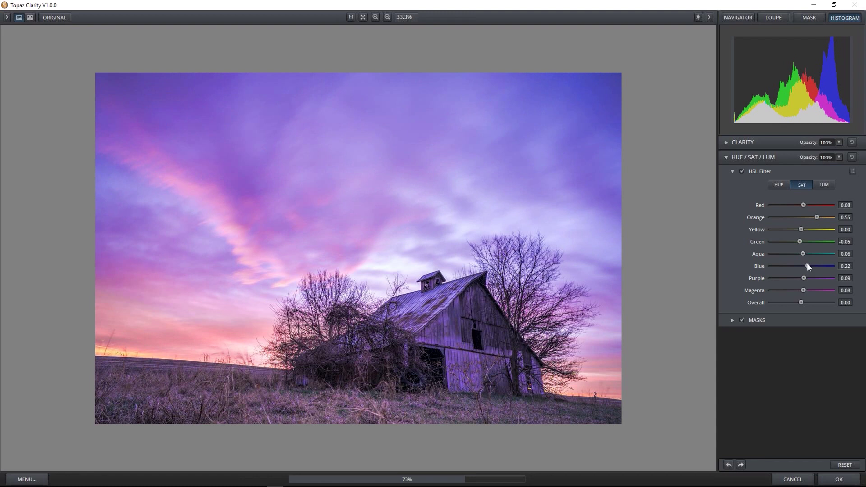
left_click_drag(807, 264, 784, 266)
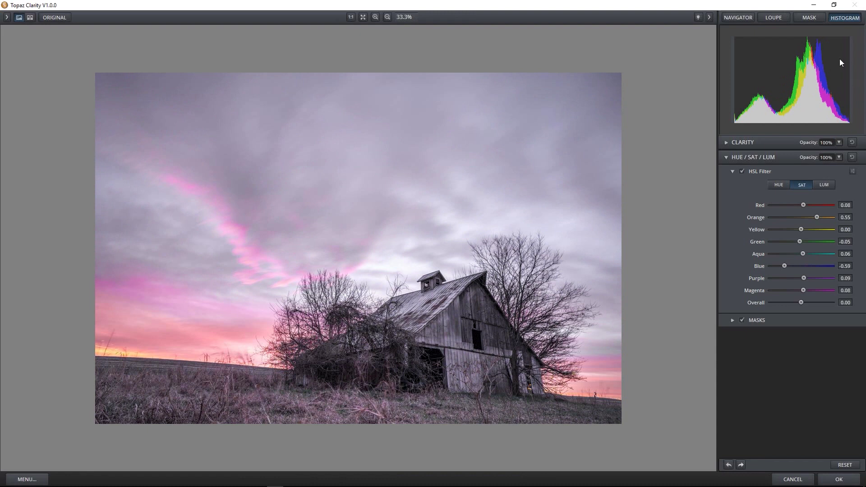
left_click_drag(784, 266, 776, 266)
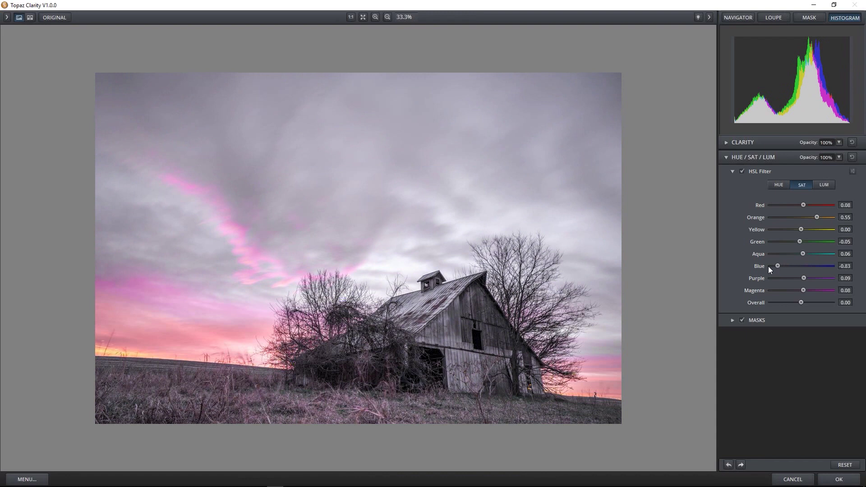
Step: Set the HSL saturation to 0.38 for blue and 0.27 for magenta
left_click_drag(775, 266, 792, 267)
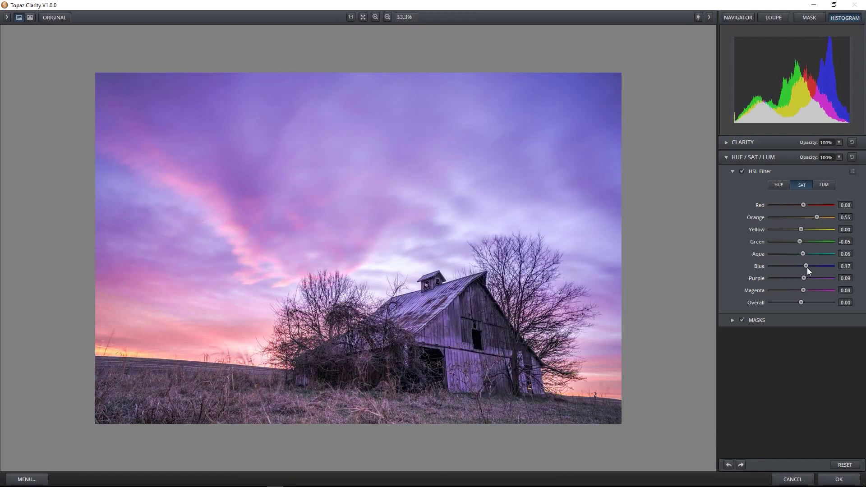
left_click(807, 267)
left_click_drag(808, 266, 815, 266)
left_click_drag(824, 267, 831, 268)
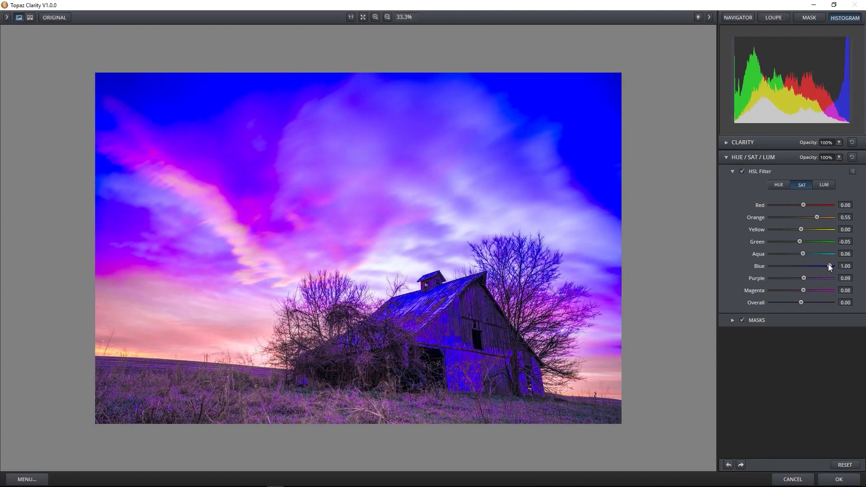
left_click_drag(828, 267, 816, 265)
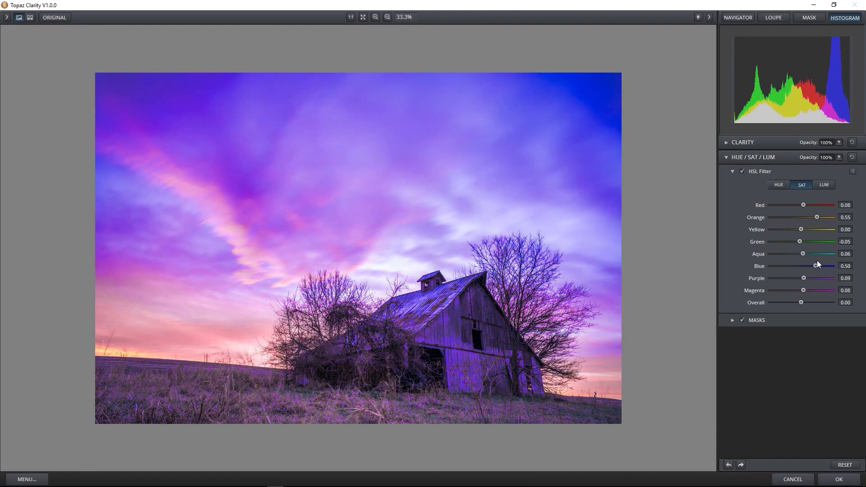
left_click_drag(821, 268, 809, 266)
left_click_drag(804, 290, 808, 290)
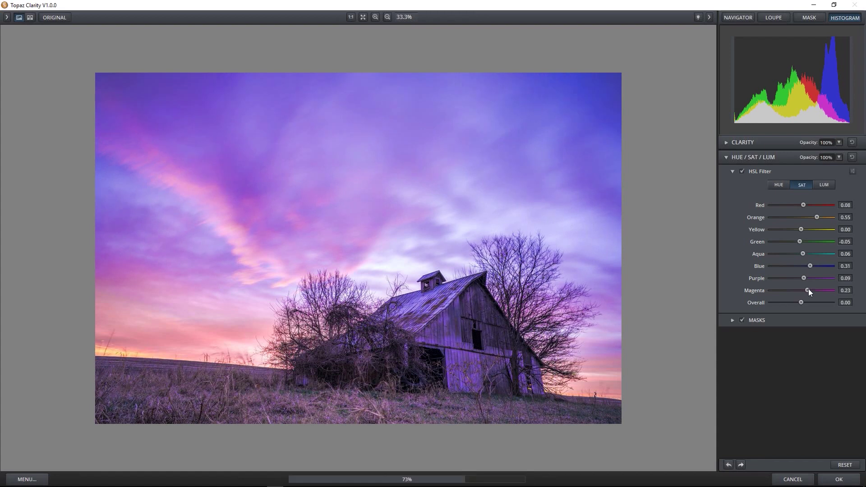
left_click_drag(807, 290, 811, 266)
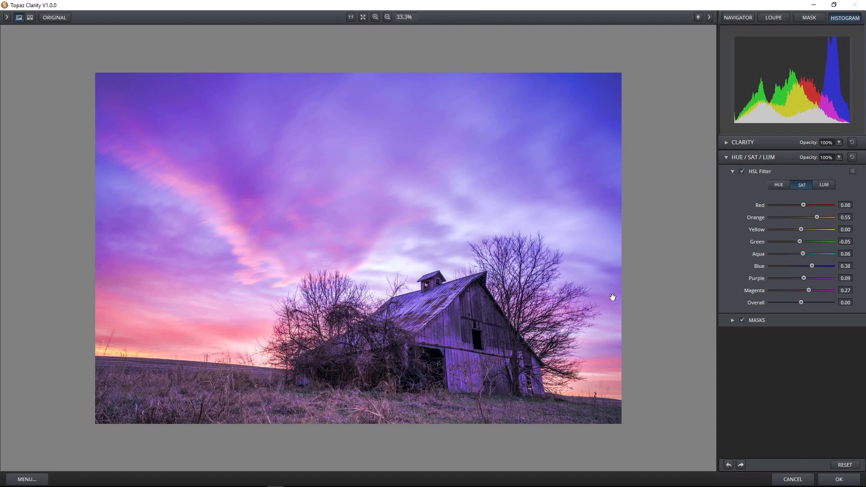
Step: Set the blue luminance to -0.08 and compare the processed photo with the original
left_click(818, 186)
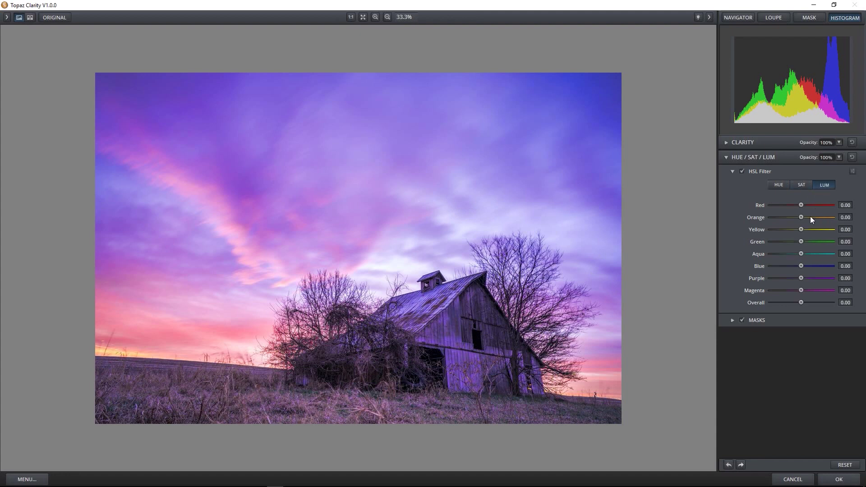
mouse_move(804, 266)
left_mouse_down()
mouse_move(813, 266)
mouse_move(796, 266)
mouse_move(803, 265)
left_mouse_up()
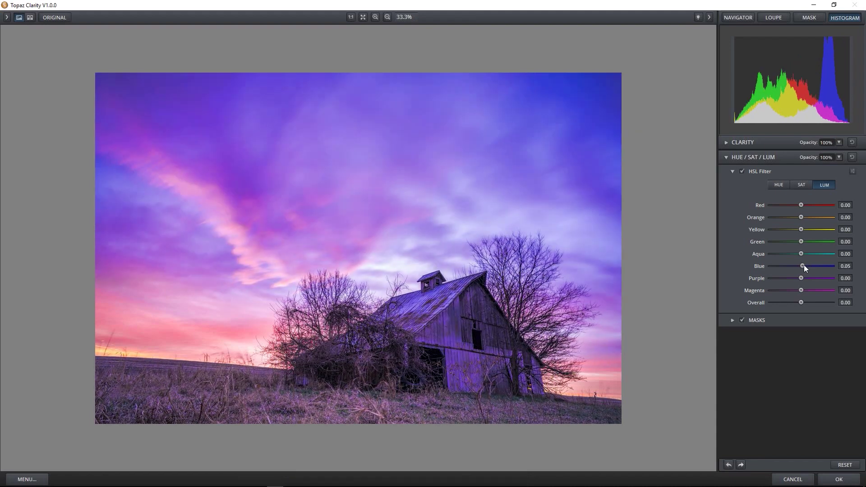
left_click(833, 266)
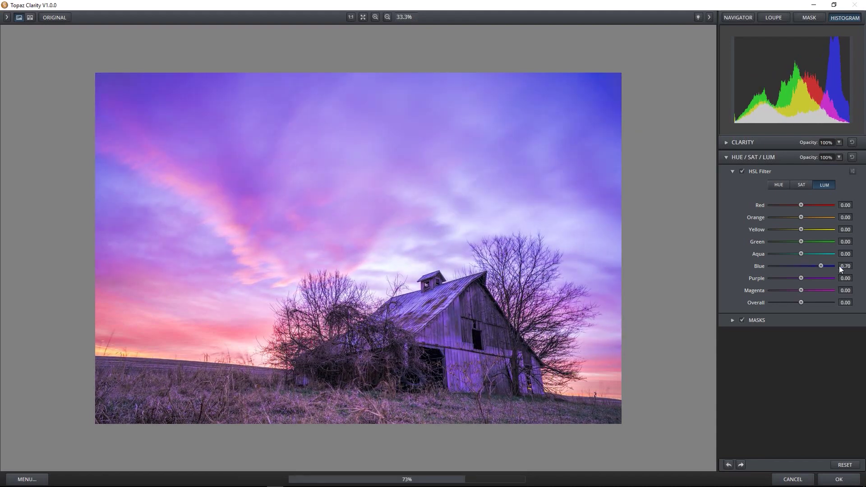
left_click_drag(834, 267, 796, 266)
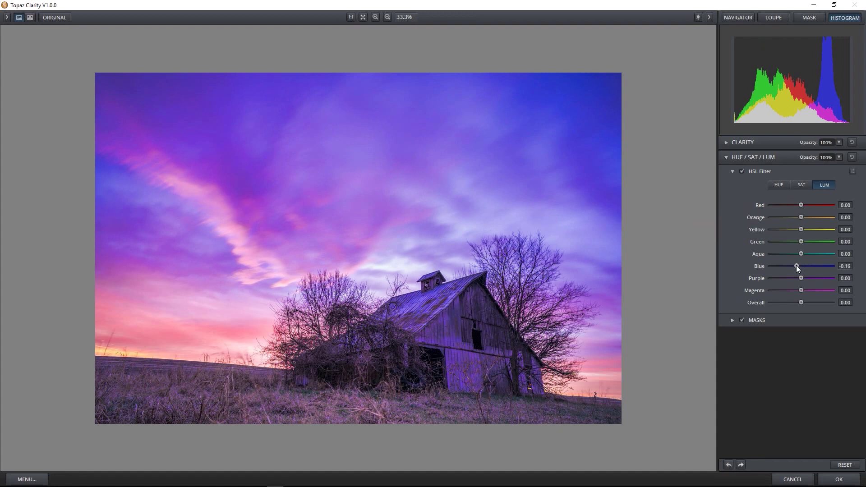
mouse_move(797, 266)
left_mouse_down()
mouse_move(813, 266)
mouse_move(793, 269)
left_mouse_up()
left_click(819, 267)
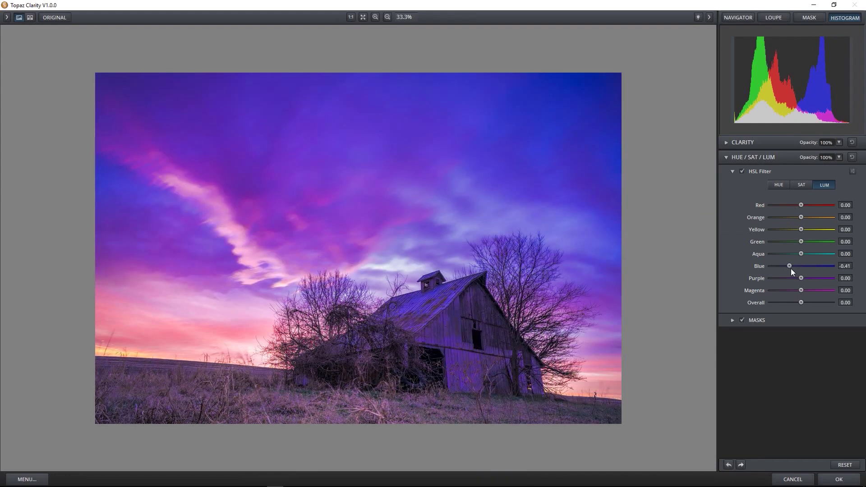
left_click_drag(791, 269, 798, 267)
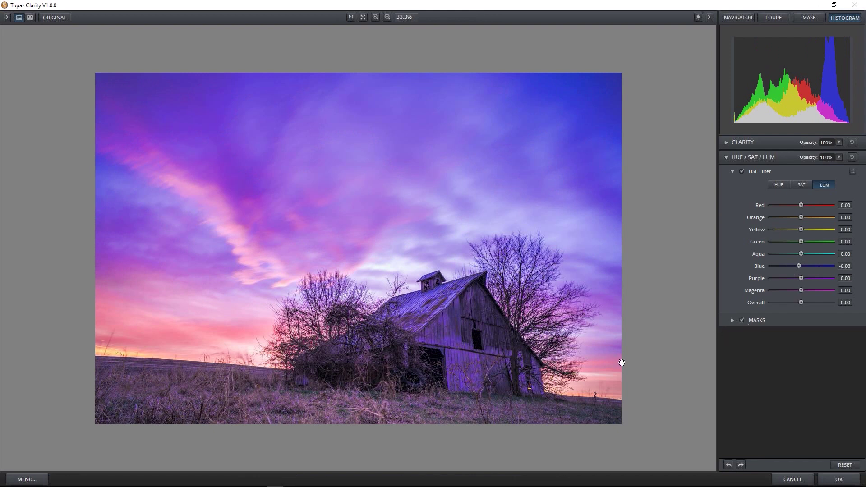
left_click(50, 18)
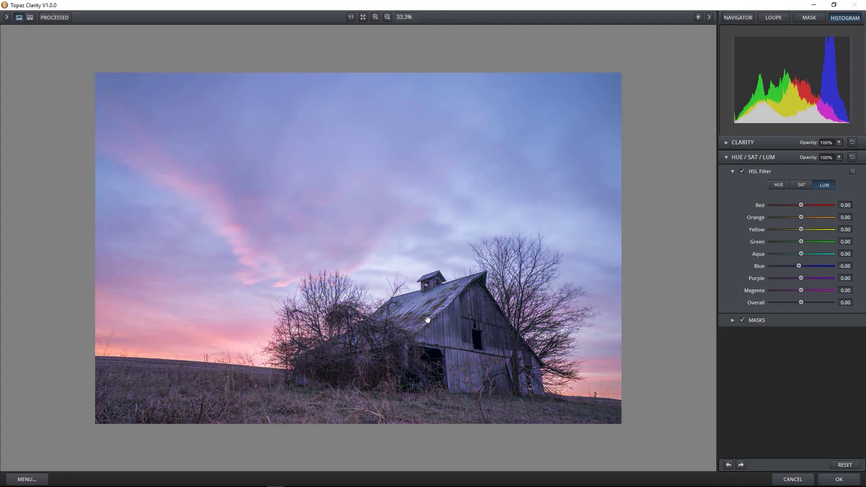
left_click(63, 19)
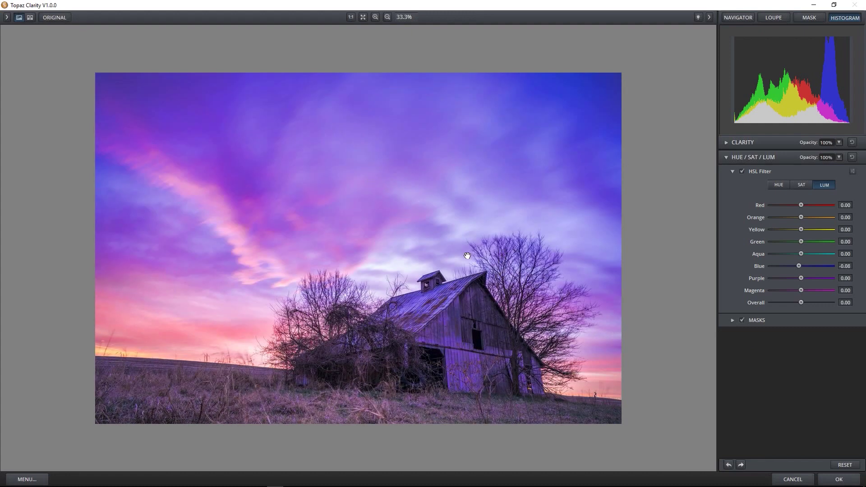
left_click(52, 18)
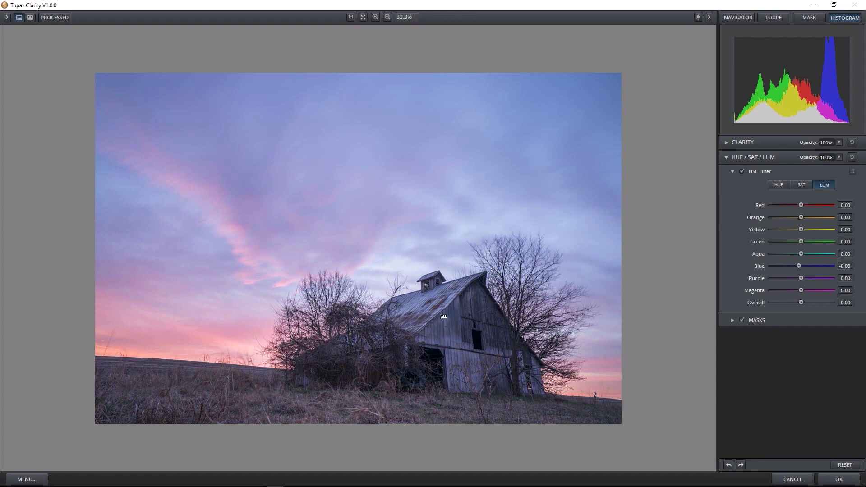
left_click(65, 21)
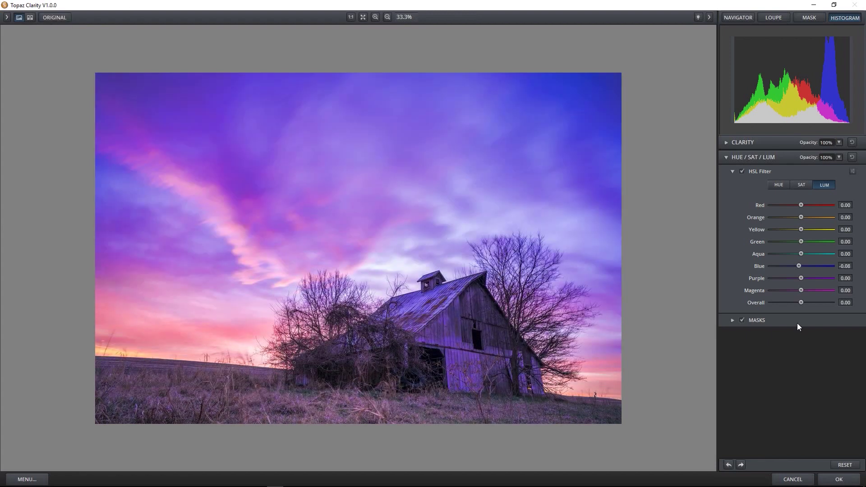
Step: Mask the barn, trees and field out of the HSL adjustment with a hiding Edge Aware brush of size 0.25 and hardness 0.71
left_click(757, 320)
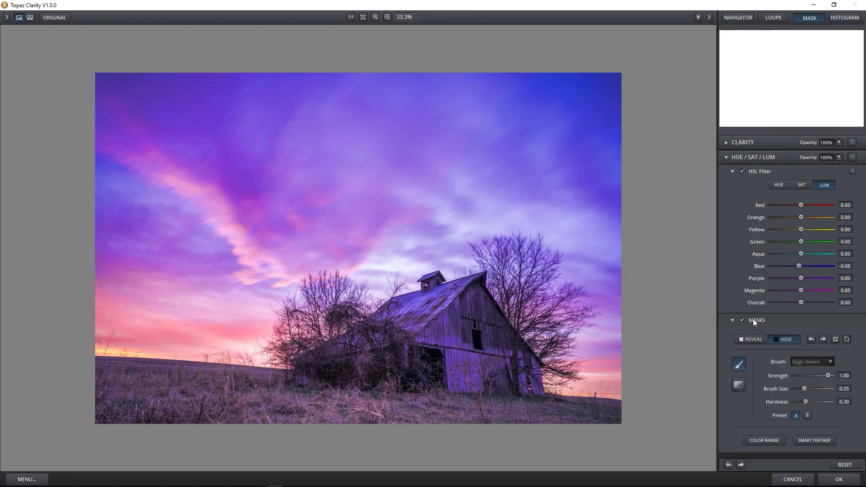
left_click(726, 143)
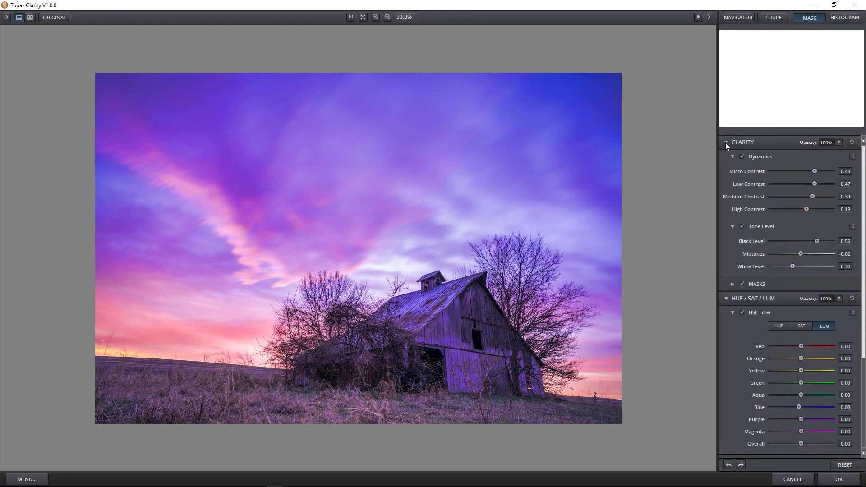
left_click(742, 284)
left_click(727, 144)
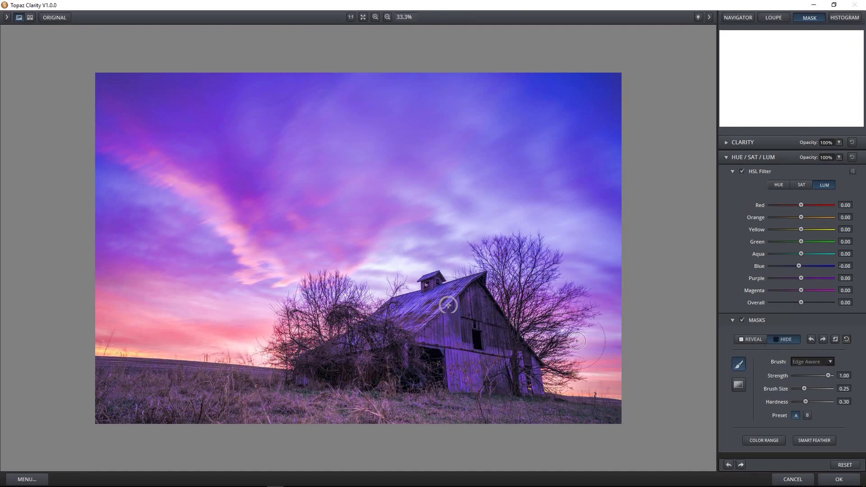
left_click_drag(804, 388, 819, 401)
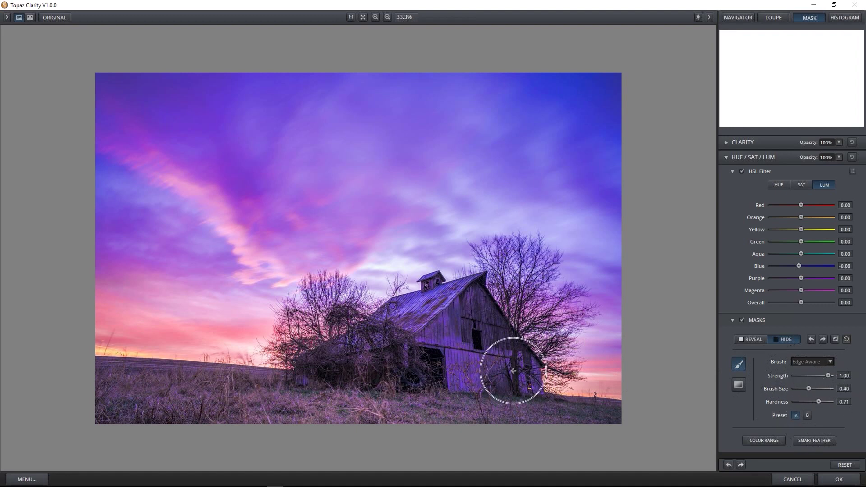
left_click_drag(809, 389, 804, 389)
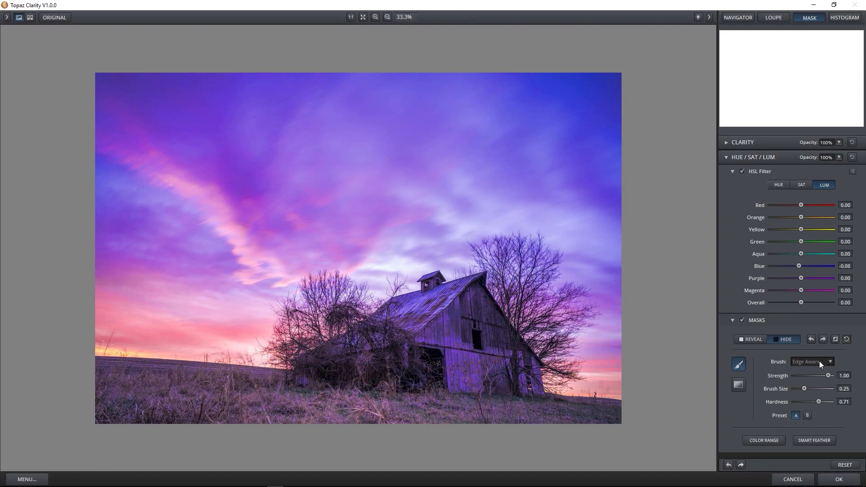
mouse_move(466, 332)
left_mouse_down()
mouse_move(472, 359)
mouse_move(454, 367)
left_mouse_up()
mouse_move(463, 398)
left_mouse_down()
mouse_move(510, 372)
mouse_move(510, 360)
mouse_move(475, 289)
mouse_move(477, 298)
mouse_move(440, 303)
mouse_move(434, 293)
mouse_move(428, 302)
mouse_move(428, 291)
mouse_move(415, 331)
mouse_move(398, 306)
mouse_move(431, 291)
mouse_move(430, 277)
mouse_move(423, 310)
mouse_move(398, 311)
mouse_move(346, 341)
mouse_move(351, 322)
mouse_move(353, 349)
mouse_move(329, 372)
mouse_move(436, 353)
mouse_move(352, 369)
mouse_move(528, 379)
mouse_move(553, 420)
mouse_move(609, 427)
mouse_move(579, 412)
mouse_move(371, 425)
mouse_move(383, 418)
mouse_move(300, 415)
mouse_move(400, 415)
mouse_move(239, 401)
mouse_move(502, 417)
mouse_move(212, 391)
mouse_move(160, 391)
mouse_move(270, 407)
mouse_move(104, 416)
mouse_move(249, 417)
mouse_move(263, 383)
mouse_move(131, 371)
mouse_move(149, 388)
mouse_move(84, 401)
mouse_move(393, 412)
mouse_move(222, 415)
mouse_move(385, 419)
mouse_move(147, 408)
mouse_move(82, 387)
mouse_move(203, 387)
mouse_move(601, 423)
mouse_move(466, 370)
mouse_move(485, 358)
mouse_move(476, 363)
mouse_move(449, 353)
mouse_move(483, 329)
mouse_move(532, 379)
mouse_move(402, 359)
mouse_move(349, 388)
mouse_move(358, 363)
mouse_move(480, 394)
left_mouse_up()
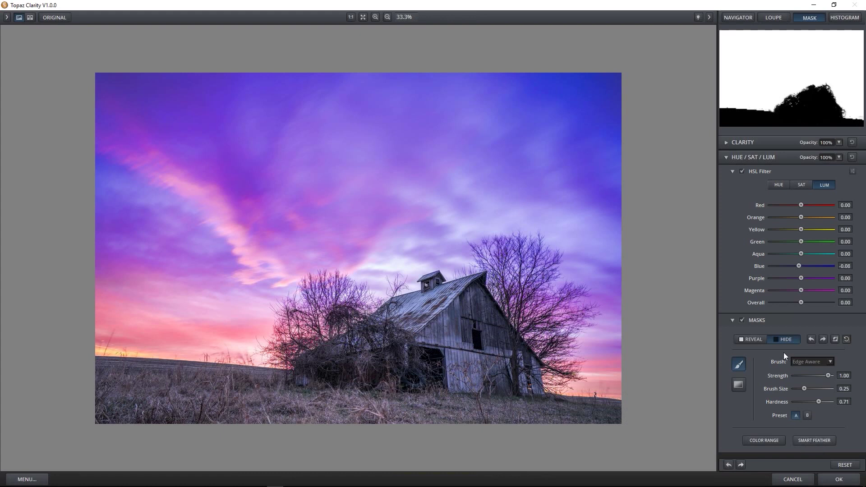
Step: Open Smart Feather for the HSL mask and test feather radius and awareness values, returning both to 0.00
left_click(814, 441)
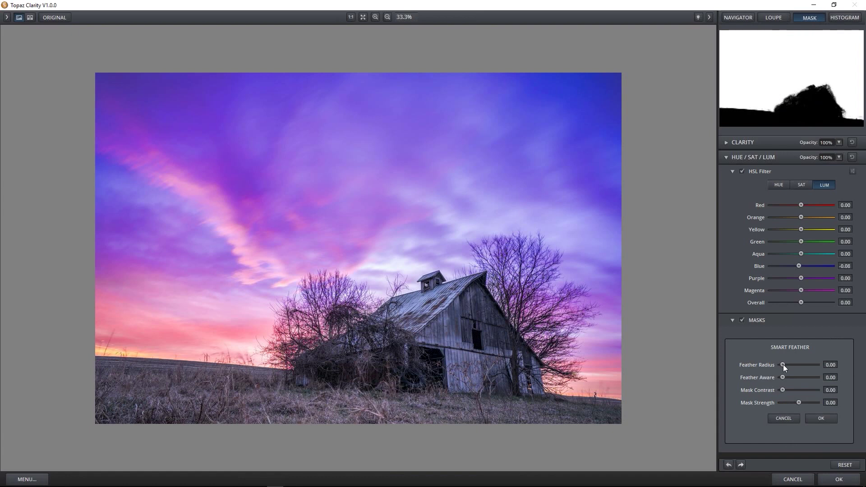
mouse_move(794, 364)
left_mouse_down()
mouse_move(791, 377)
mouse_move(809, 378)
mouse_move(802, 366)
left_mouse_up()
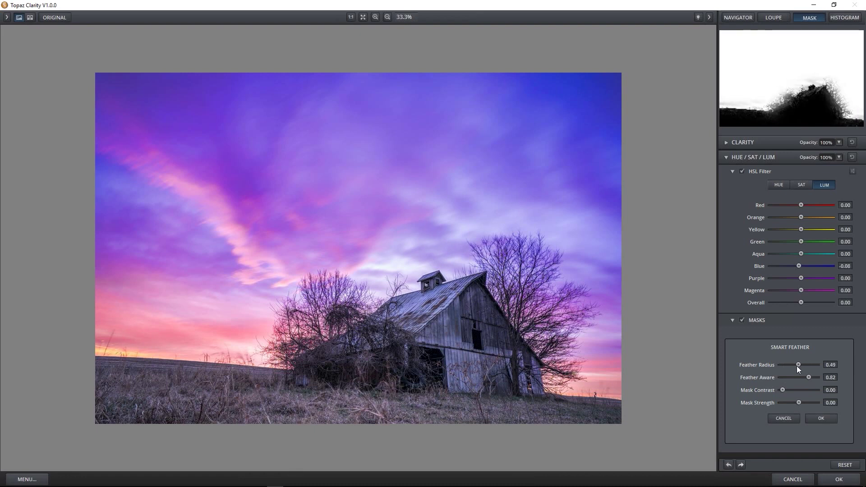
left_click_drag(795, 364, 794, 364)
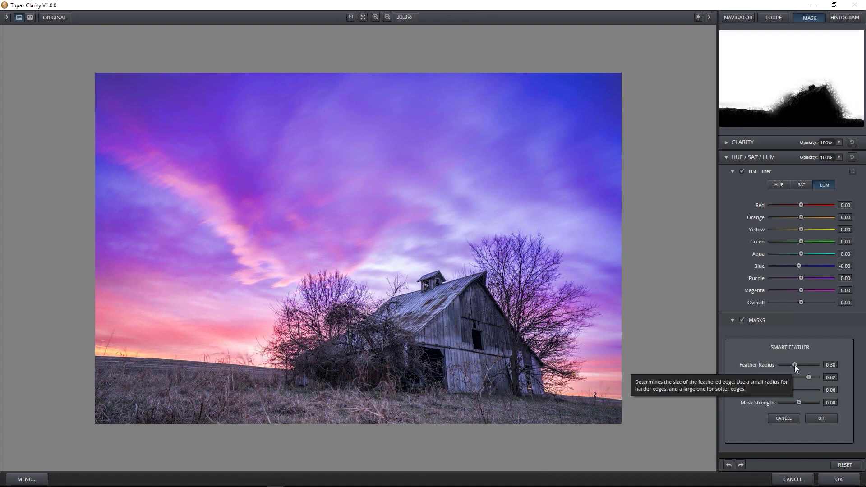
left_click_drag(795, 364, 815, 361)
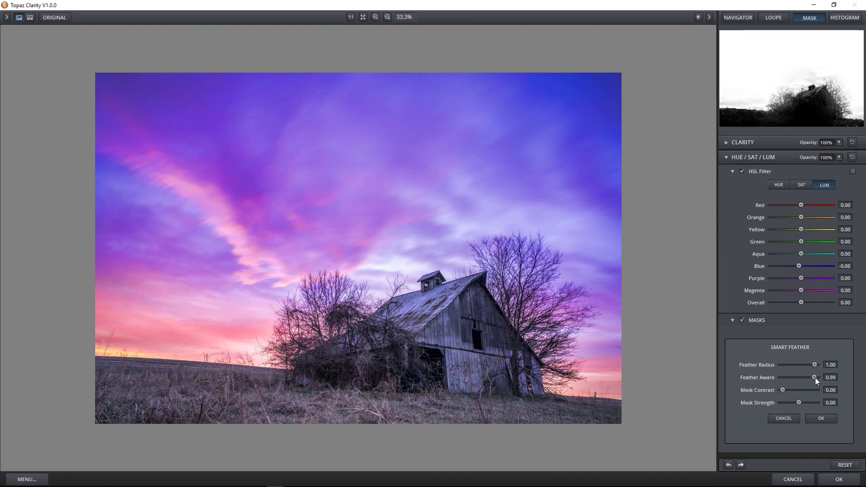
left_click_drag(807, 377, 805, 377)
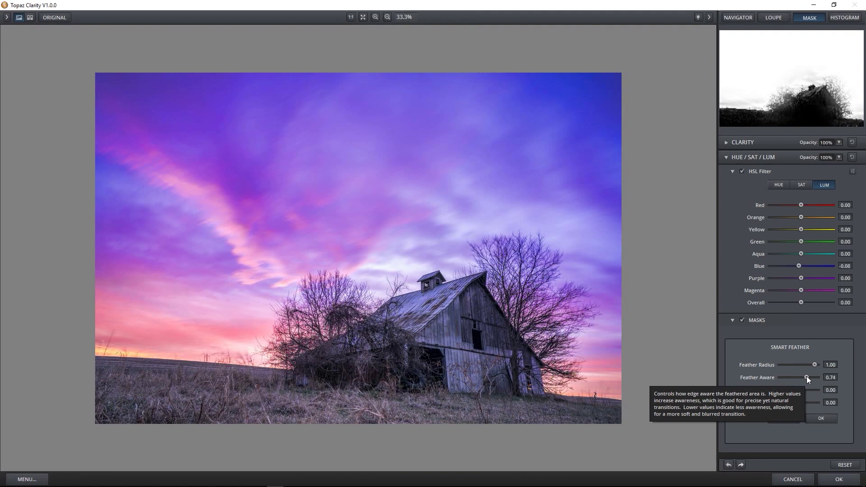
left_click_drag(815, 366, 737, 379)
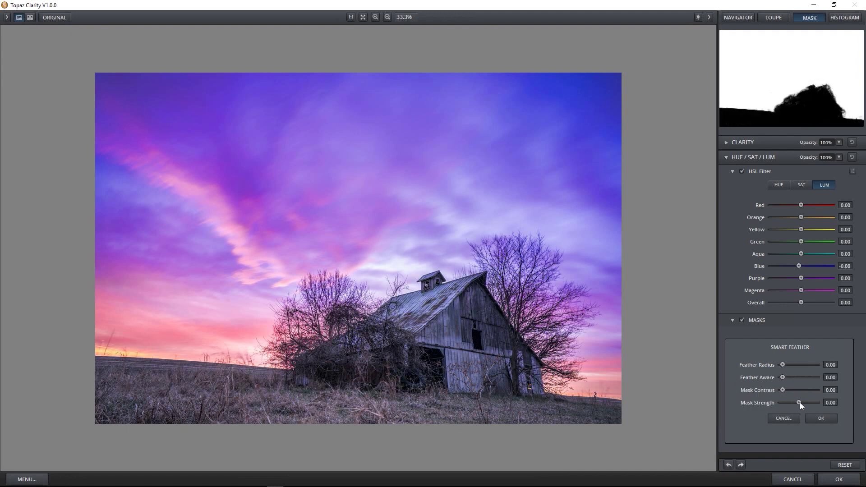
Step: Set the mask's feather radius to 0.70, feather aware to 0.52 and mask strength to -1.00
left_click_drag(783, 378, 799, 378)
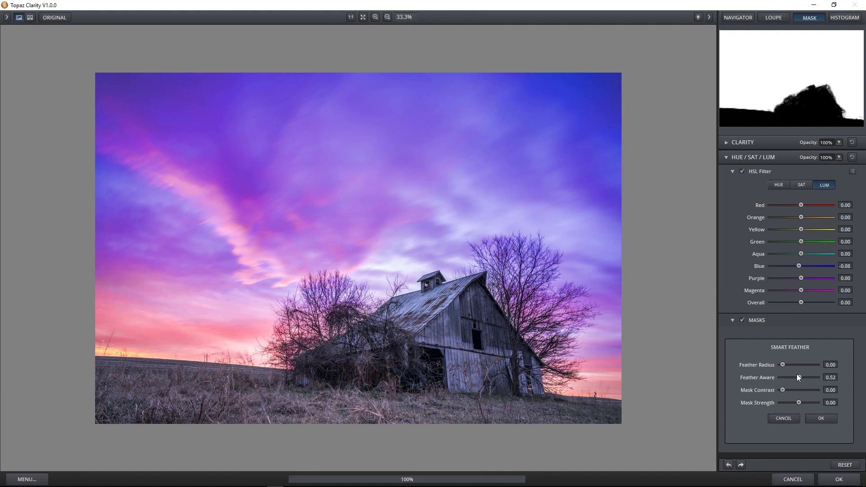
left_click_drag(782, 365, 798, 365)
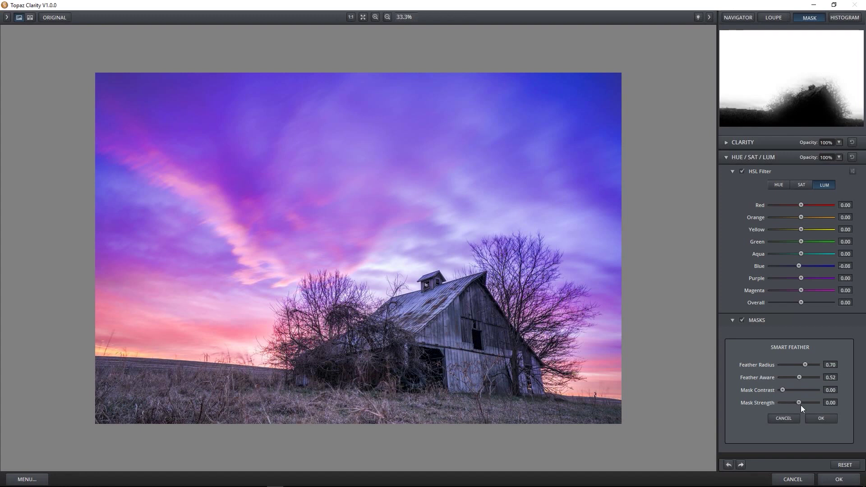
left_click_drag(801, 403, 805, 402)
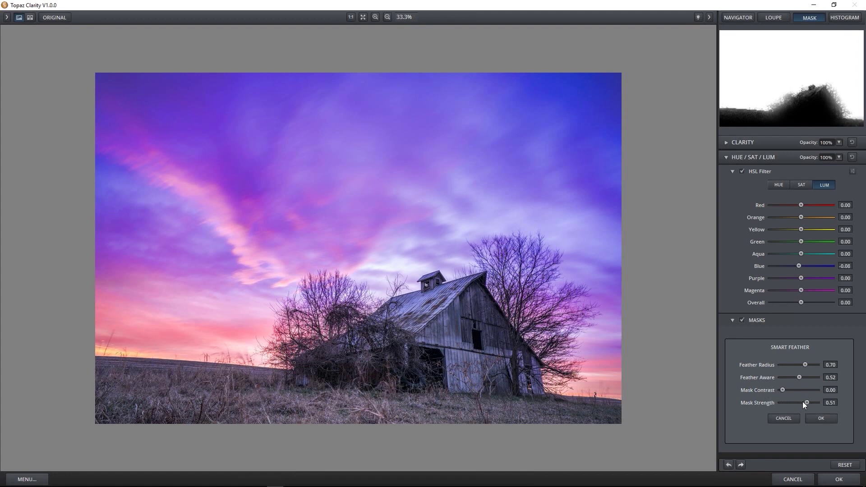
left_click_drag(786, 400, 776, 401)
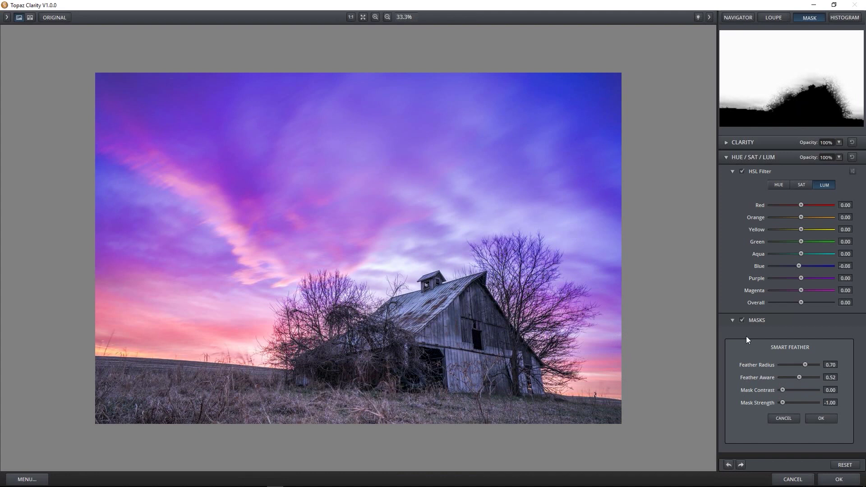
Step: Collapse the HSL Filter settings and test the mask contrast, leaving it at 0.00
left_click(731, 320)
left_click(732, 319)
left_click(735, 171)
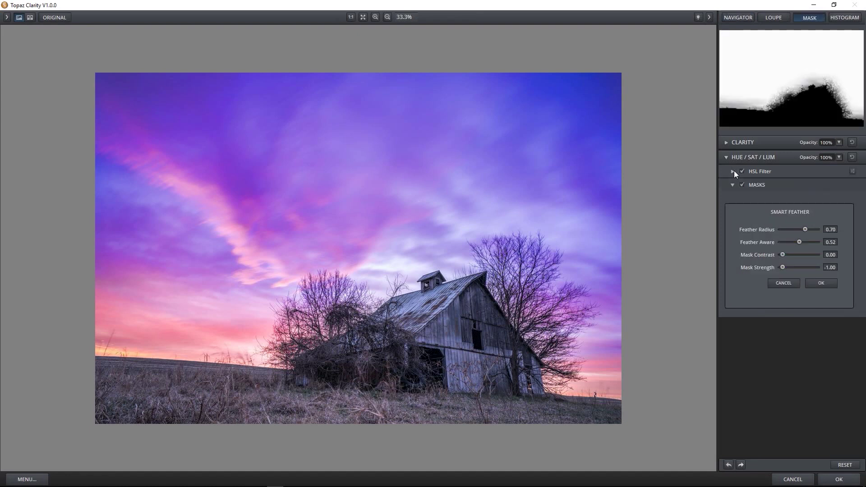
left_click(726, 157)
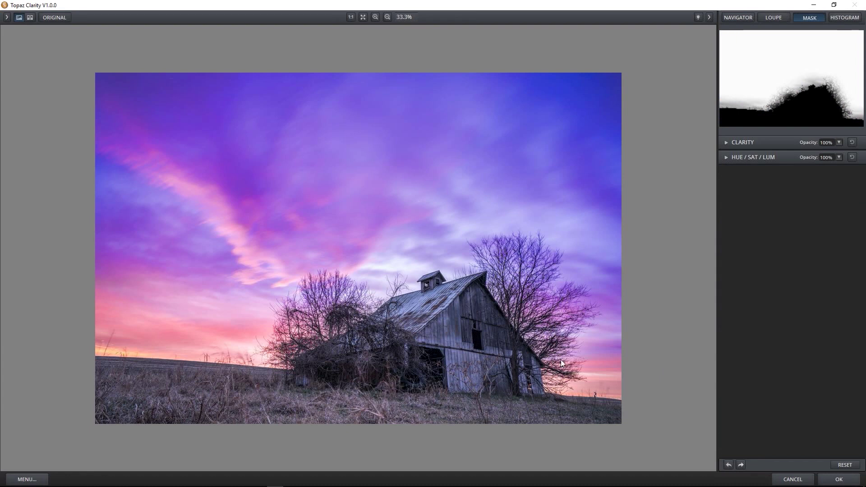
left_click(724, 157)
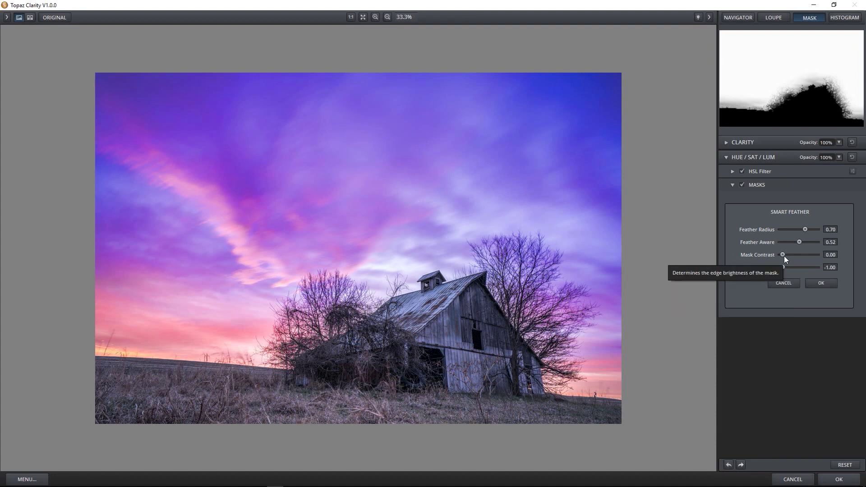
mouse_move(783, 255)
left_mouse_down()
mouse_move(795, 256)
mouse_move(782, 254)
left_mouse_up()
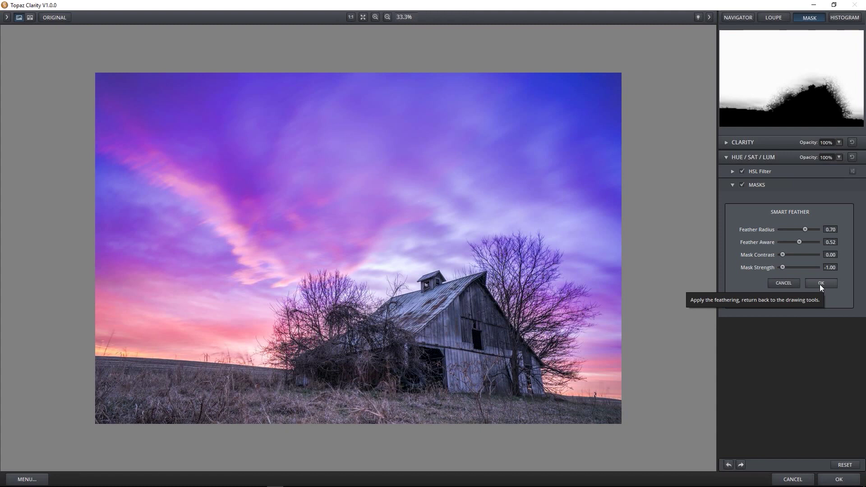
Step: Apply the Smart Feather mask settings and render the Clarity adjustments onto the layer
left_click(819, 284)
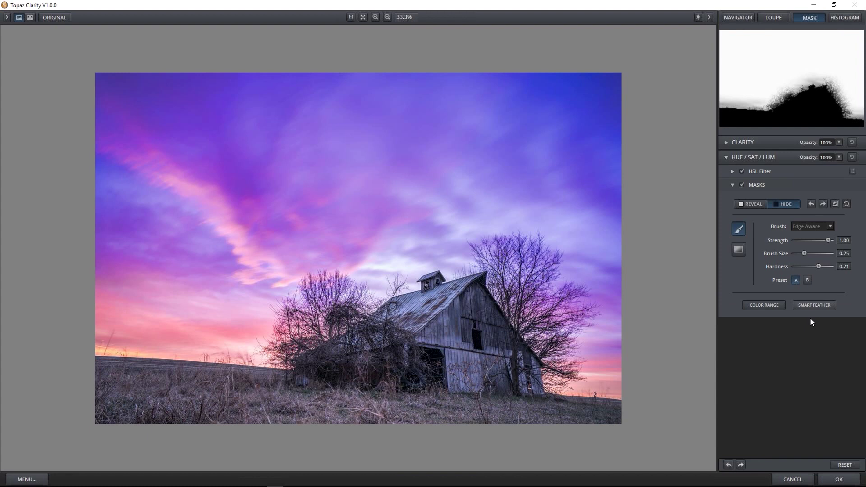
left_click(826, 479)
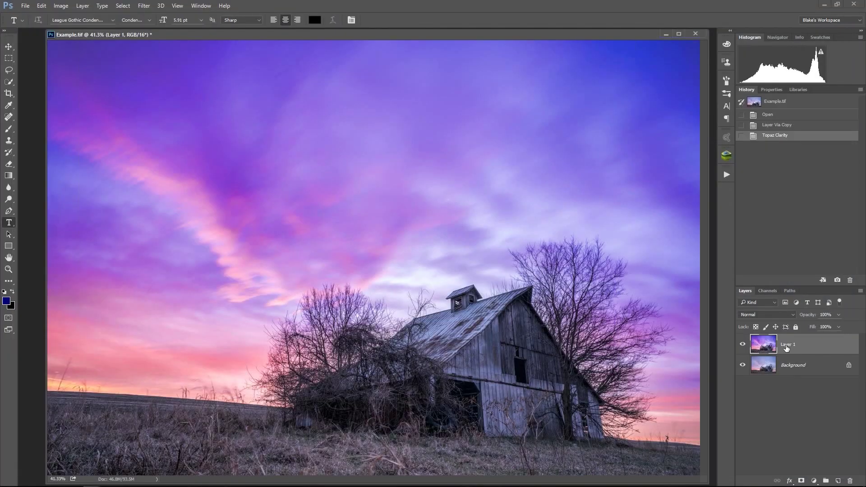
Step: Compare the Clarity result with the original image using layer visibility and the Example.tif and Topaz Clarity history states
left_click(744, 345)
left_click(743, 345)
left_click(743, 345)
left_click(767, 102)
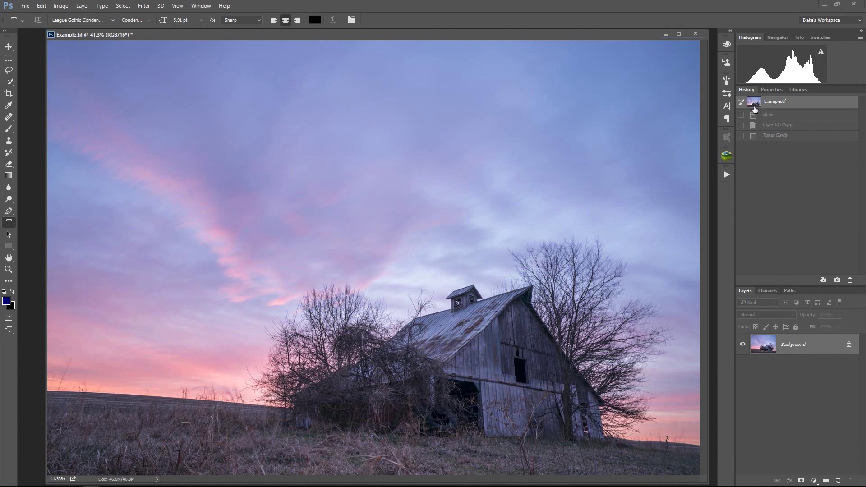
left_click(768, 135)
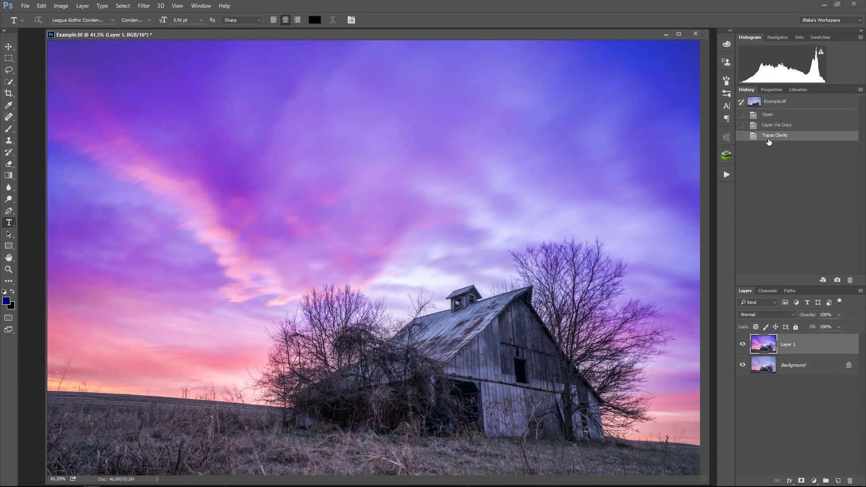
left_click(774, 102)
left_click(772, 138)
left_click(771, 137)
Step: Duplicate the Clarity layer and open the copy in Topaz Adjust 5
key("ctrl+j")
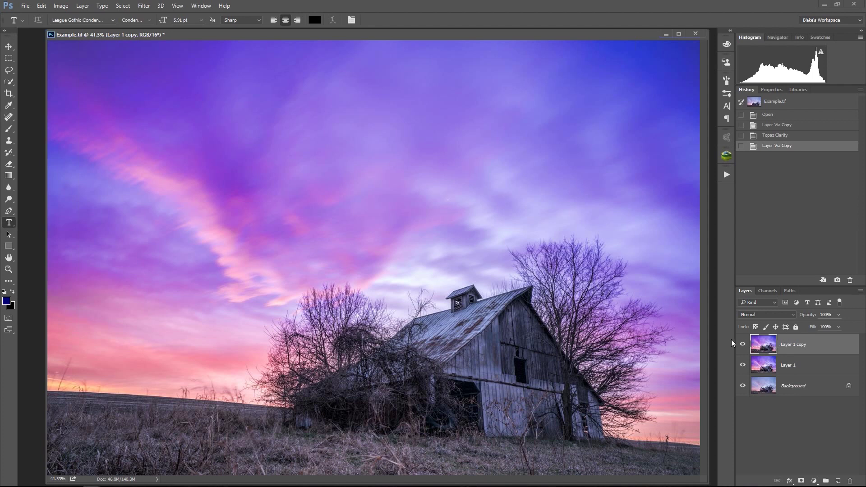
left_click(144, 6)
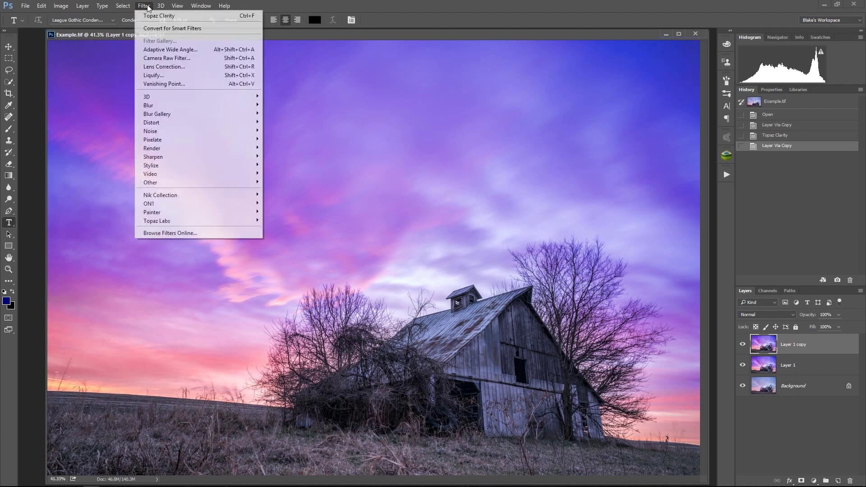
mouse_move(185, 220)
left_click(112, 218)
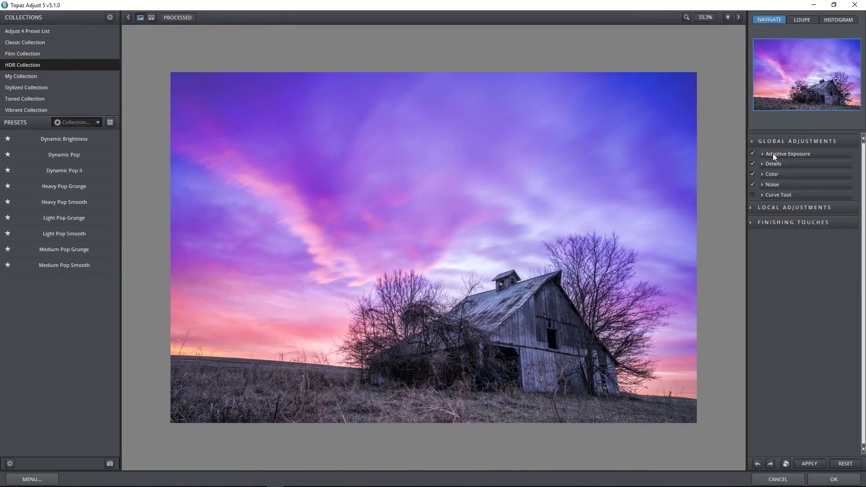
Step: Set Adaptive Exposure to 0.70 with 26 regions and compare the processed image with the original
left_click(773, 154)
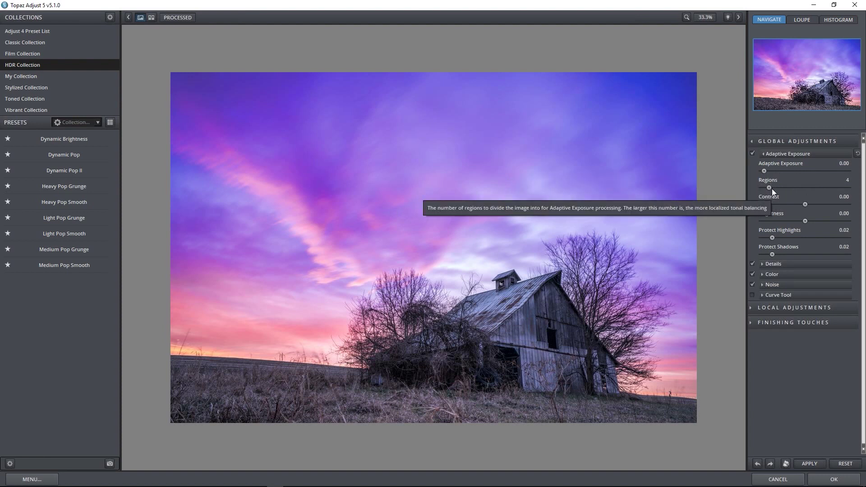
left_click_drag(771, 170, 811, 171)
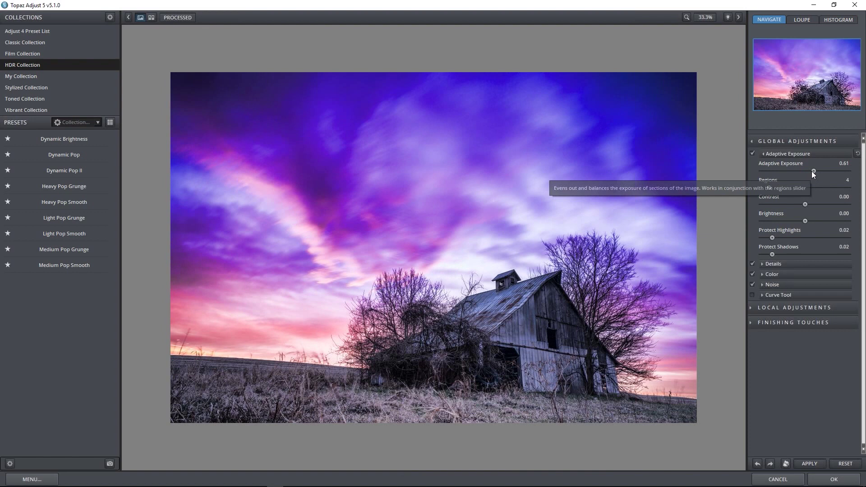
left_click_drag(780, 188, 795, 188)
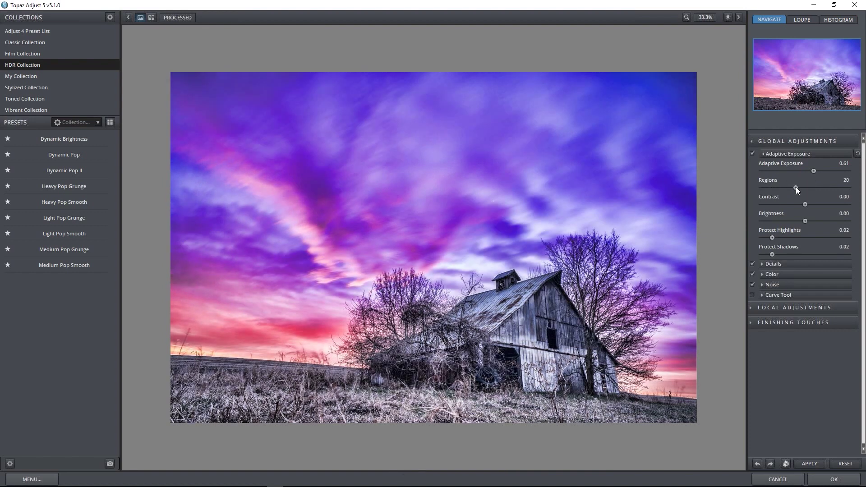
left_click_drag(799, 187, 821, 174)
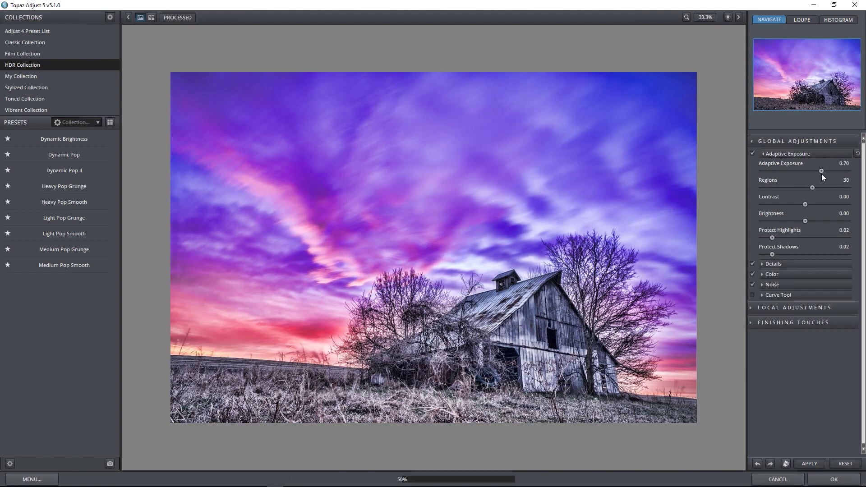
left_click_drag(808, 188, 805, 188)
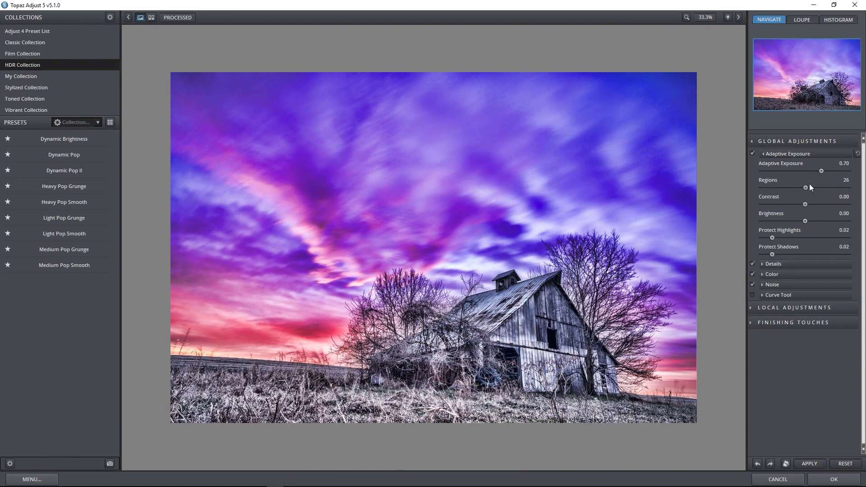
left_click(174, 20)
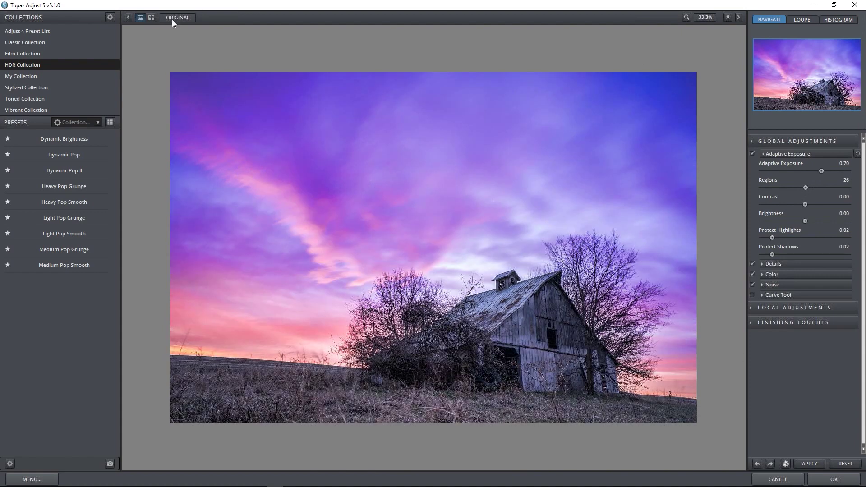
left_click(176, 20)
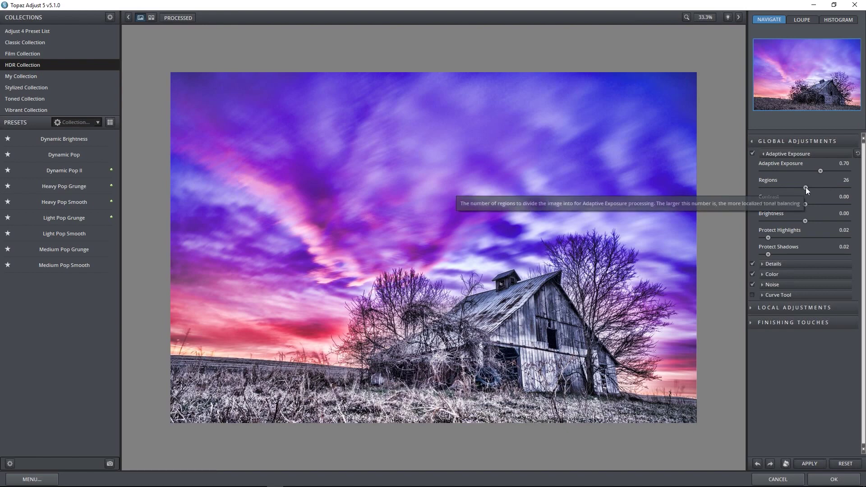
Step: Set Regions to 29 and Contrast to 0.63, fine-tune the Adaptive Exposure amount, and apply Topaz Adjust
left_click_drag(804, 204, 808, 207)
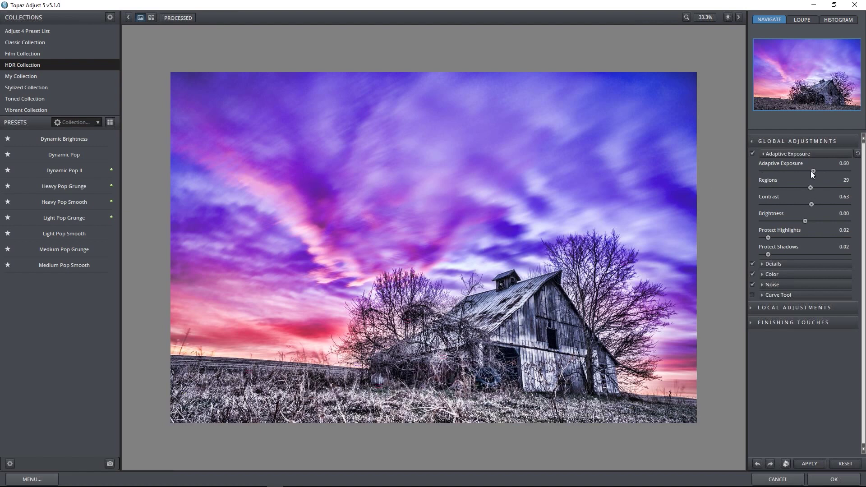
left_click_drag(811, 172, 795, 170)
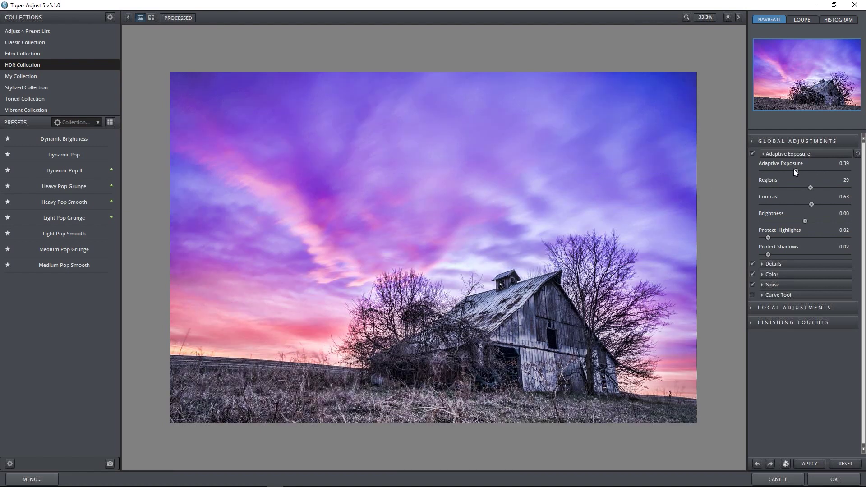
left_click_drag(795, 169, 814, 170)
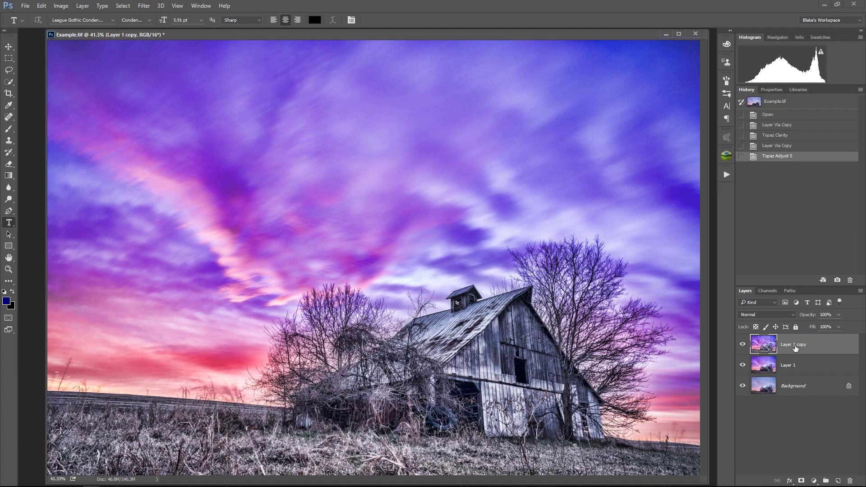
Step: In Layer 1 copy's blending options, split the Blend If underlying-layer shadow limit at 94 / 127
double_click(835, 346)
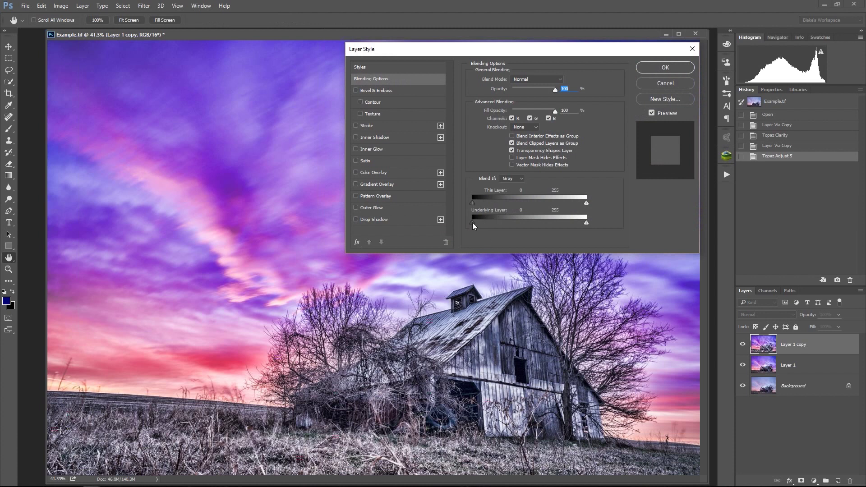
left_click_drag(474, 222, 472, 223)
mouse_move(475, 222)
left_mouse_down()
mouse_move(529, 226)
mouse_move(475, 221)
left_mouse_up()
left_click_drag(508, 221, 544, 230)
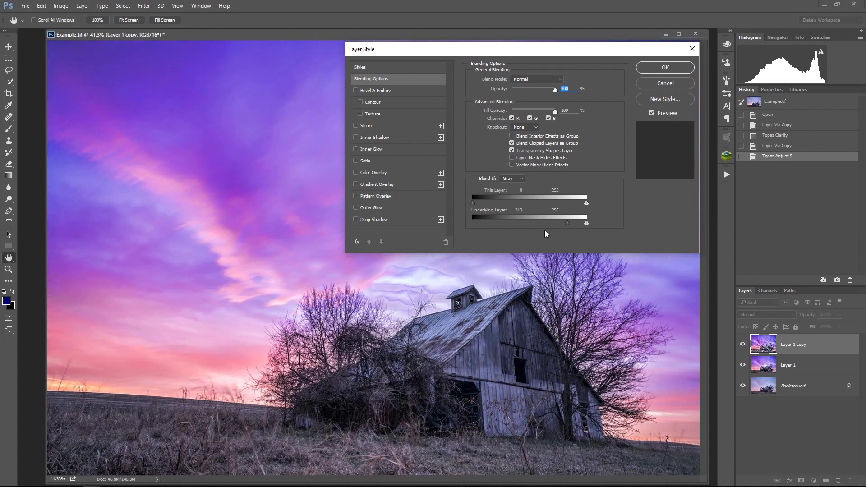
left_click_drag(545, 230, 488, 230)
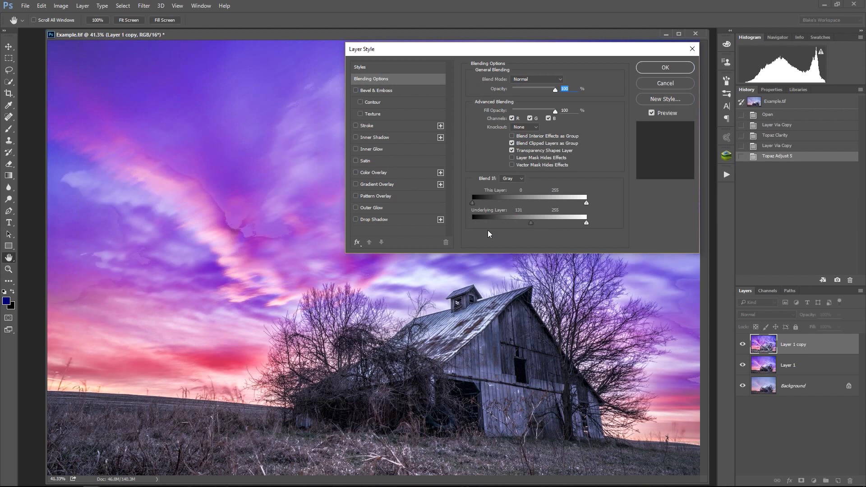
left_click_drag(531, 223, 529, 228)
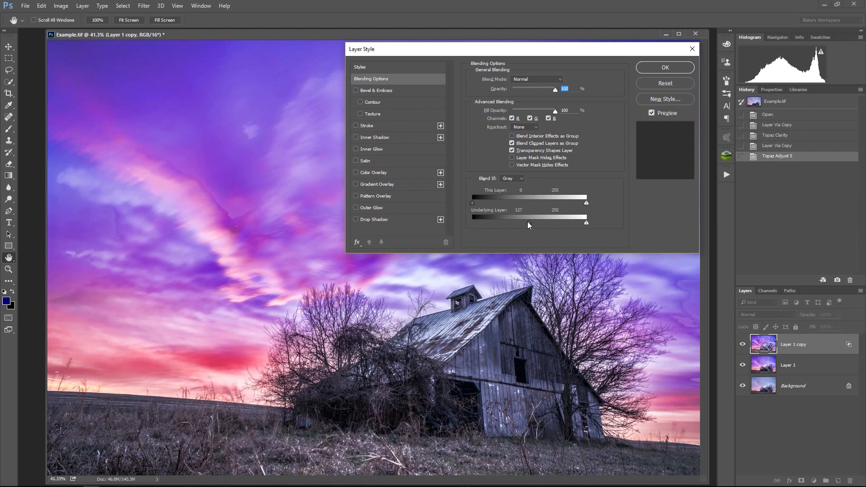
left_click_drag(525, 224, 517, 223)
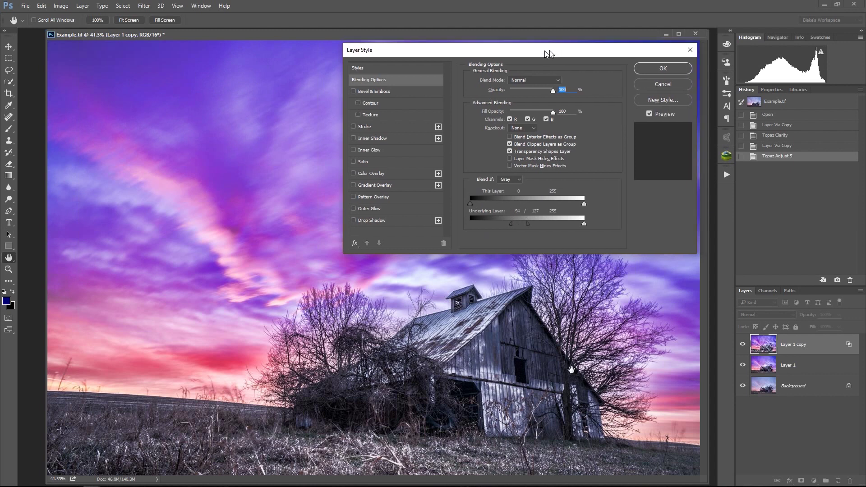
Step: Lower and split the underlying layer's highlight limit in Blend If and accept the blending options
left_click_drag(547, 53, 531, 52)
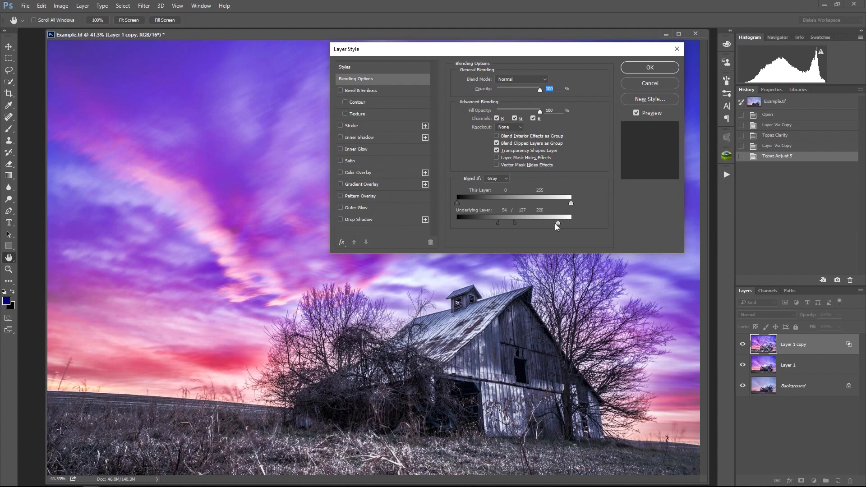
left_click_drag(555, 223, 548, 225)
left_click_drag(555, 222, 534, 223)
left_click(675, 68)
key("t")
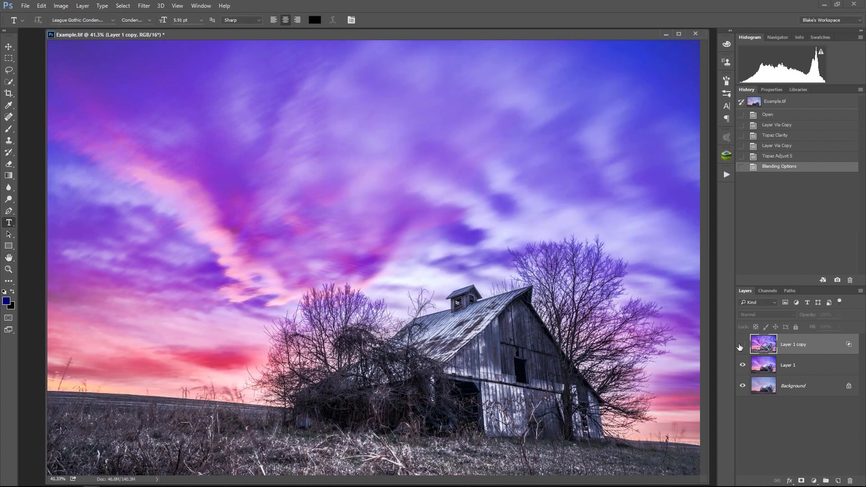
Step: Compare the image with and without the Topaz Adjust layer
left_click(742, 344)
left_click(742, 344)
left_click(742, 345)
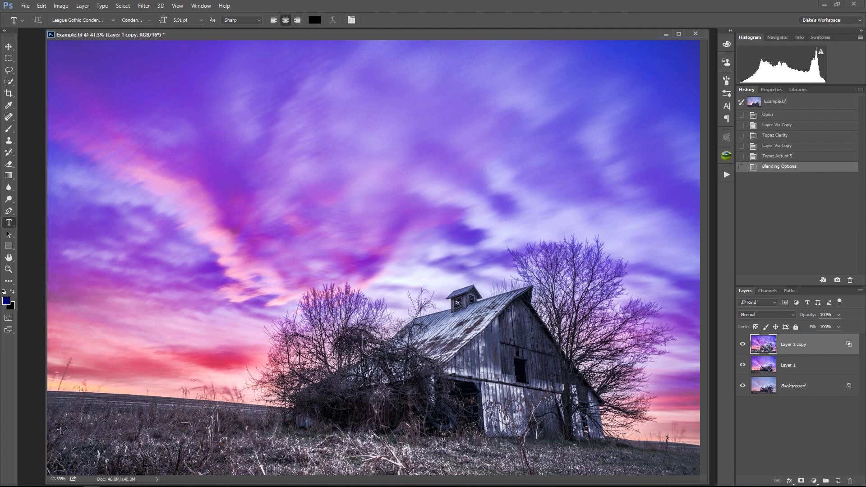
Step: Add a layer mask to Layer 1 copy and paint black over the barn, trees and field with a soft size 300 brush
left_click(801, 480)
key("b")
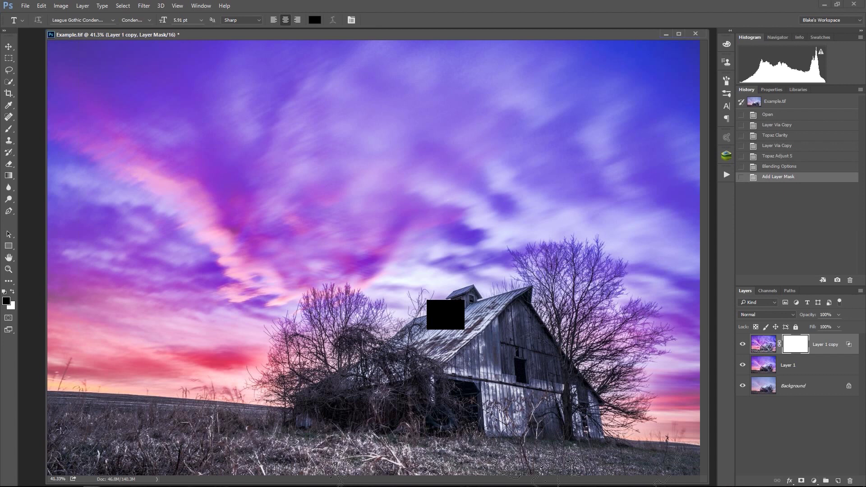
key("b")
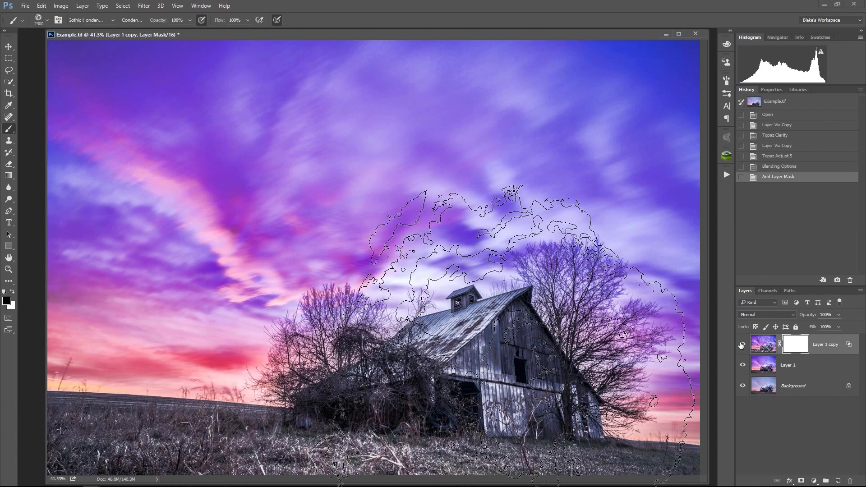
left_click(505, 332)
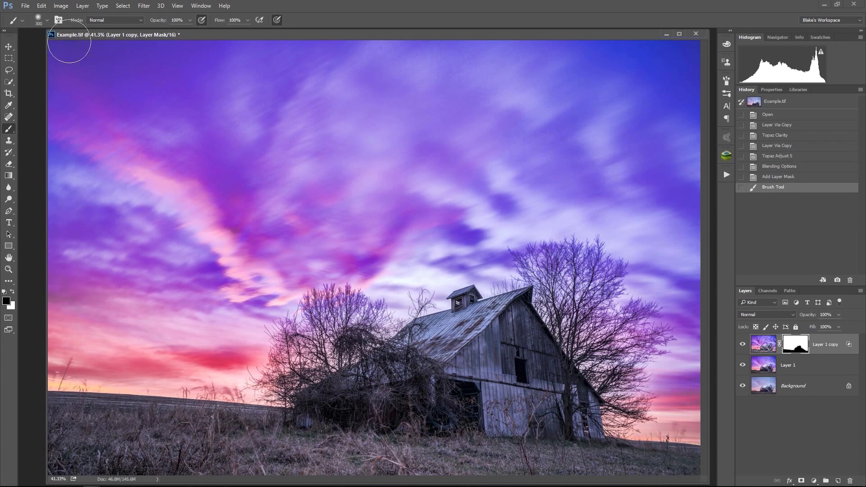
left_click(25, 5)
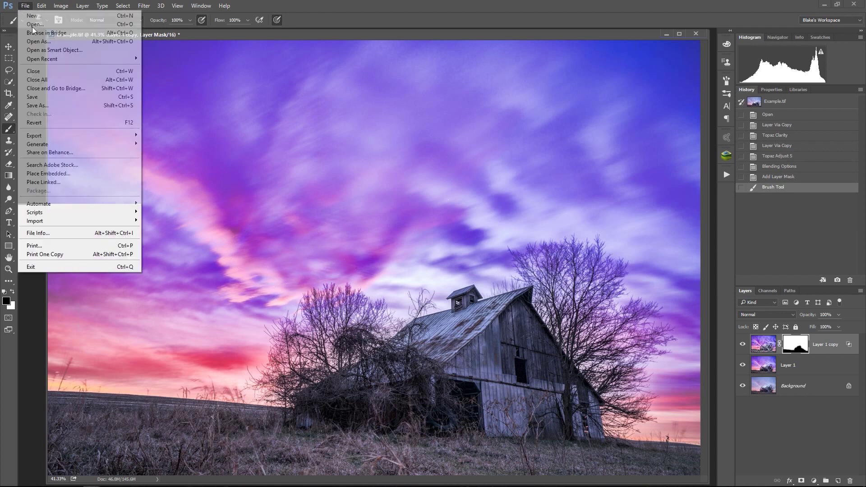
left_click(50, 106)
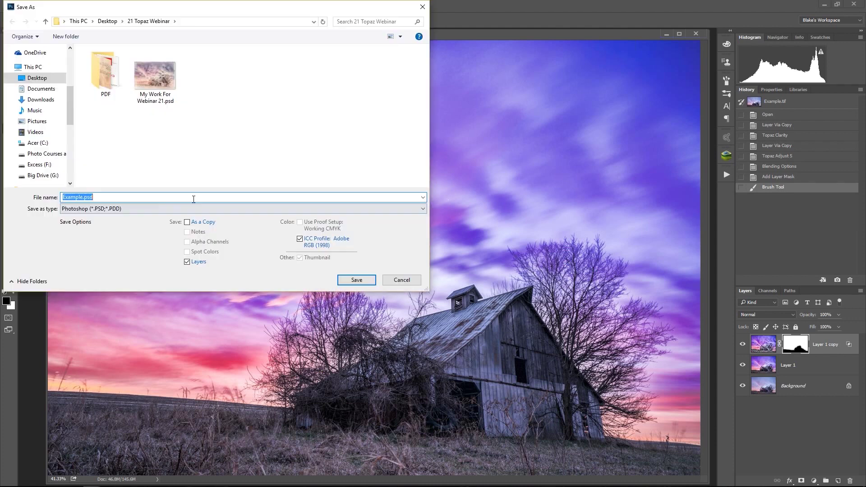
left_click(400, 280)
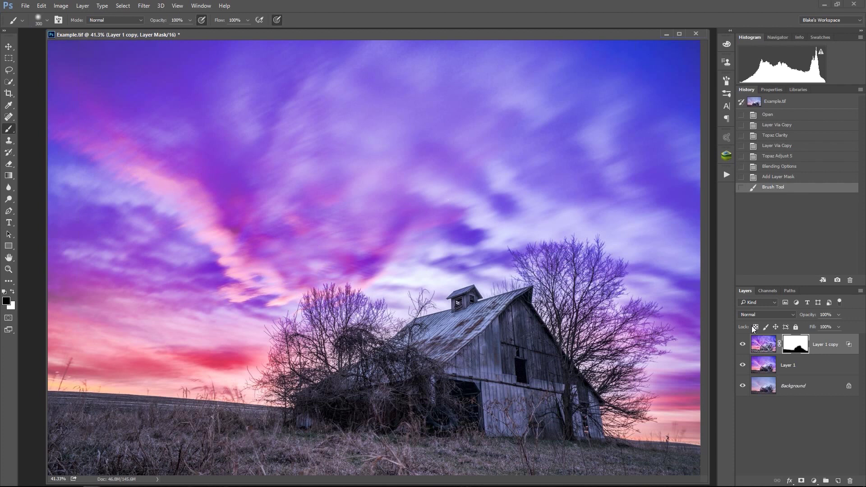
Step: Stamp all visible layers into a new top layer and check it by toggling the layers' visibility
left_click(762, 341)
key("ctrl+alt+shift+e")
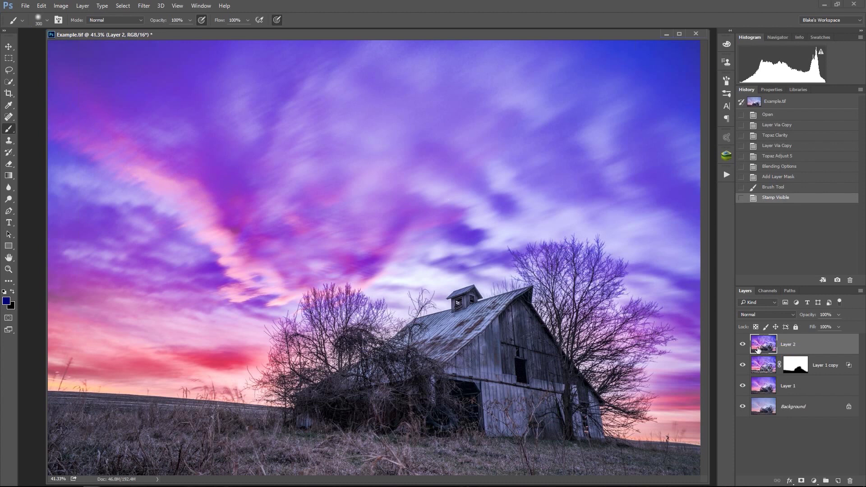
left_click_drag(742, 366, 741, 411)
left_click_drag(744, 373, 743, 409)
left_click(743, 345)
left_click(743, 345)
left_click(744, 346)
left_click(144, 5)
mouse_move(159, 222)
left_click(90, 289)
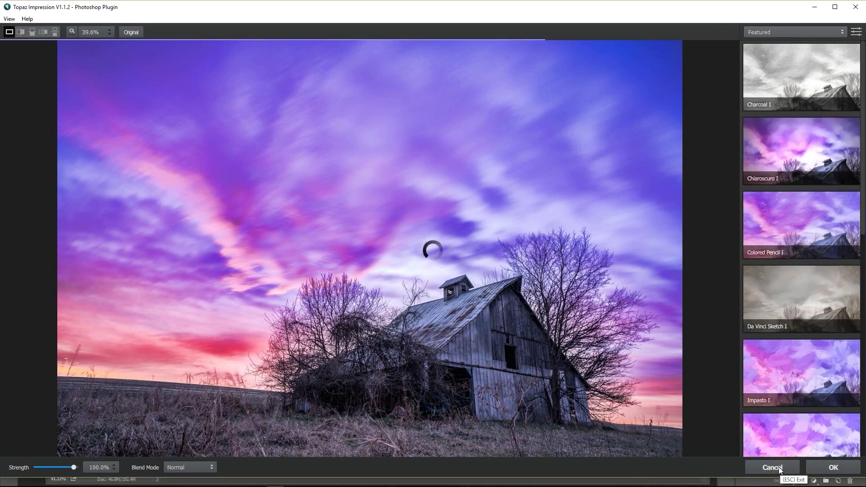
left_click(770, 469)
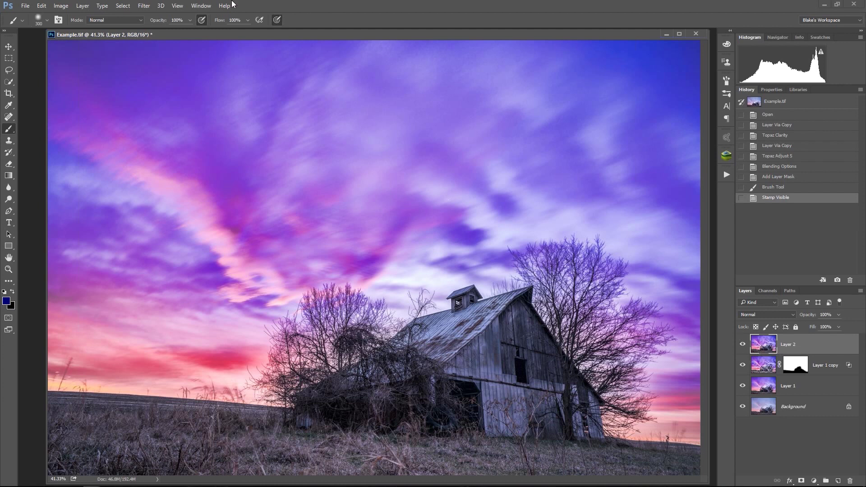
Step: Apply a Gaussian Blur with a 40.1-pixel radius to Layer 2 and set its blend mode to Soft Light
left_click(144, 5)
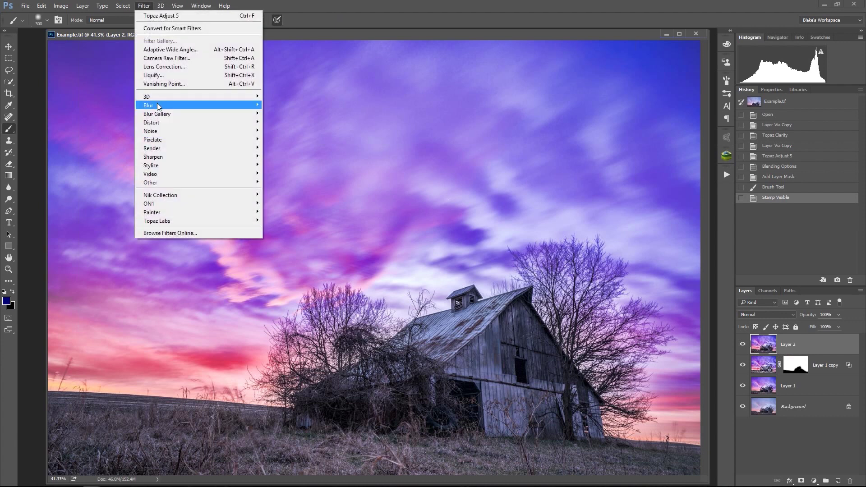
mouse_move(157, 105)
left_click(110, 139)
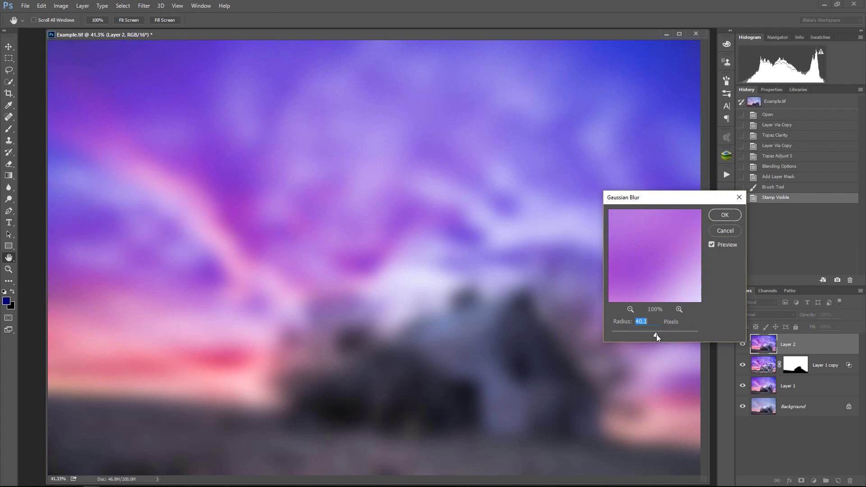
left_click(724, 215)
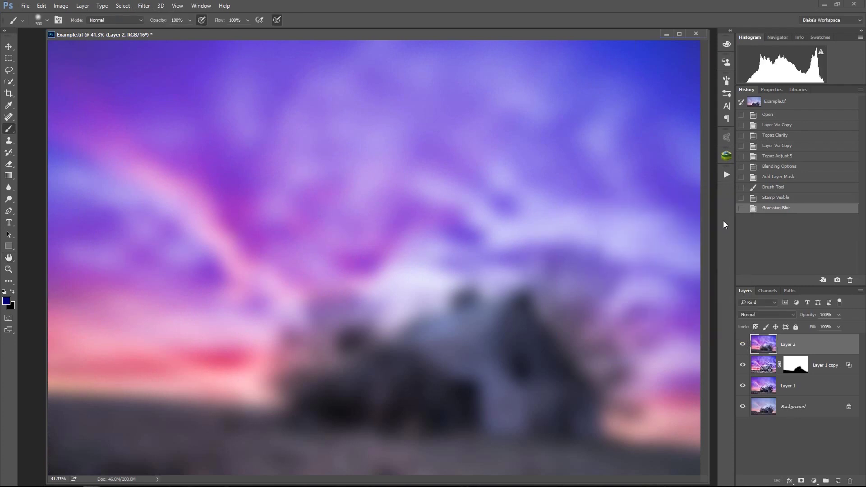
left_click(753, 315)
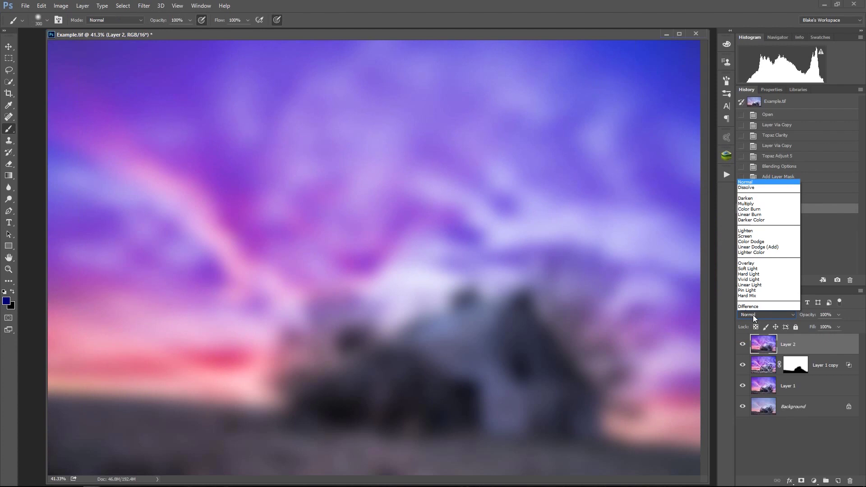
left_click(748, 224)
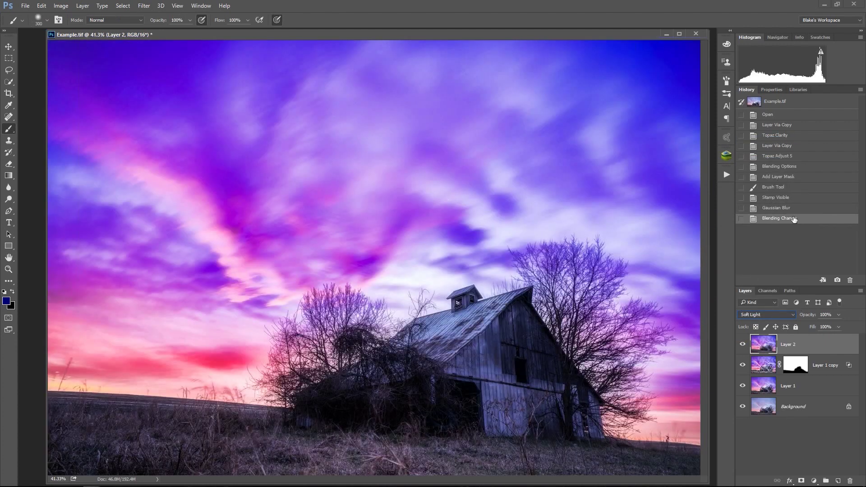
Step: Step back through the history and return to the Stamp Visible state
left_click(790, 208)
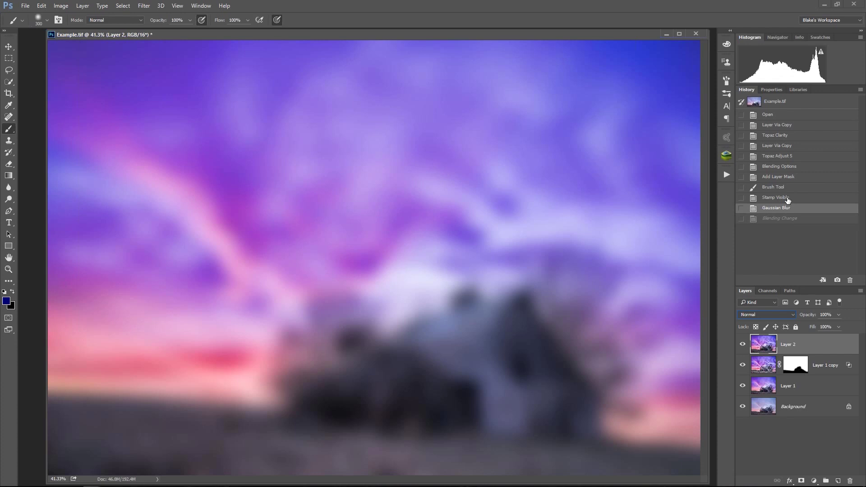
left_click(787, 199)
left_click(782, 219)
left_click(776, 198)
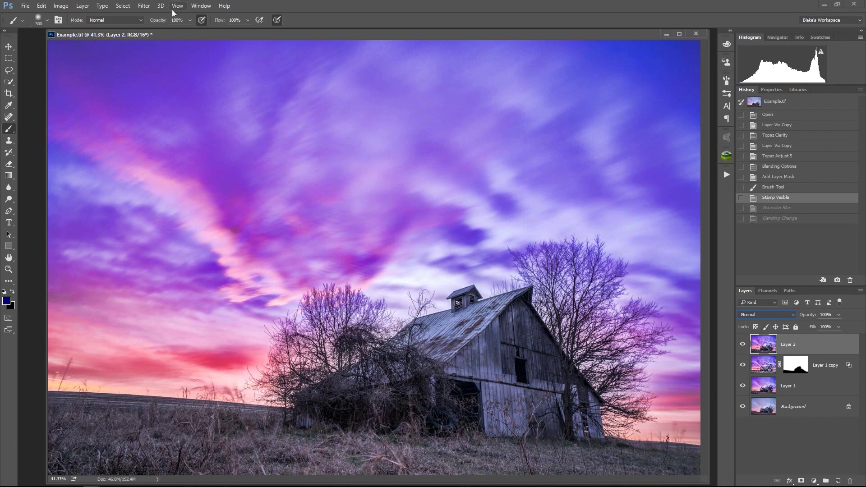
Step: Open the stamped Layer 2 in the Topaz Impression filter
left_click(149, 6)
mouse_move(162, 221)
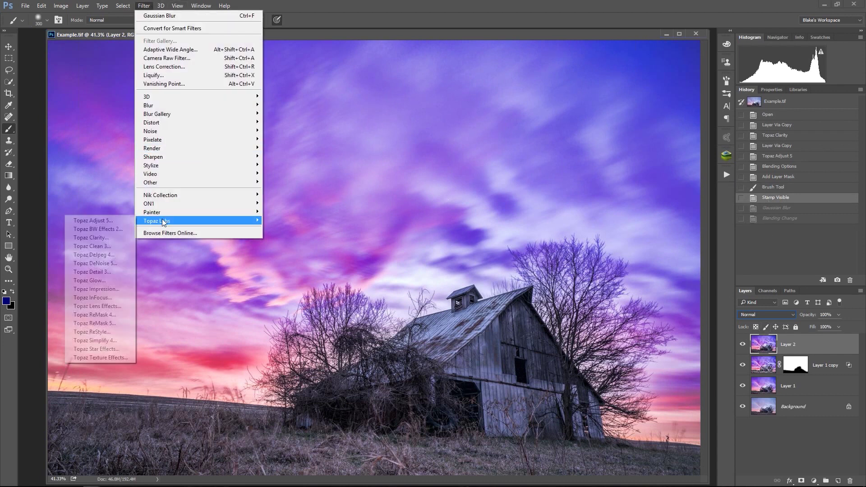
left_click(100, 290)
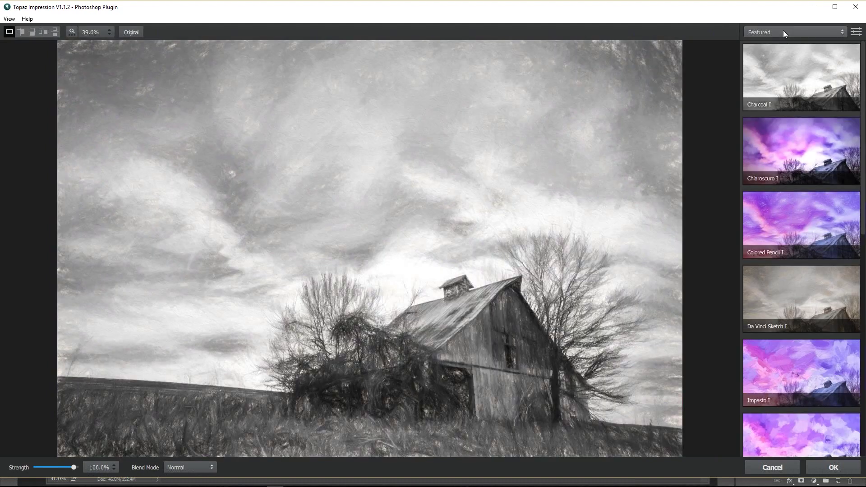
Step: Browse the Painting presets and try Edward Hopper II
left_click(783, 31)
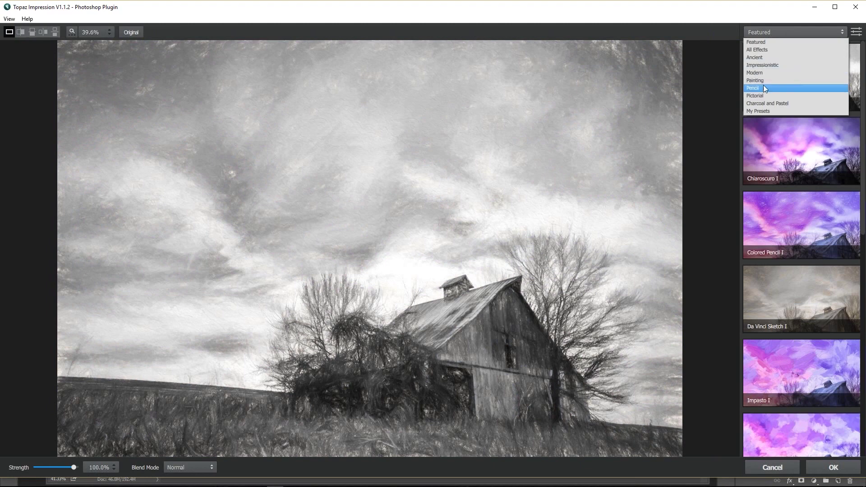
left_click(763, 81)
scroll(801, 139, "down", 5)
scroll(800, 143, "down", 5)
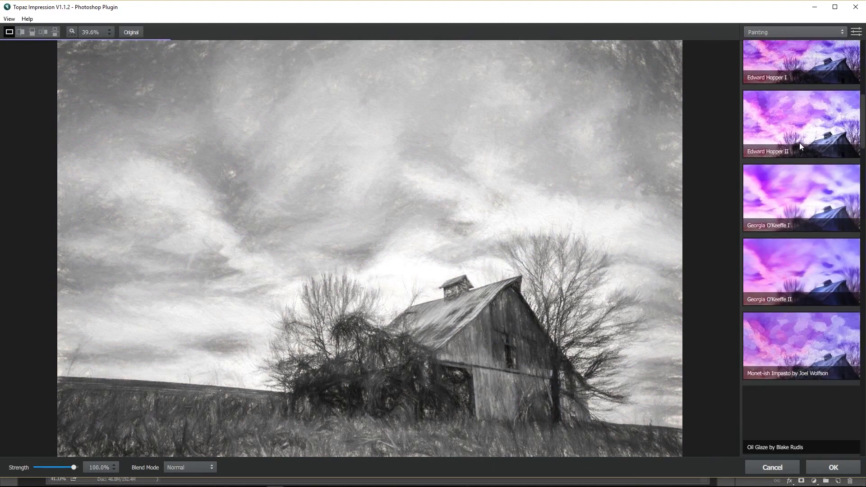
left_click(799, 142)
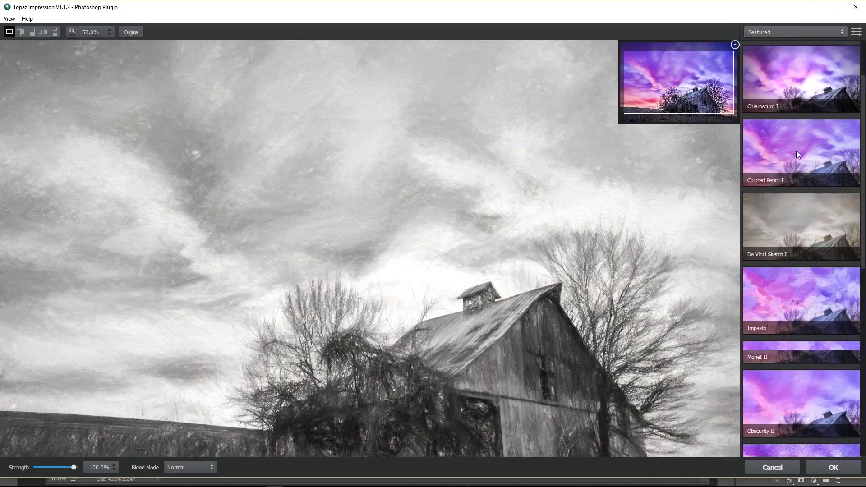
Step: Apply the featured Monet II preset and compare it with the original in a maximized plugin window
scroll(797, 153, "down", 3)
left_click(782, 220)
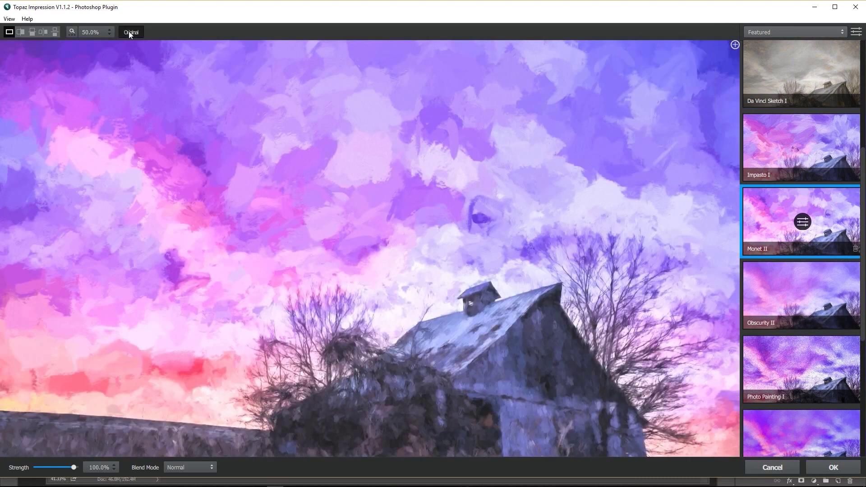
left_click(129, 32)
scroll(296, 163, "down", 1)
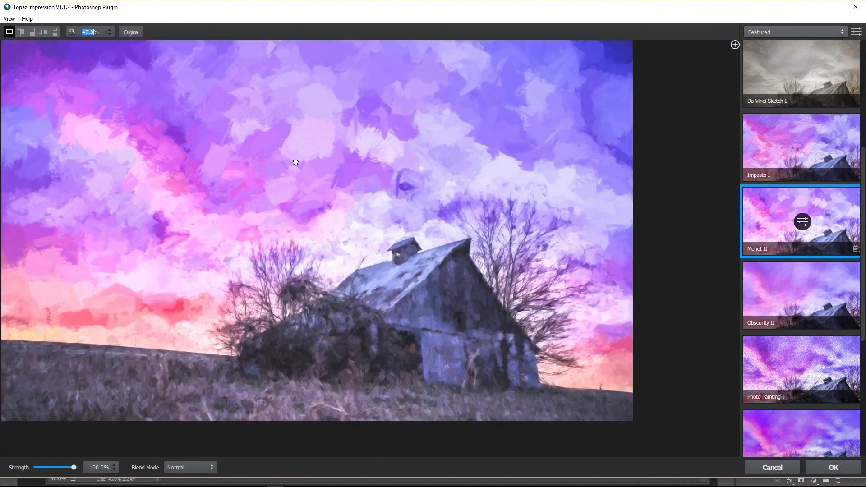
left_click(386, 214)
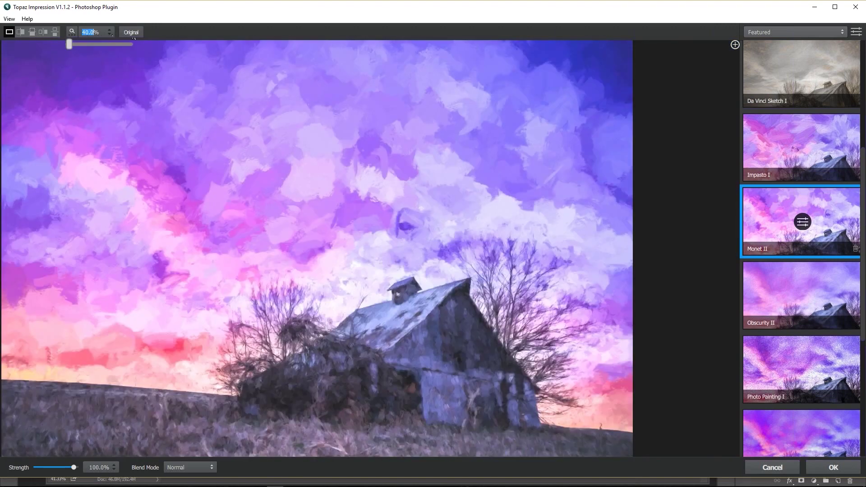
left_click(134, 36)
left_click(433, 130)
left_click(835, 8)
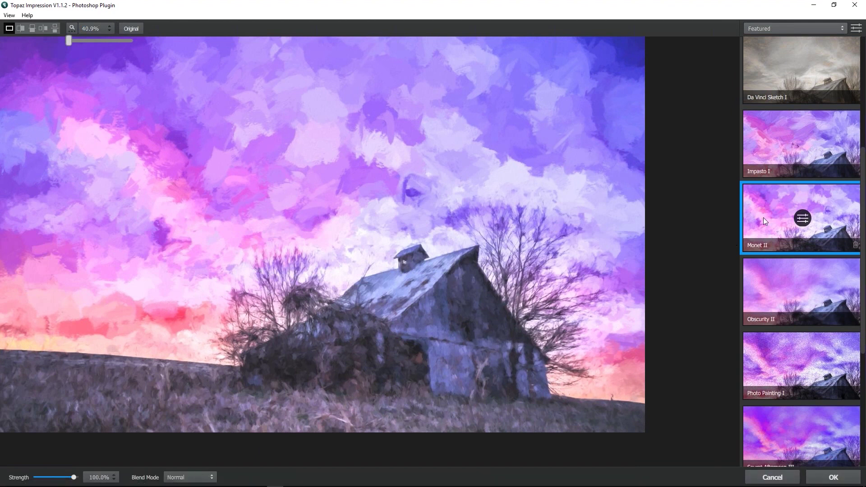
Step: Open the Monet II preset's detailed settings and set the effect's blend mode to Soft Light
left_click(205, 478)
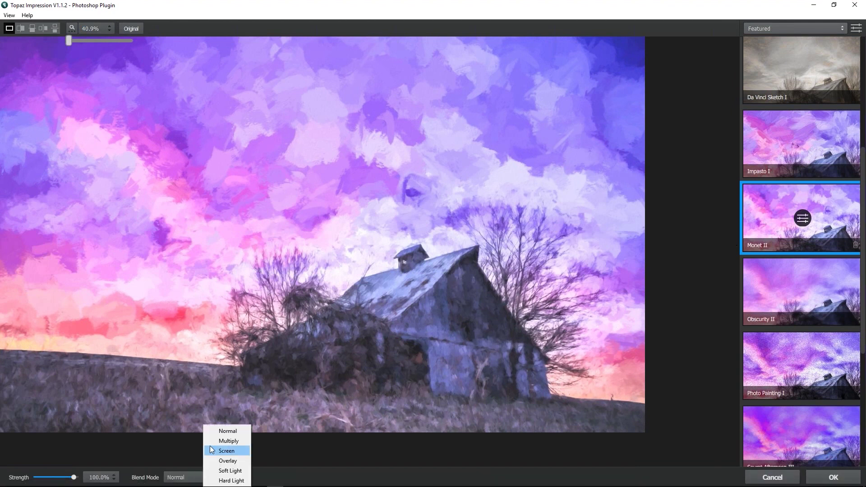
left_click(219, 471)
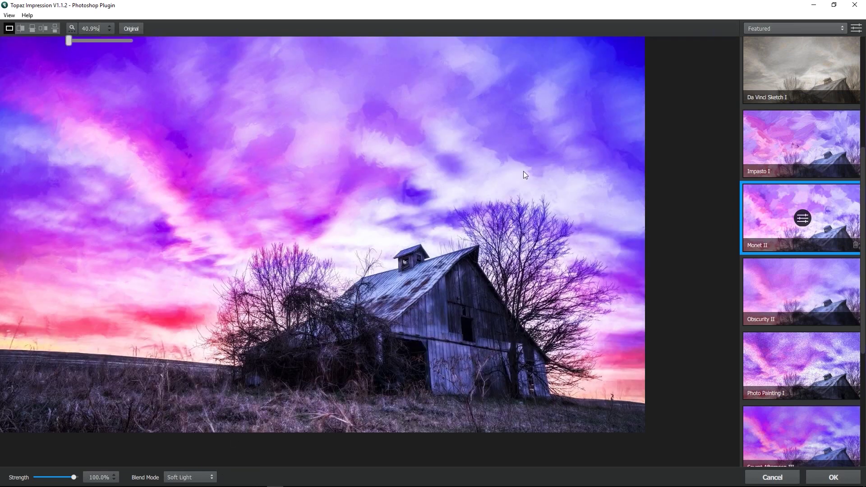
left_click(802, 218)
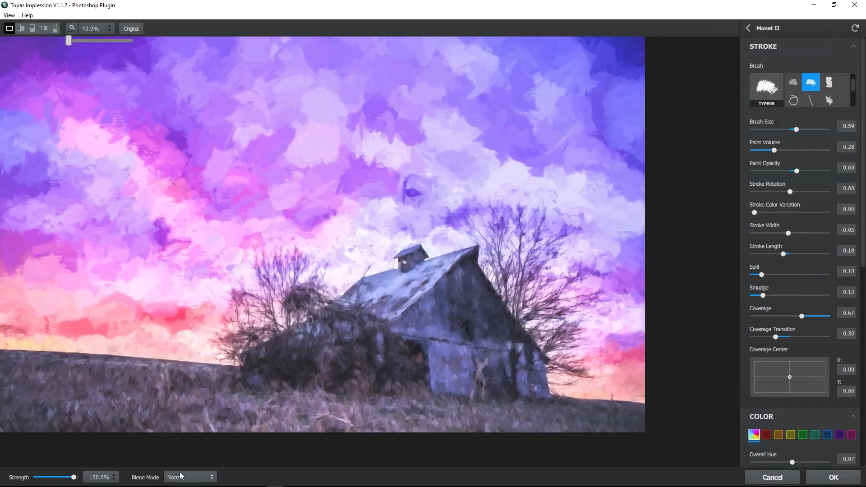
left_click(182, 477)
left_click(193, 471)
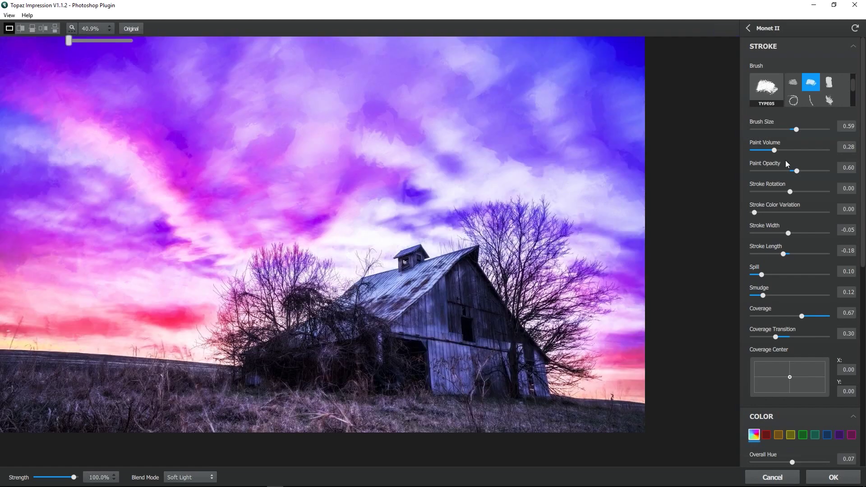
Step: Set the stroke's brush size to 0.81, spill to 0.44 and smudge to 1.00
left_click(810, 129)
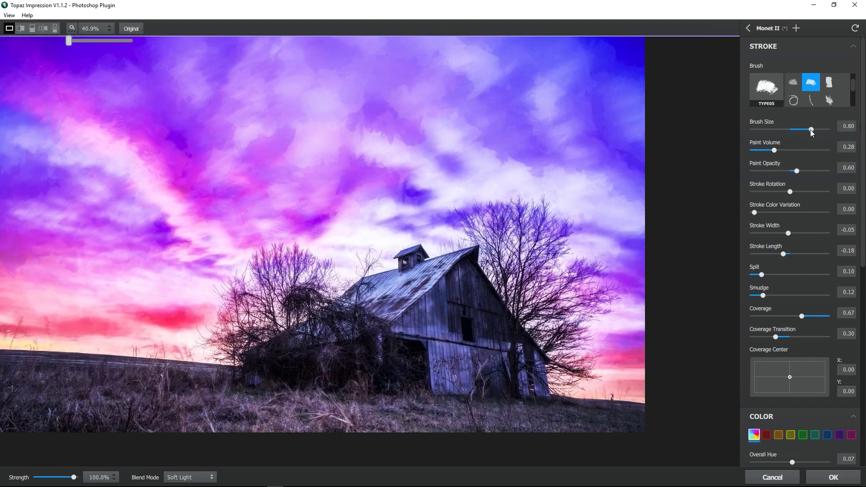
mouse_move(811, 130)
left_mouse_down()
mouse_move(798, 130)
mouse_move(813, 129)
left_mouse_up()
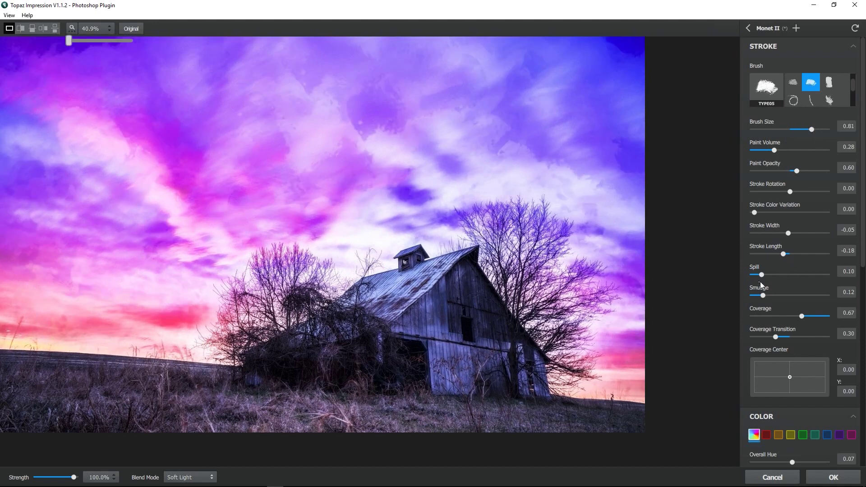
left_click_drag(761, 275, 785, 274)
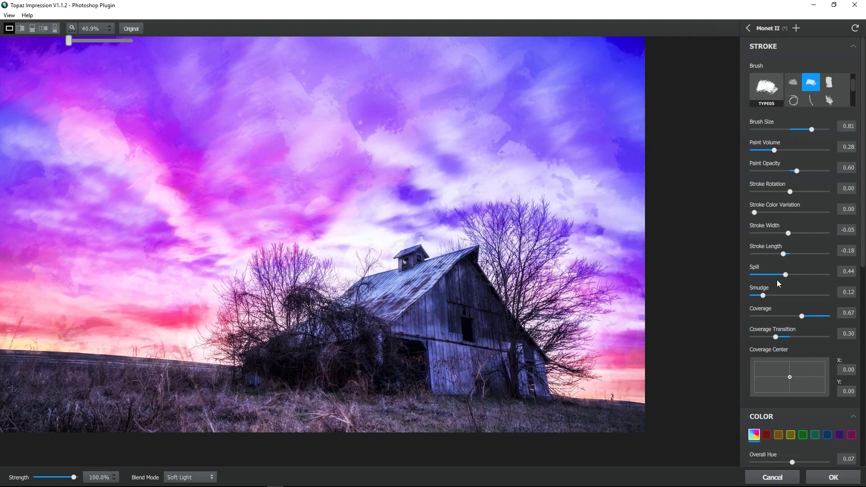
left_click_drag(762, 296, 811, 297)
left_click_drag(811, 296, 824, 288)
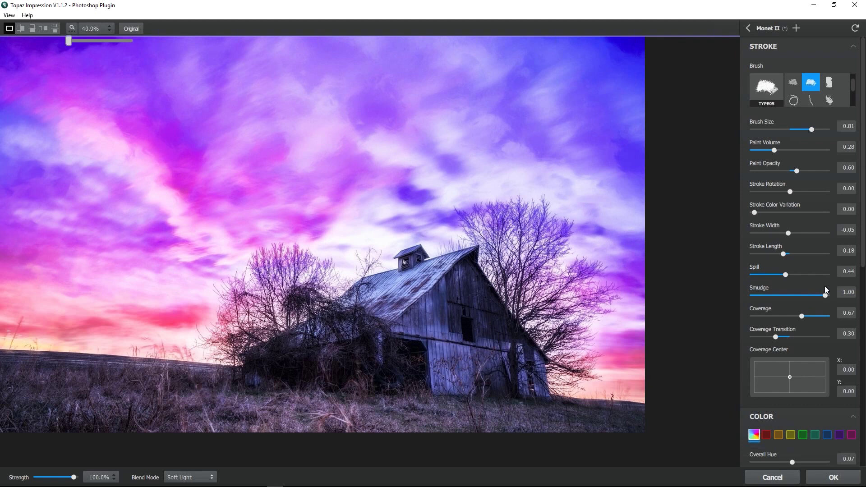
left_click(465, 234)
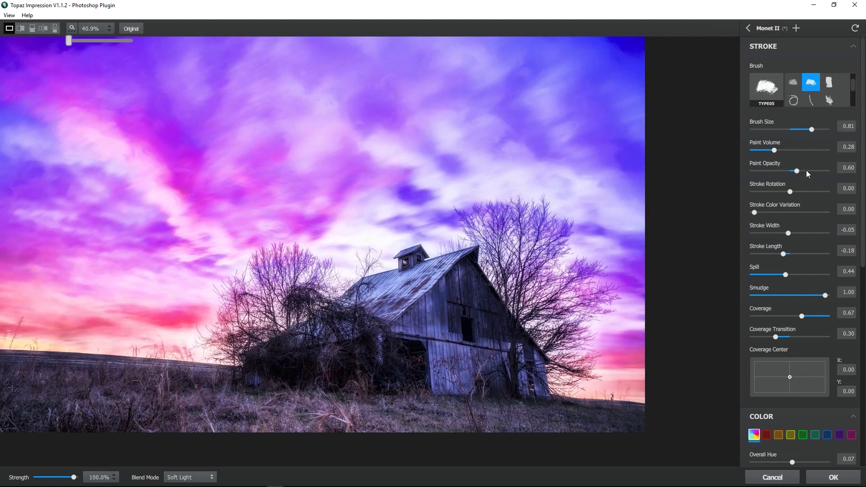
Step: Set paint opacity to 0.79, paint volume to 0.77, stroke width to 0.57 and stroke length to 0.41
left_click(809, 171)
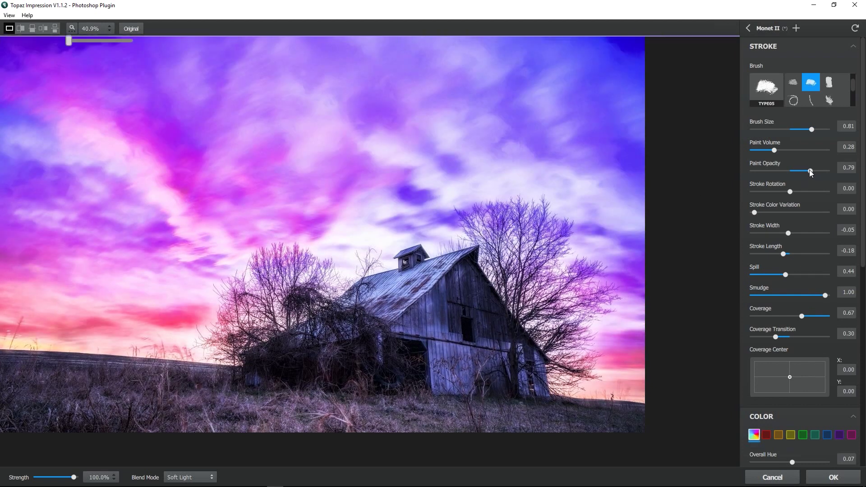
left_click(808, 151)
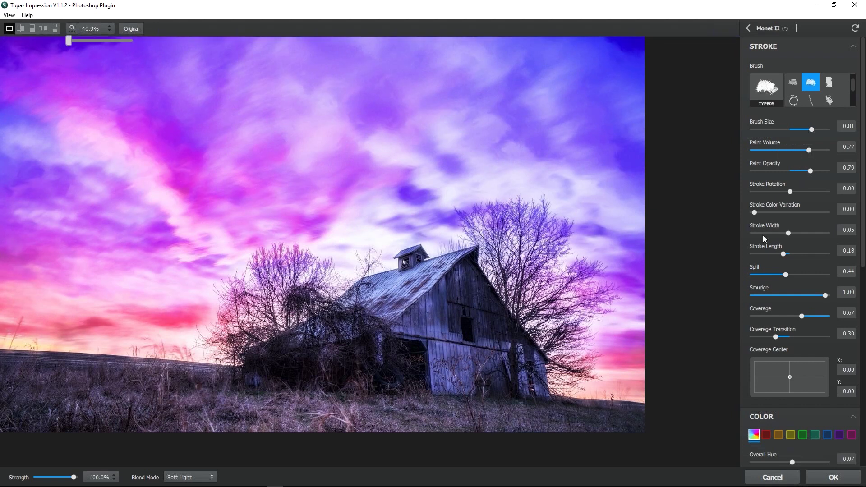
left_click(807, 232)
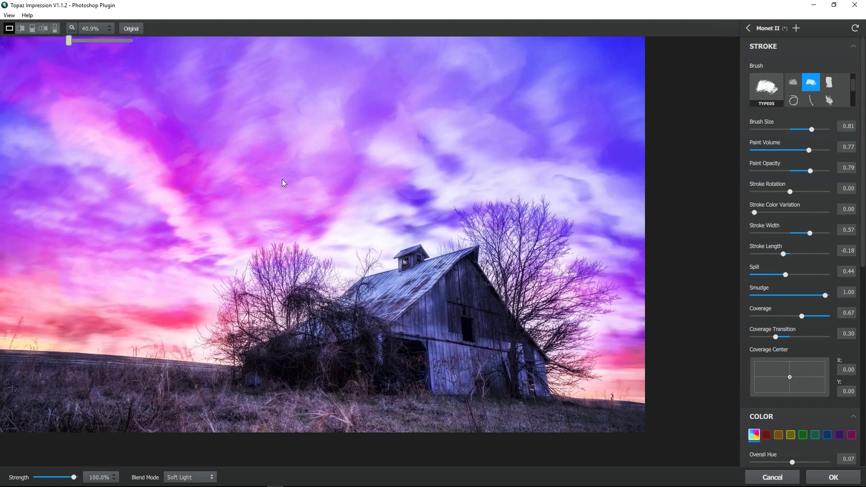
left_click(803, 253)
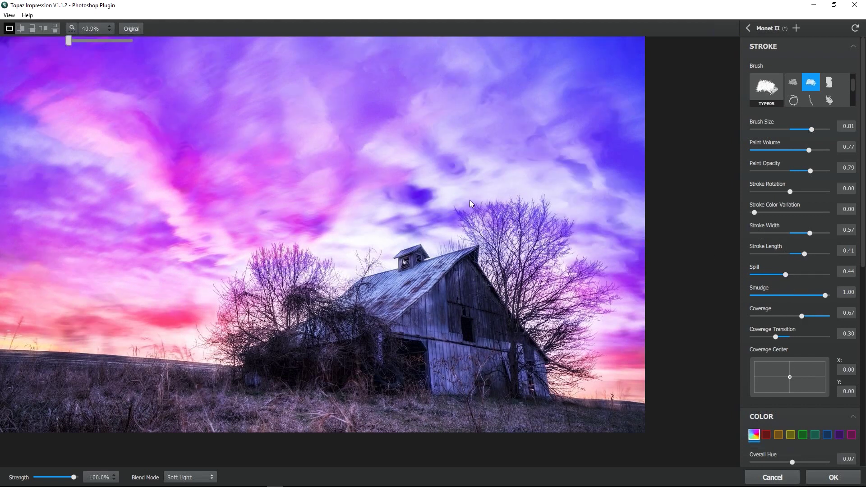
Step: Test the effect's overall saturation at -1.00 and set it to 0.05
scroll(769, 227, "down", 4)
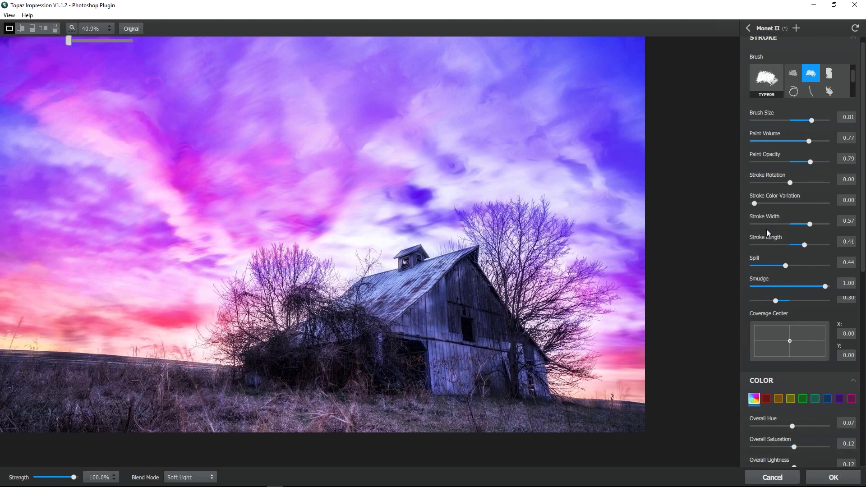
scroll(783, 315, "up", 4)
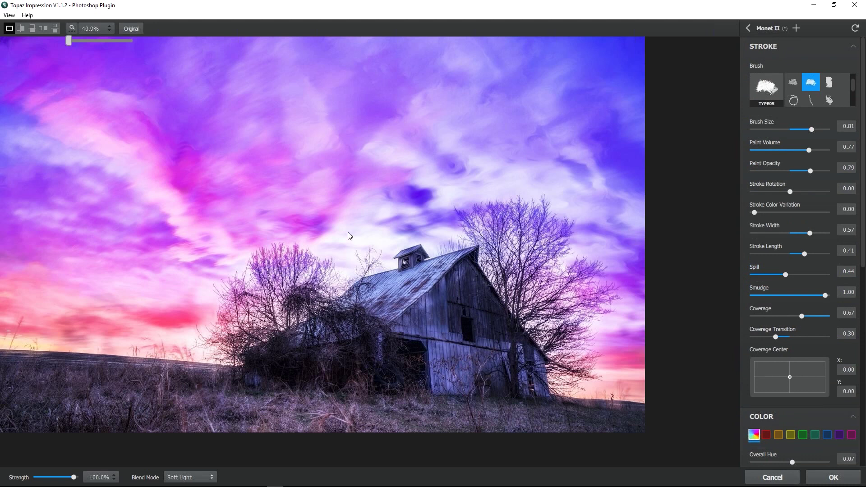
scroll(353, 236, "up", 1)
scroll(801, 315, "down", 3)
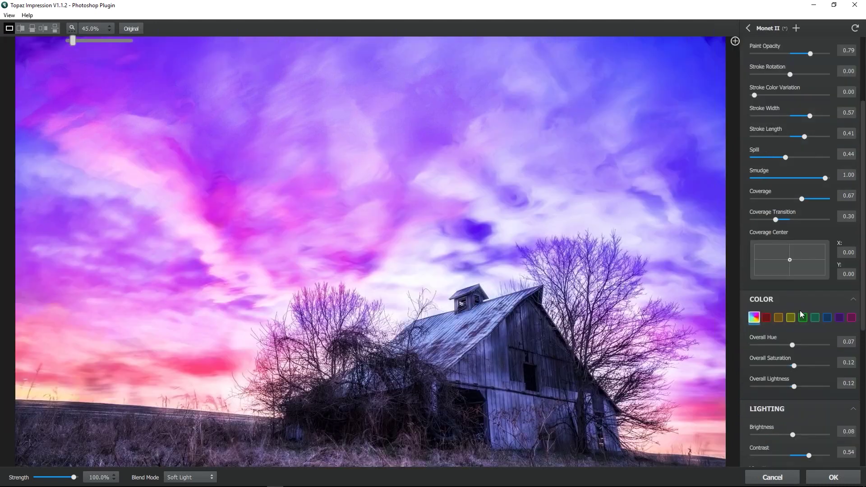
scroll(800, 310, "down", 1)
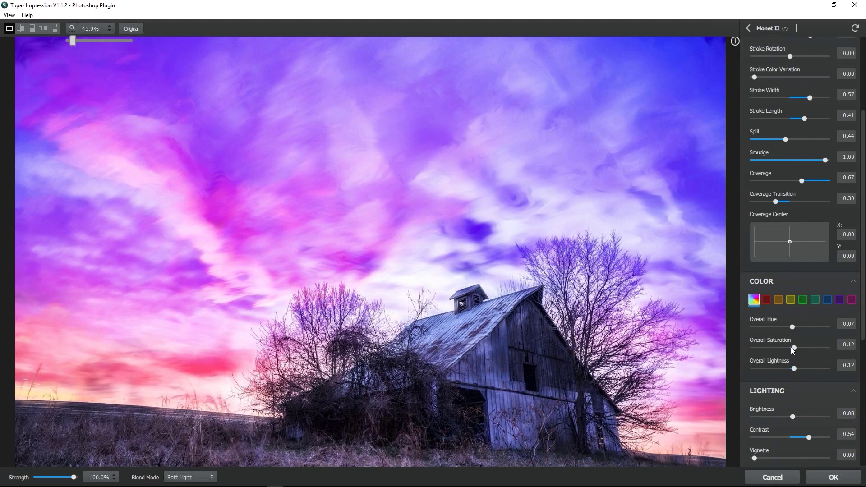
left_click(754, 348)
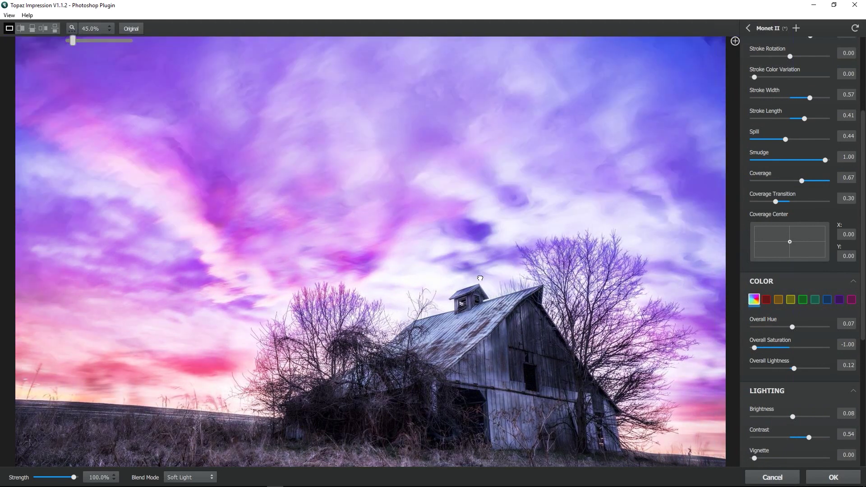
left_click(480, 278)
left_click(791, 347)
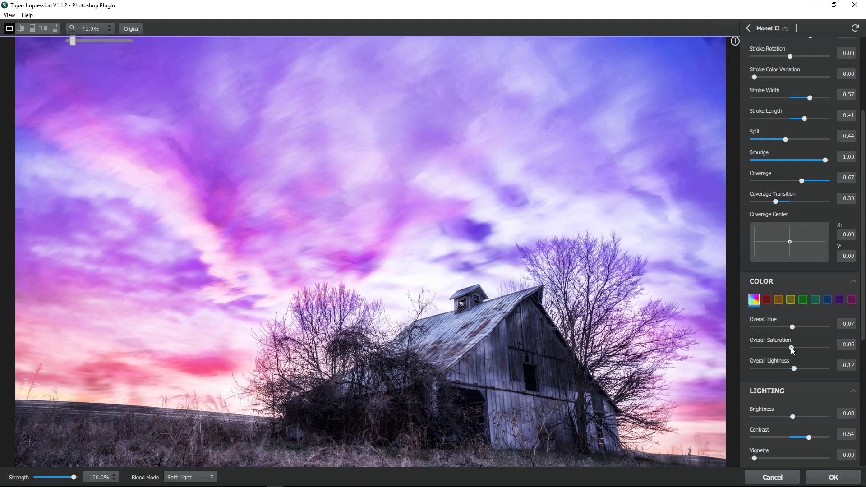
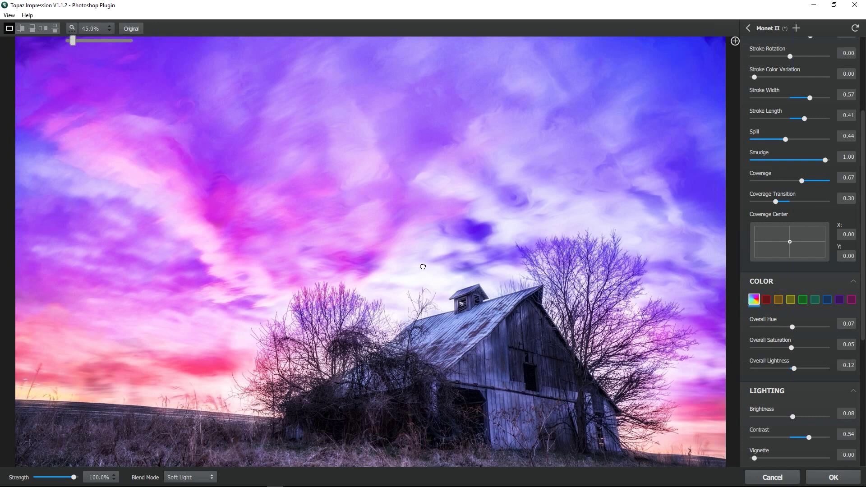
Step: Apply the Impression effect and mask it off the barn, bushes and grass with black paint on a new Layer 2 mask
left_click(423, 267)
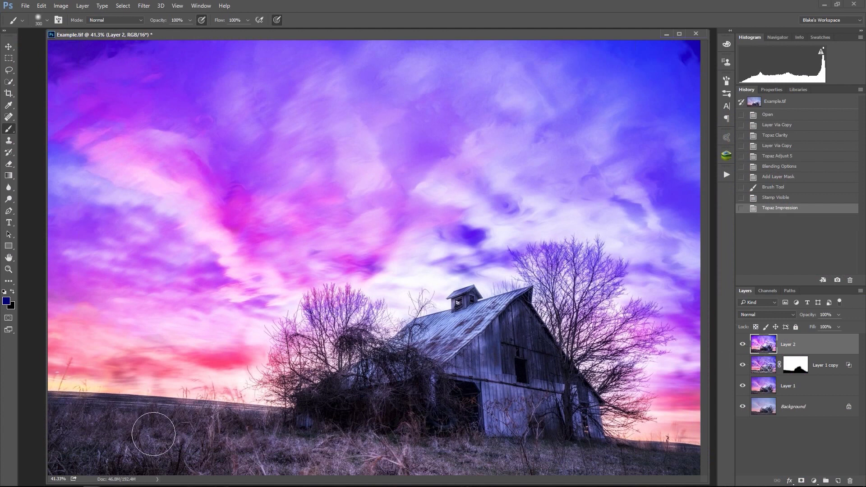
left_click(802, 481)
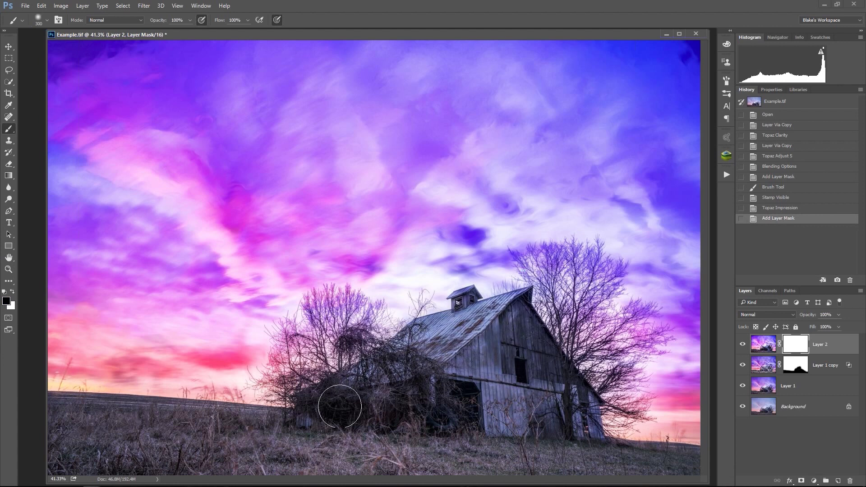
mouse_move(581, 430)
left_mouse_down()
mouse_move(680, 462)
mouse_move(650, 432)
left_mouse_up()
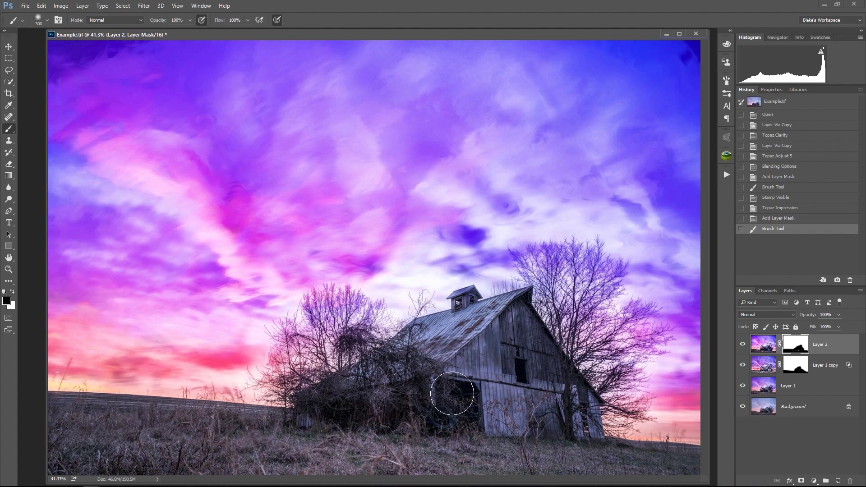
left_click(403, 408)
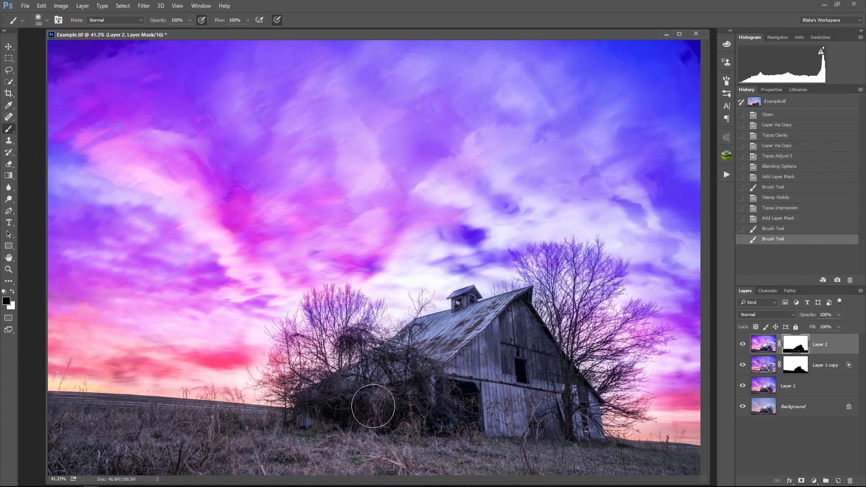
left_click(373, 405)
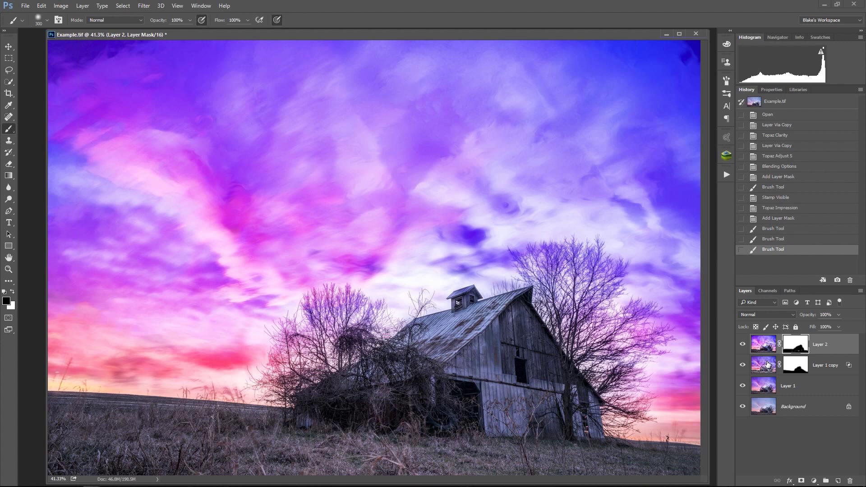
Step: Stamp all visible layers into a new top layer and open it in the Topaz Texture Effects filter
key("ctrl+2")
key("ctrl+shift+alt+e")
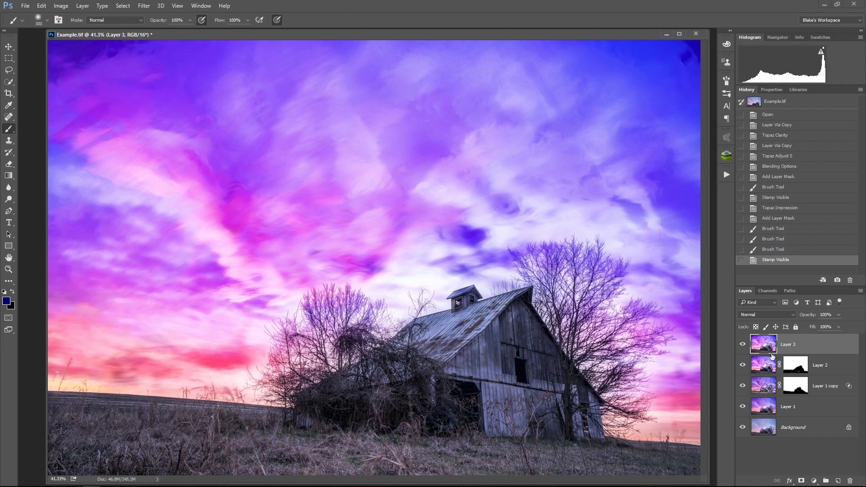
left_click(143, 6)
left_click(158, 17)
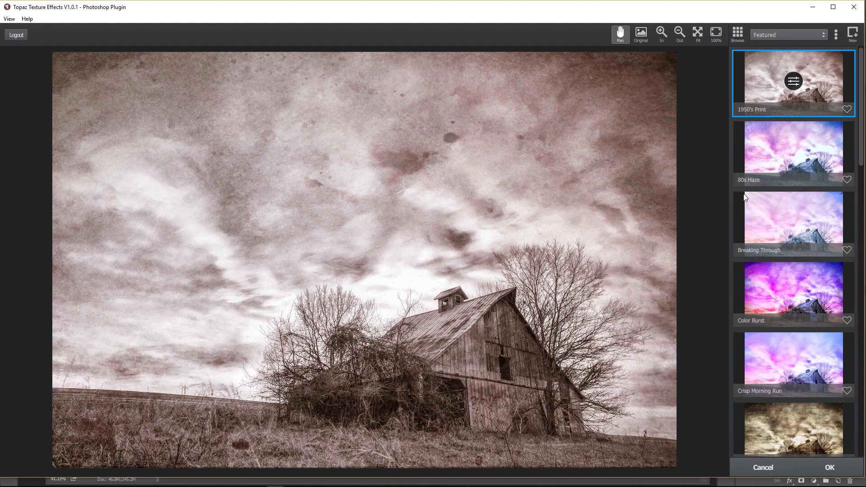
Step: Preview the featured presets 80s Haze, 1950's Print, Crumbling Beach, Dawn Breaking and Fall Fairytale on the photo
scroll(766, 201, "down", 1)
scroll(765, 189, "up", 1)
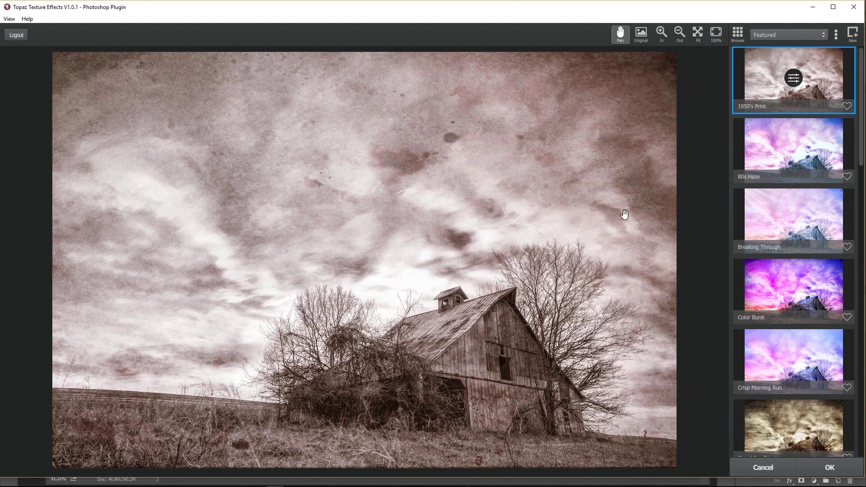
left_click(767, 139)
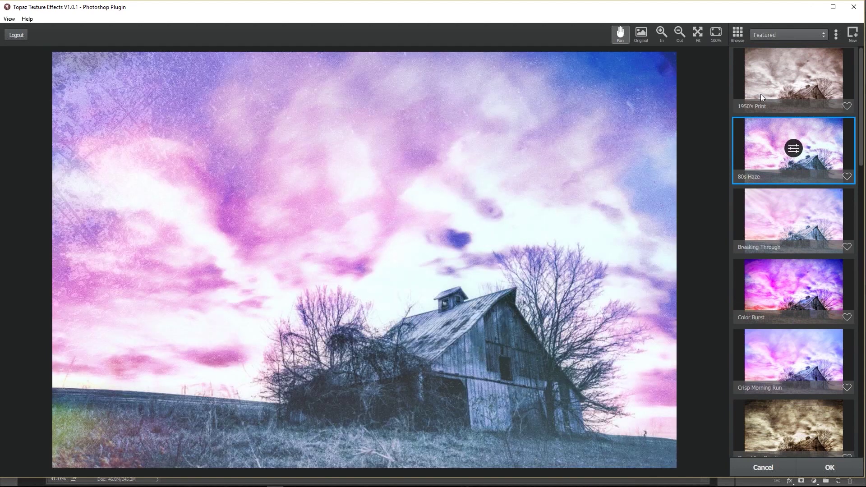
left_click(760, 94)
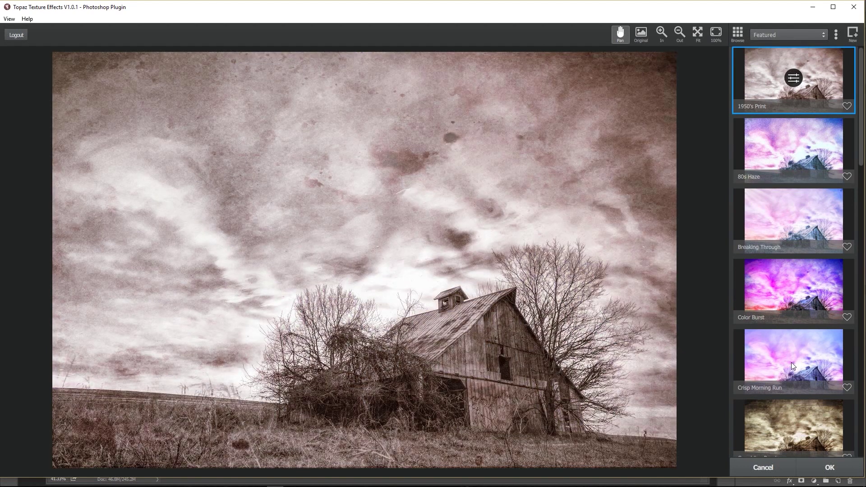
scroll(785, 351, "down", 1)
scroll(783, 350, "down", 1)
left_click(766, 354)
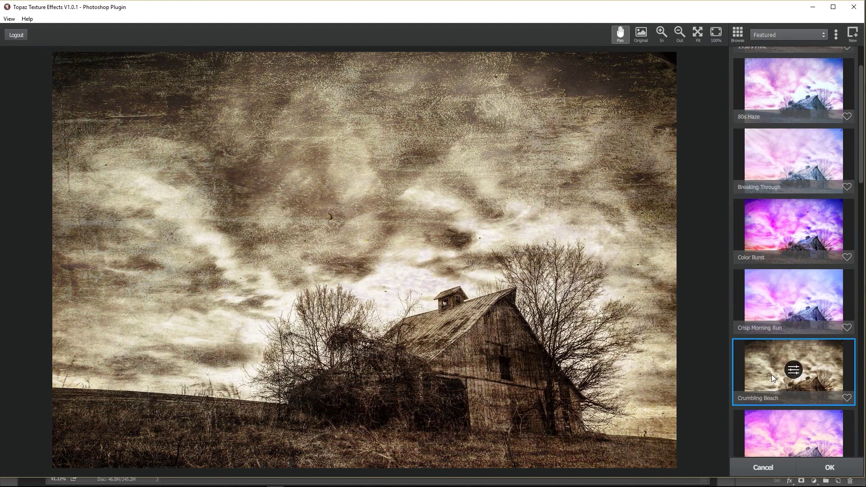
scroll(772, 375, "down", 1)
left_click(787, 370)
scroll(785, 377, "down", 1)
left_click(782, 384)
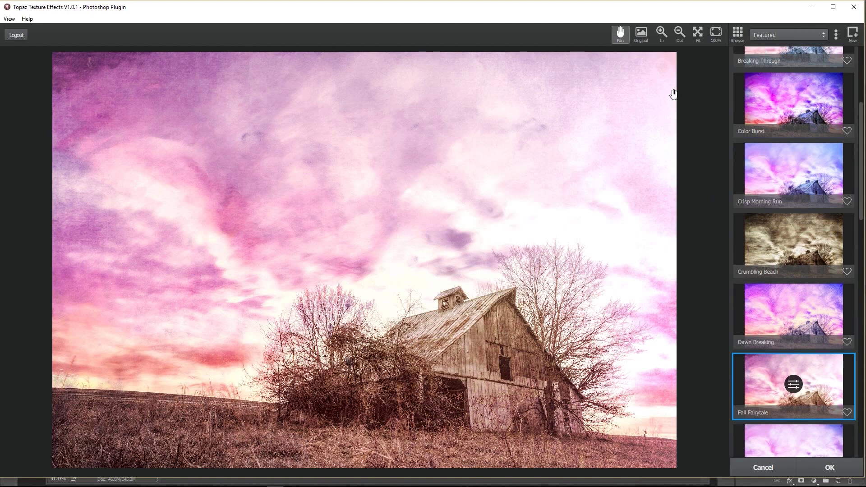
Step: Start a new custom effect and add a Basic Adjustment to it
left_click(853, 34)
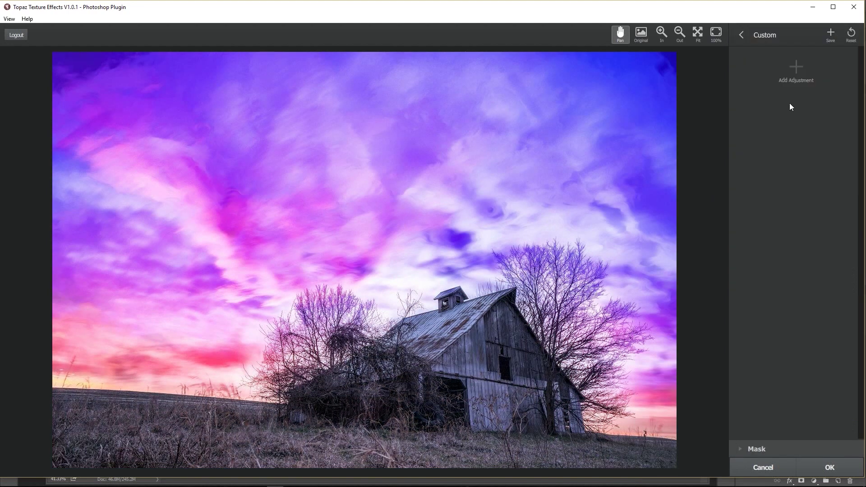
left_click(796, 71)
left_click(817, 79)
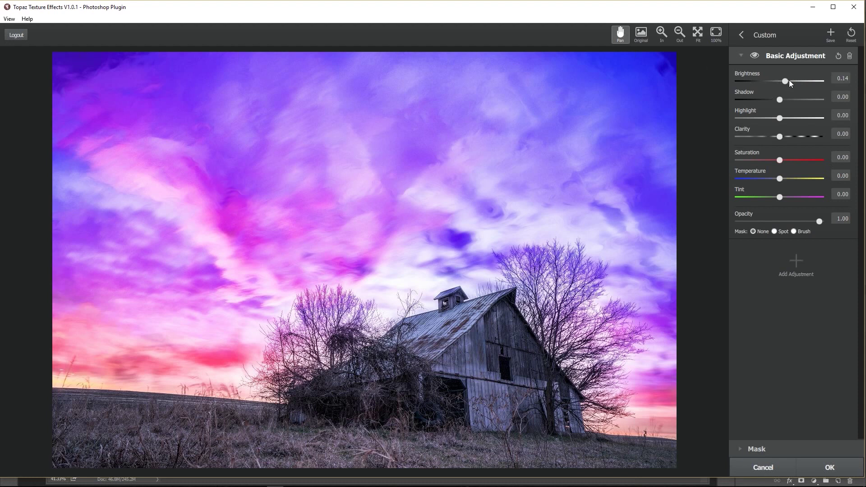
Step: Set the Basic Adjustment's brightness to 0.46, shadow to 1.00 and highlight to 0.31
left_click_drag(789, 80, 795, 80)
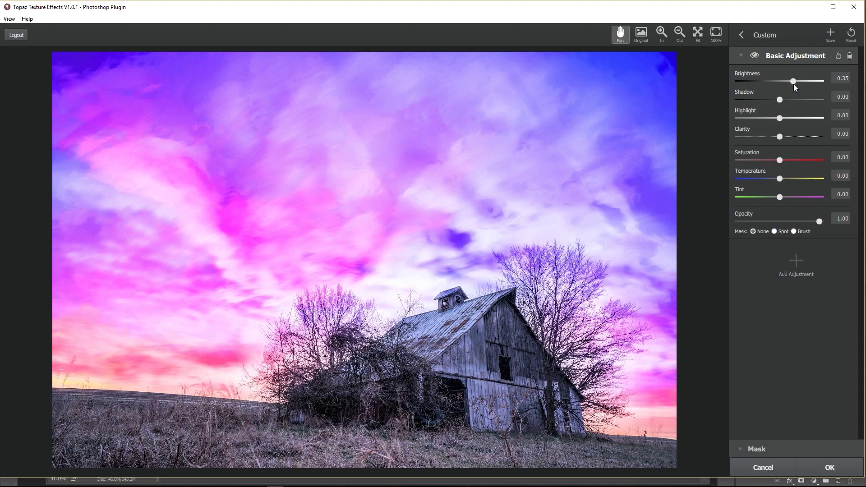
mouse_move(797, 86)
left_mouse_down()
mouse_move(785, 81)
mouse_move(798, 81)
left_mouse_up()
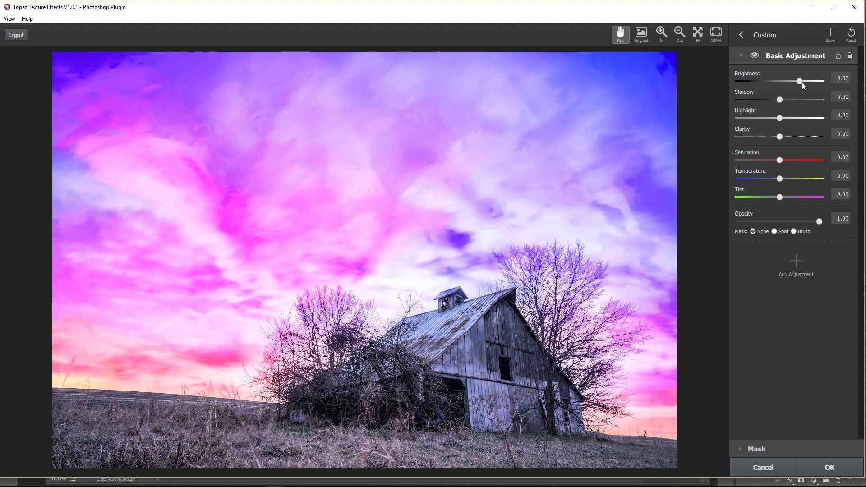
key("Left")
key("Left")
key("Left")
key("Left")
key("Left")
left_click(807, 99)
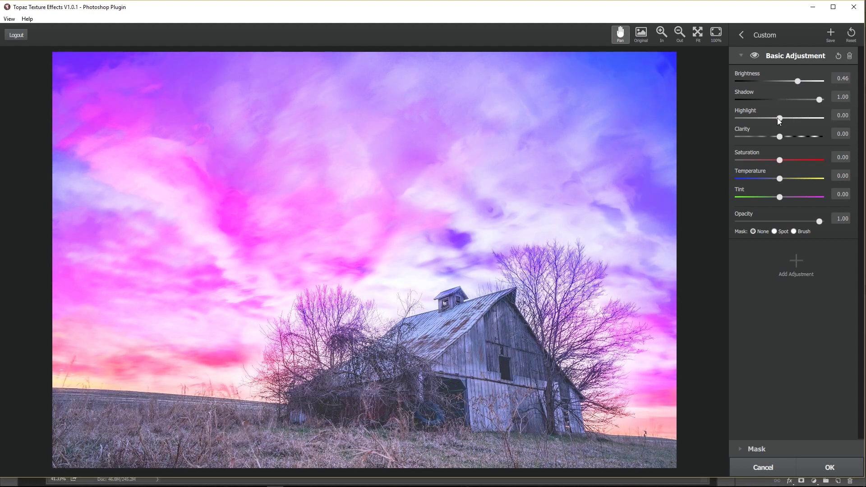
left_click_drag(780, 118, 791, 118)
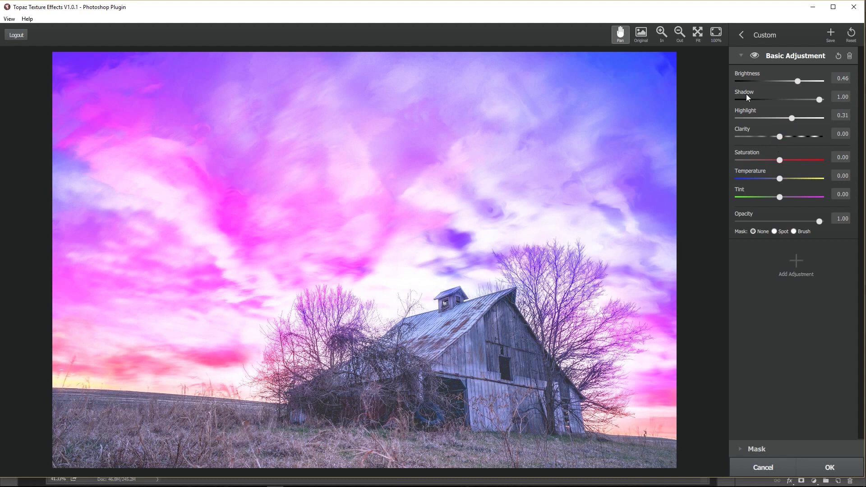
Step: Try the Basic Adjustment's clarity at 0.66 and 0.16, and set it back to 0
left_click_drag(779, 136, 792, 137)
left_click(811, 137)
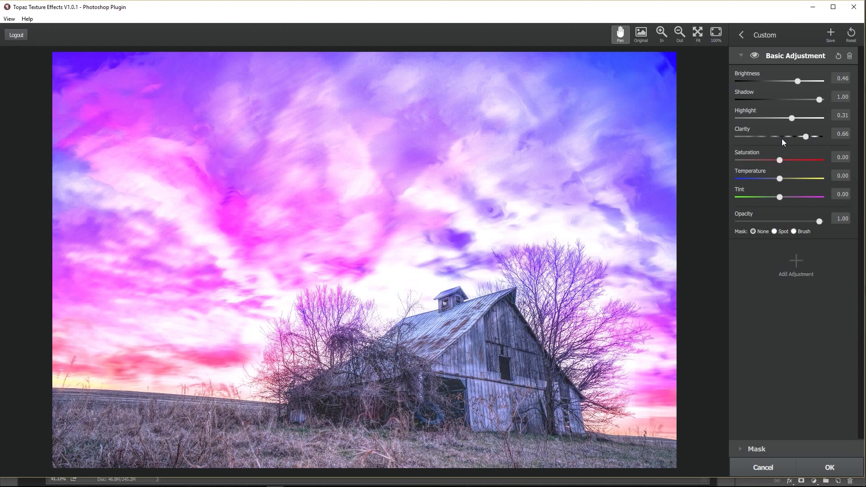
left_click(783, 138)
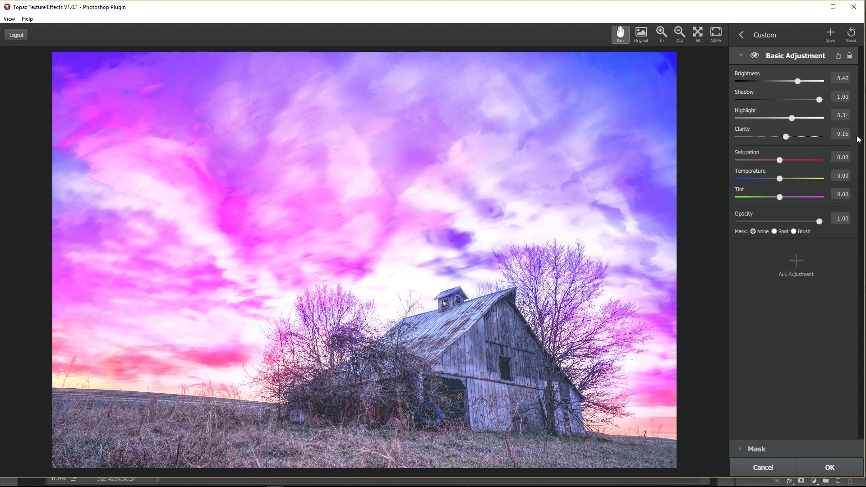
double_click(842, 133)
type("0")
Step: Collapse the Basic Adjustment settings and add a Texture adjustment to the custom effect
left_click(740, 56)
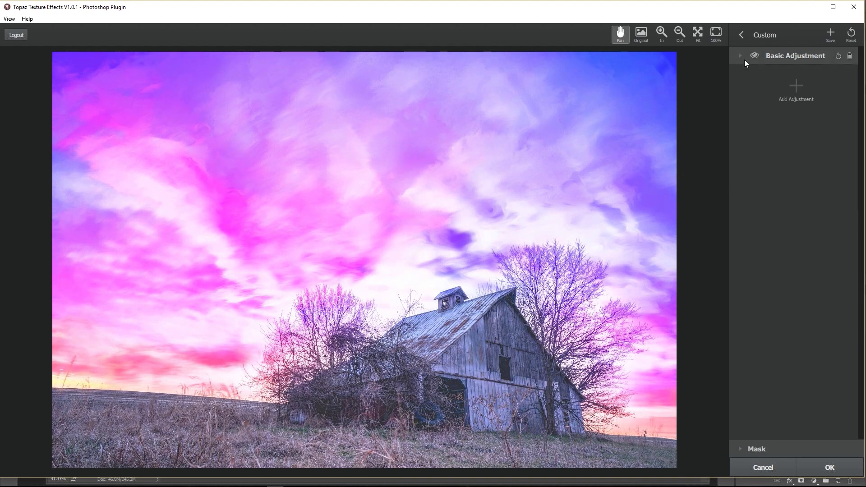
left_click(792, 91)
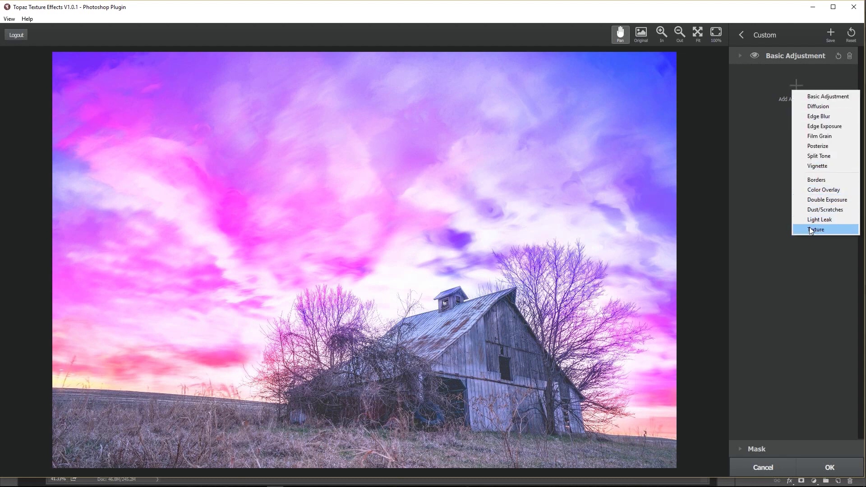
left_click(799, 84)
left_click(799, 84)
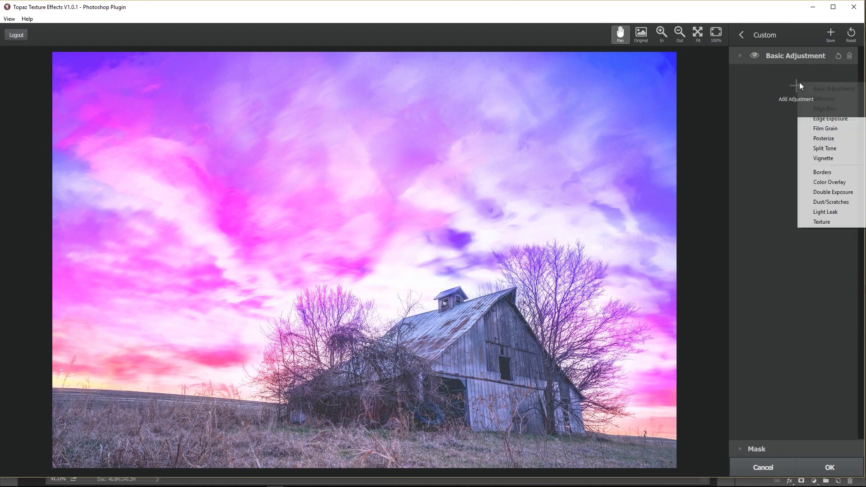
left_click(812, 222)
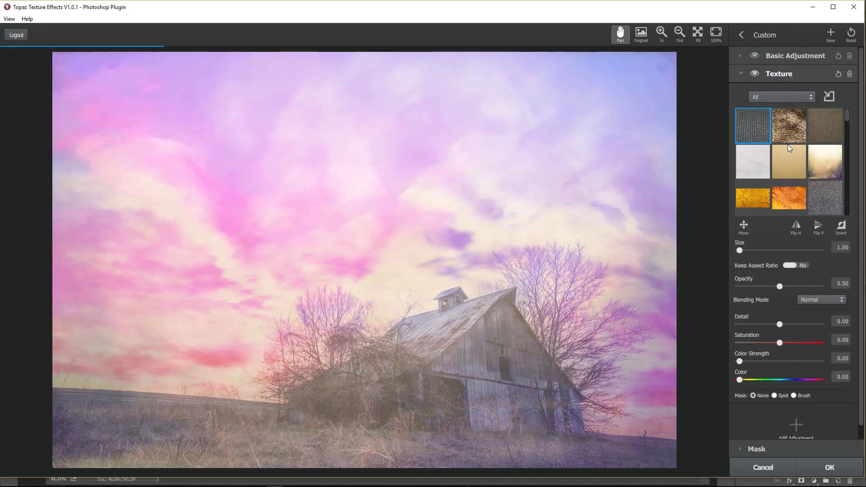
Step: Filter the textures to the Color Wash category and choose the mottled purple texture
scroll(786, 148, "down", 1)
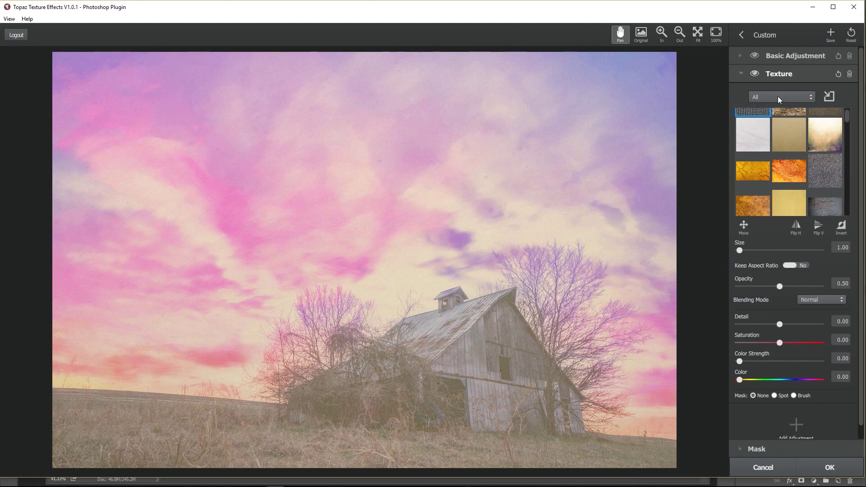
left_click(778, 96)
left_click(800, 130)
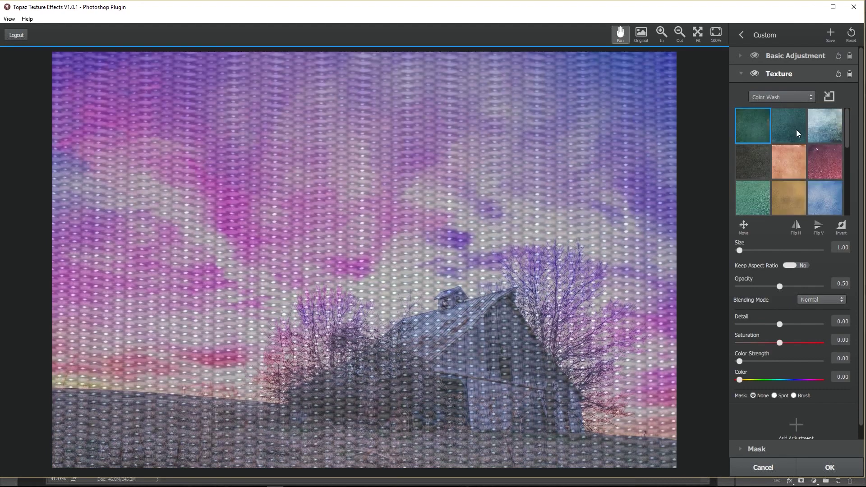
scroll(773, 133, "down", 1)
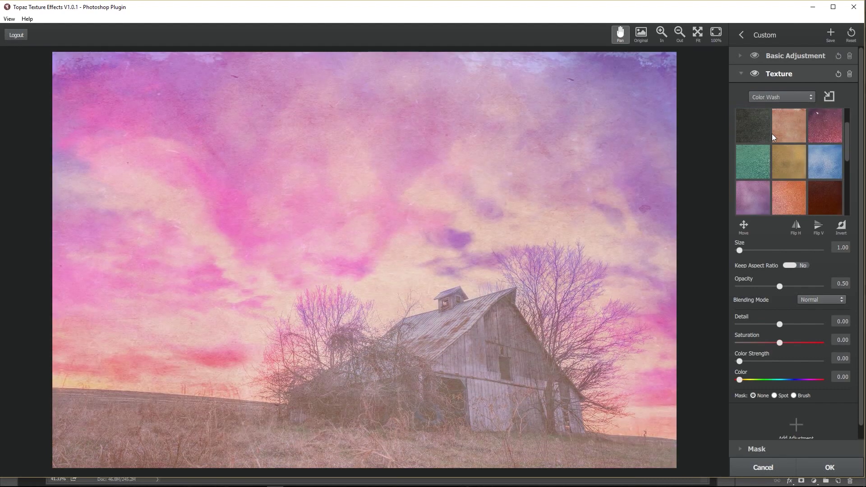
scroll(772, 133, "down", 1)
left_click(754, 180)
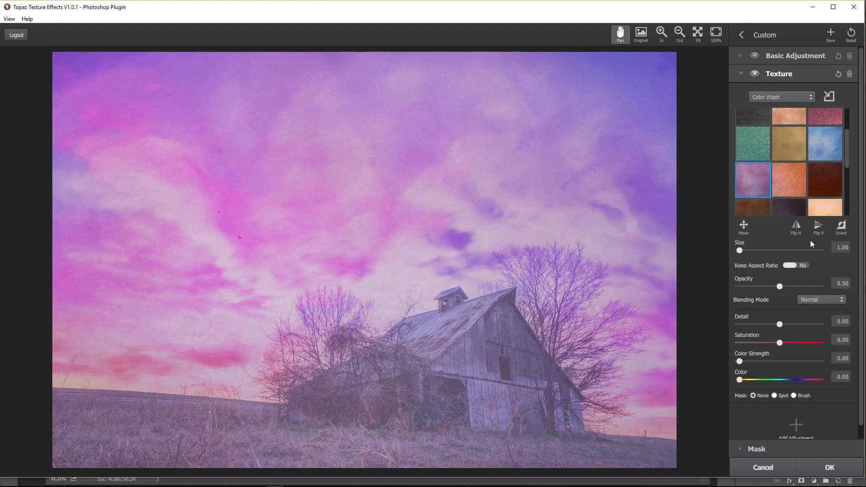
Step: Try the texture's size at 1.61 and undo it, test its opacity at 1.00, and set the opacity to 0.42
left_click_drag(765, 250, 819, 249)
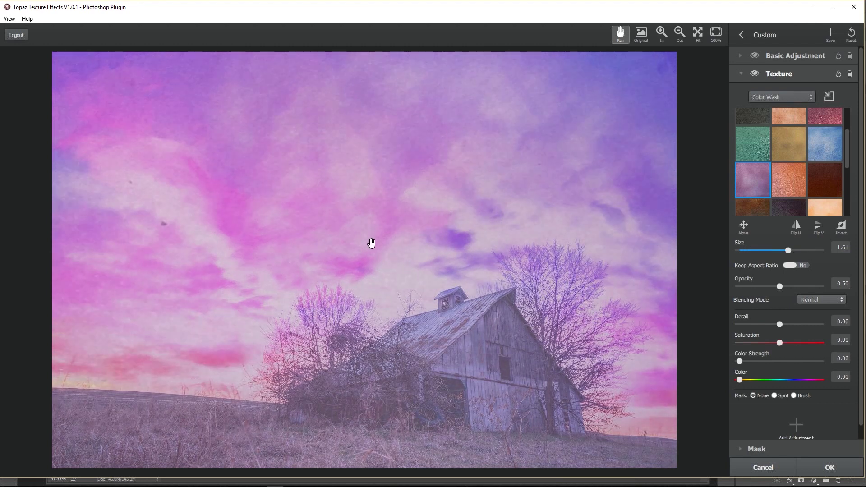
key("ctrl+z")
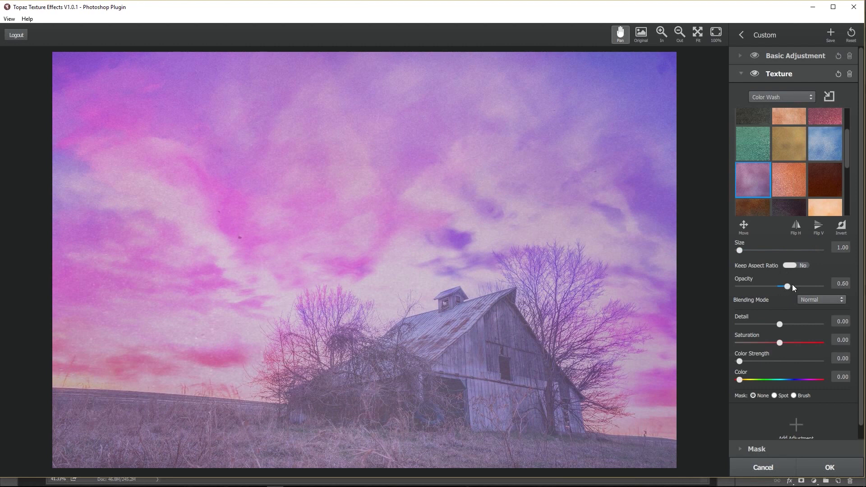
left_click_drag(792, 284, 817, 285)
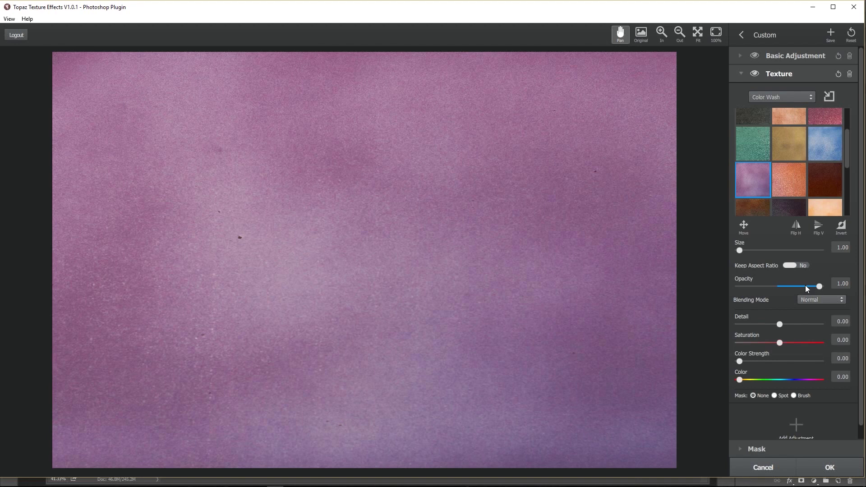
left_click(818, 188)
left_click_drag(803, 287, 771, 287)
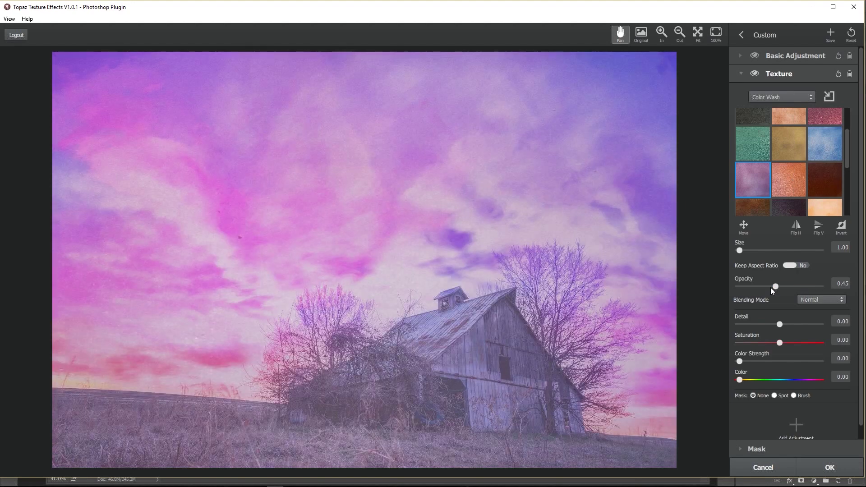
left_click_drag(770, 288, 835, 290)
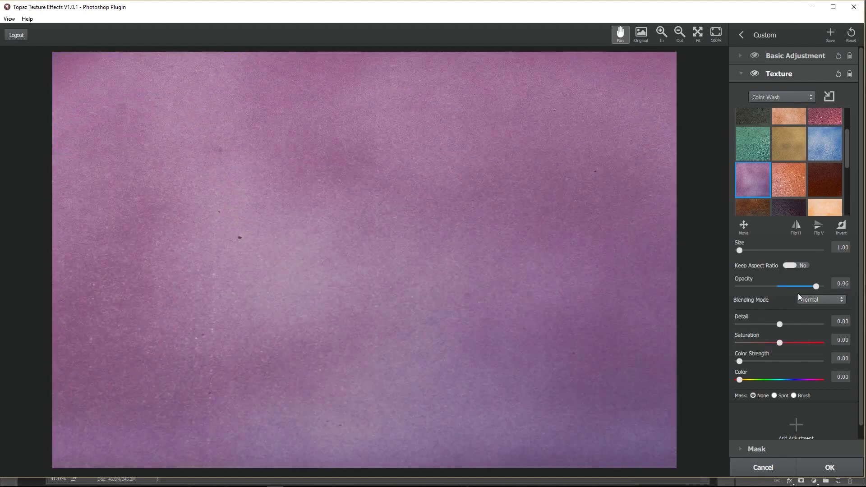
left_click(772, 293)
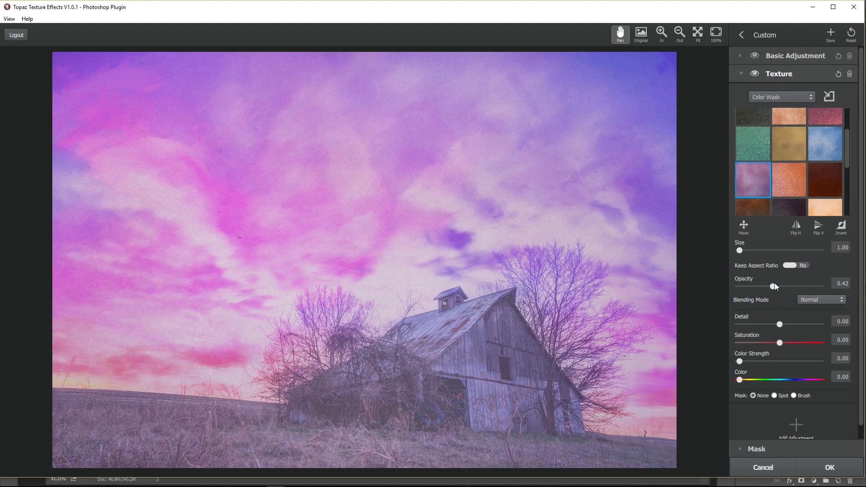
Step: Try the texture at opacity 1.00 with detail at 0.99 and -0.03 and saturation at 0.49 and -0.12
left_click(820, 286)
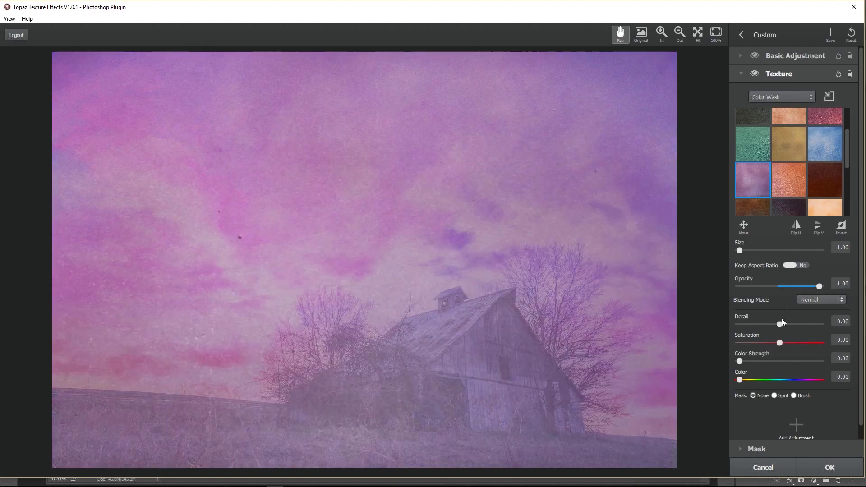
left_click(819, 324)
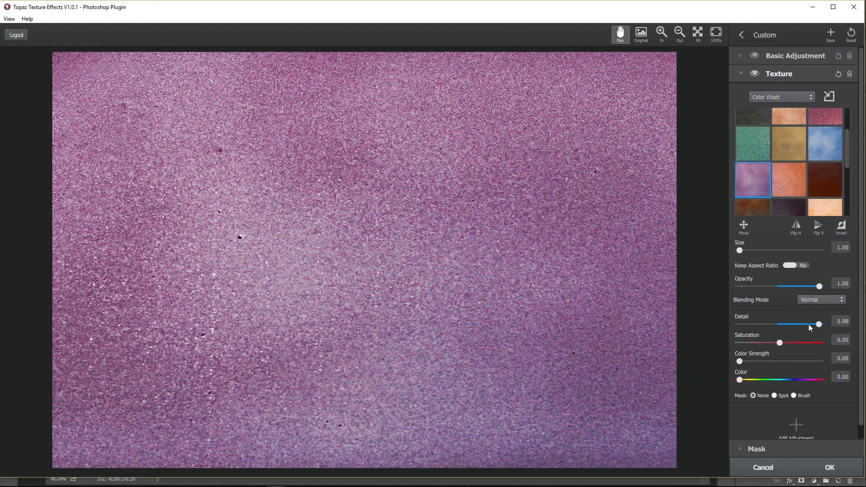
left_click_drag(809, 324, 775, 327)
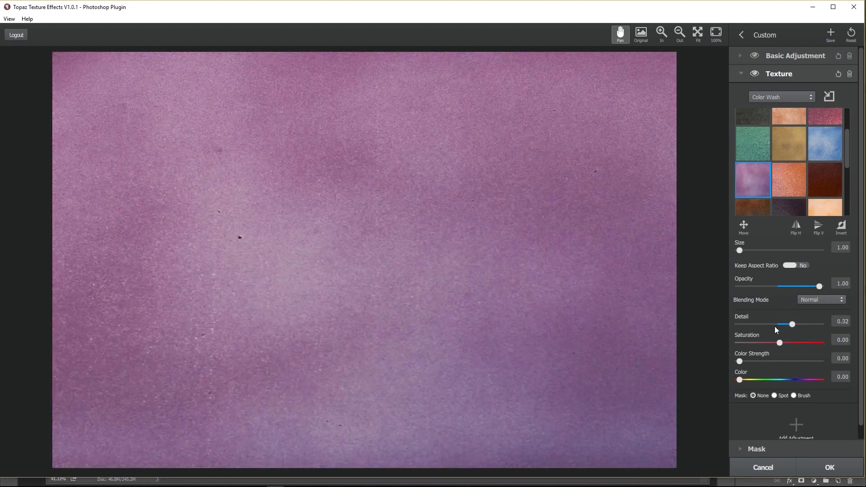
left_click_drag(780, 343, 818, 338)
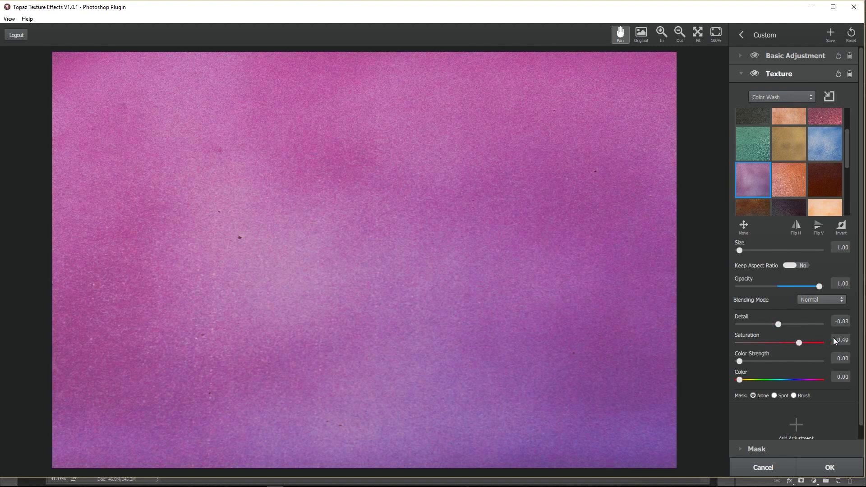
left_click_drag(799, 343, 775, 342)
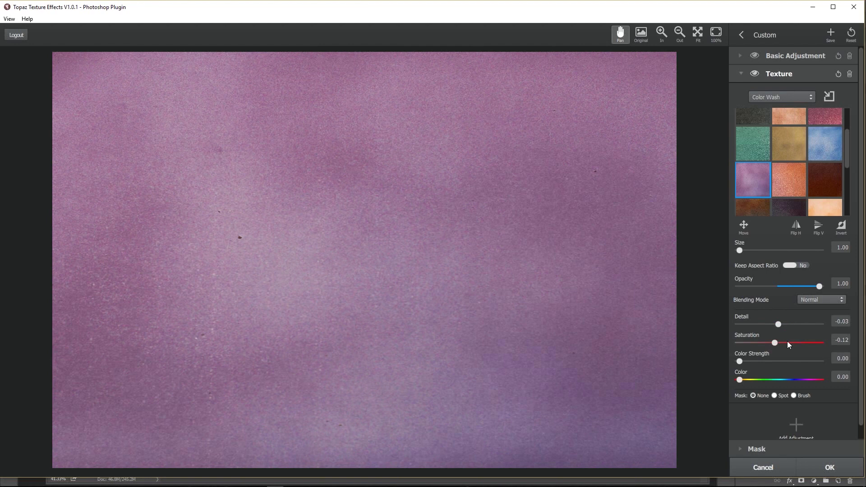
Step: Set the texture's opacity to 0.39, detail to -0.17, saturation to 0.19 and color strength to 0.60
left_click(826, 377)
left_click_drag(804, 290, 804, 290)
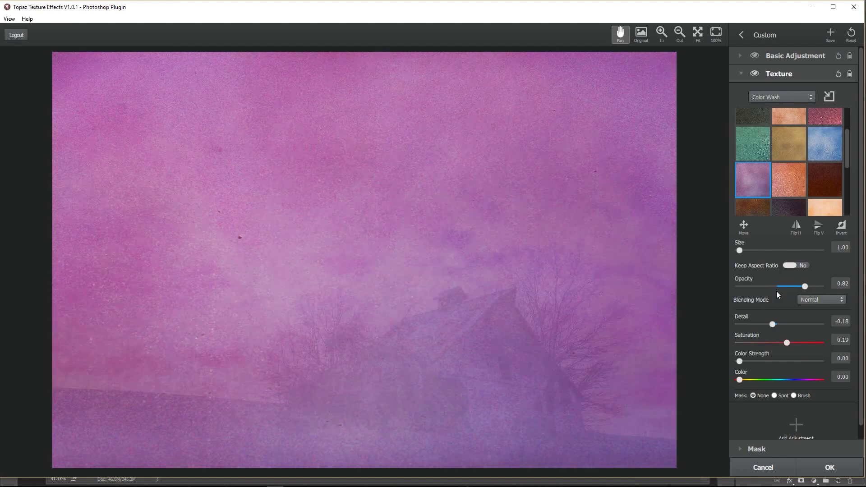
left_click(771, 287)
left_click_drag(739, 361, 748, 361)
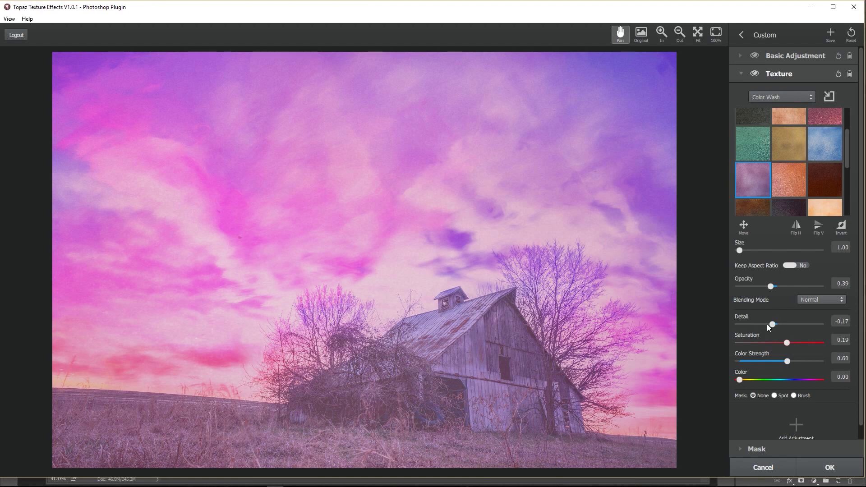
Step: Collapse the Texture settings and add a Dust/Scratches adjustment to the custom effect
left_click(779, 73)
left_click(796, 110)
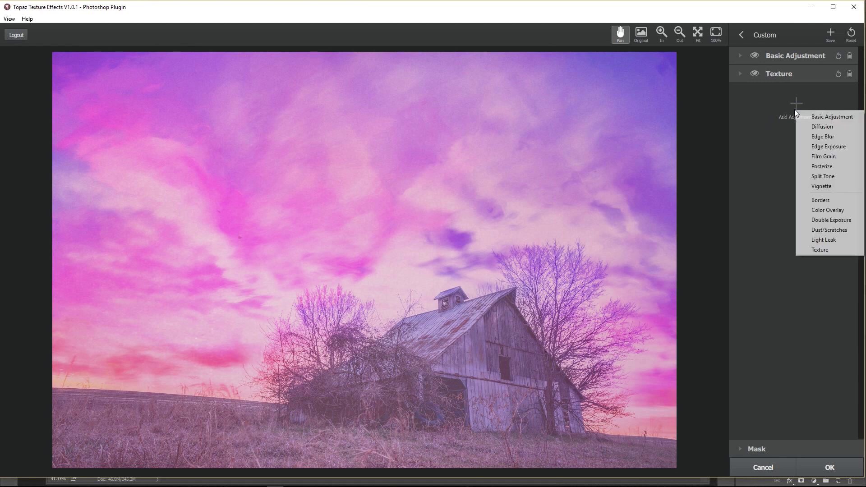
left_click(828, 230)
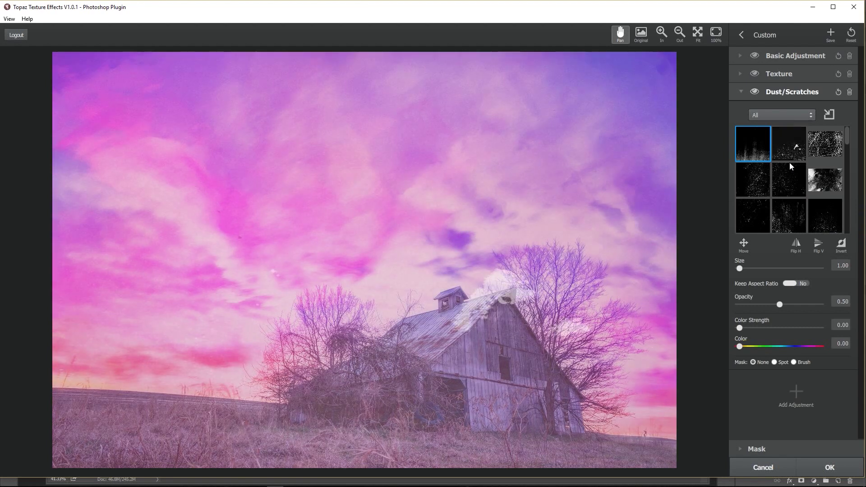
Step: Choose the dense, high-contrast white speckle pattern for the Dust/Scratches adjustment
scroll(787, 171, "down", 2)
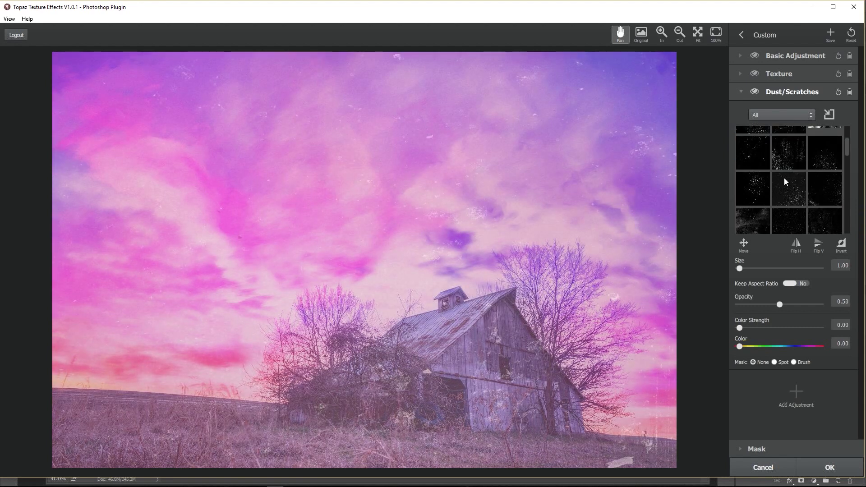
scroll(784, 178, "down", 1)
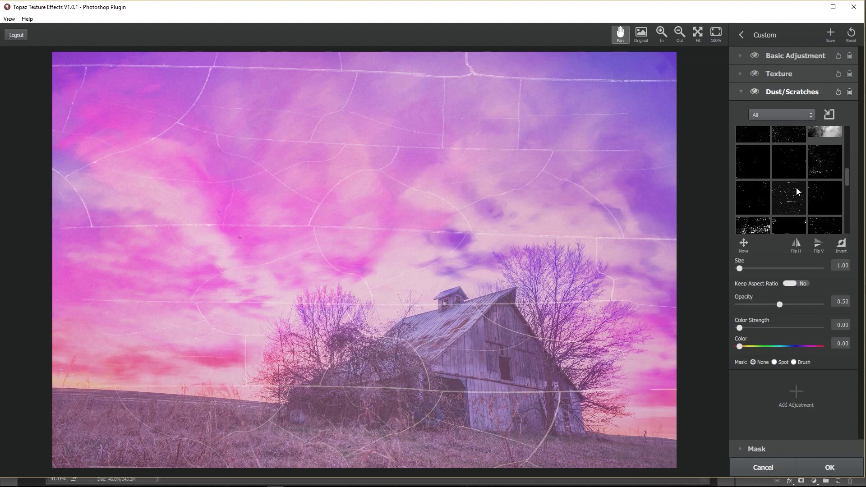
scroll(797, 187, "down", 1)
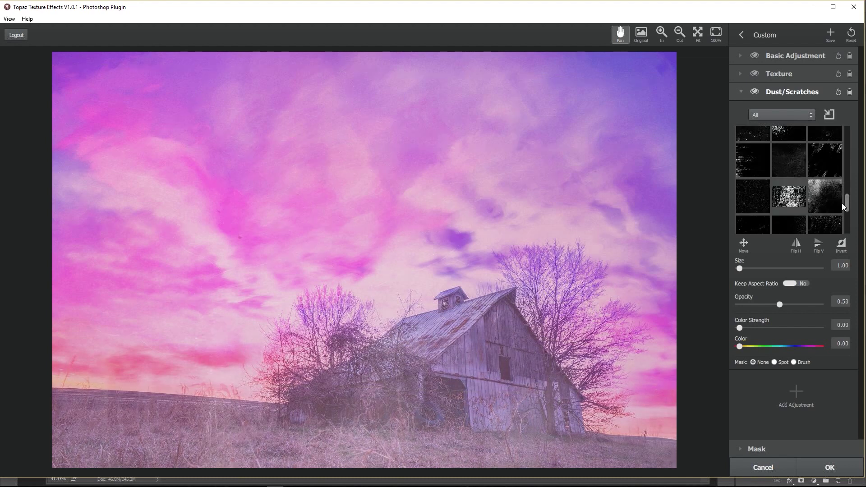
left_click(784, 203)
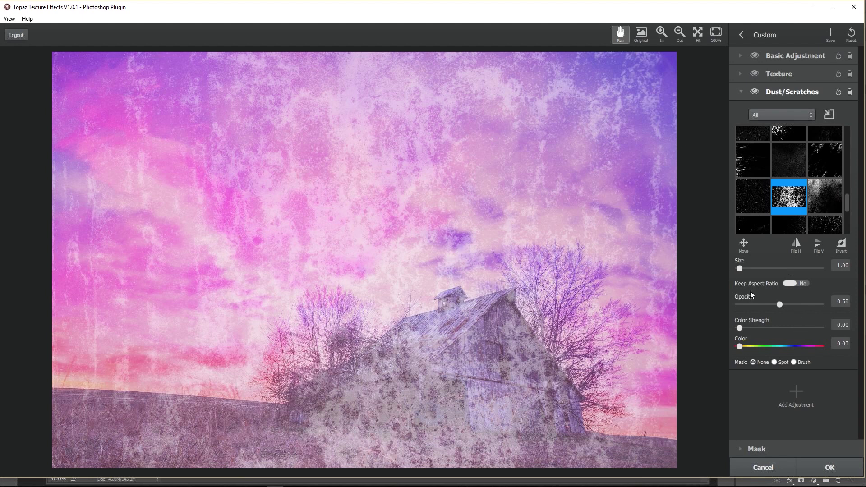
Step: Try the dust pattern's opacity at 0.73, 1.00 and 0.43, and lower it to 0.19
left_click(810, 305)
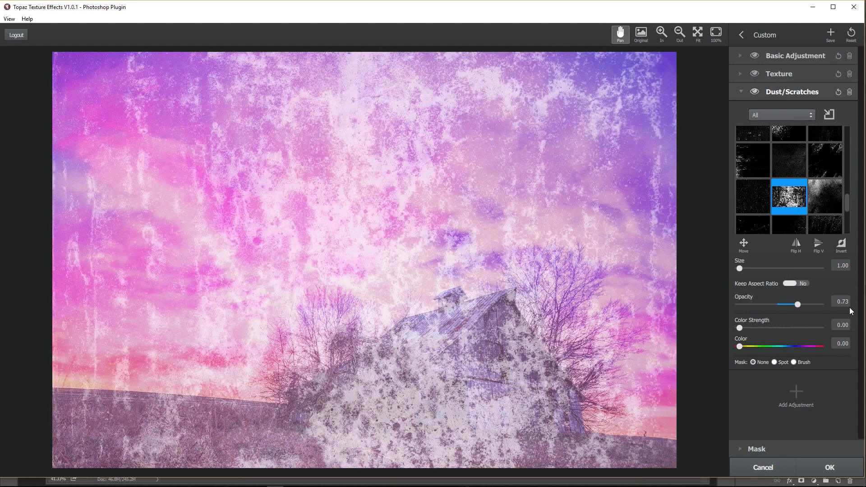
left_click(823, 305)
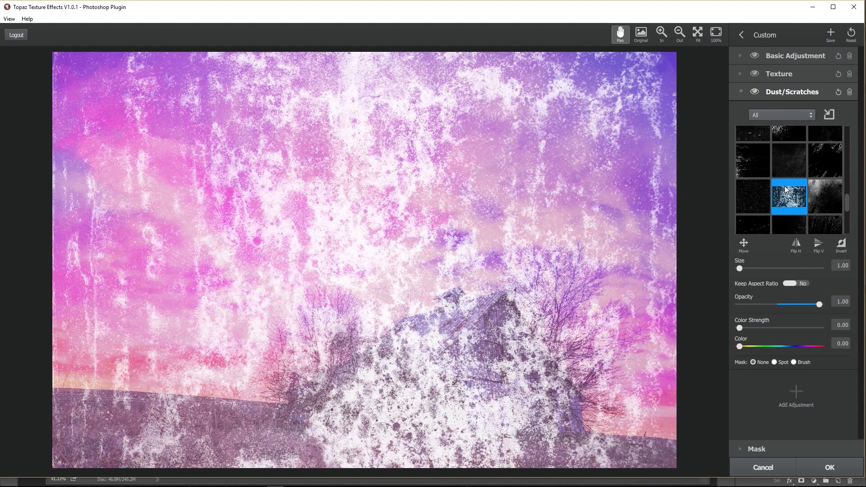
left_click(795, 304)
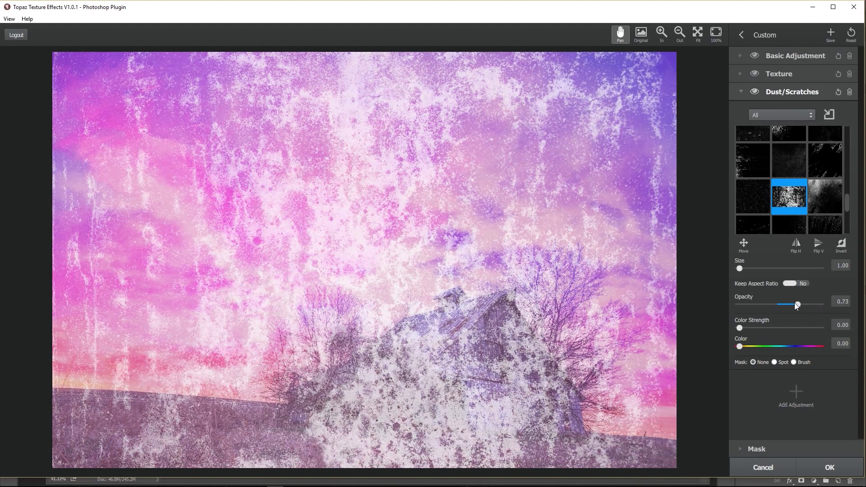
left_click(770, 306)
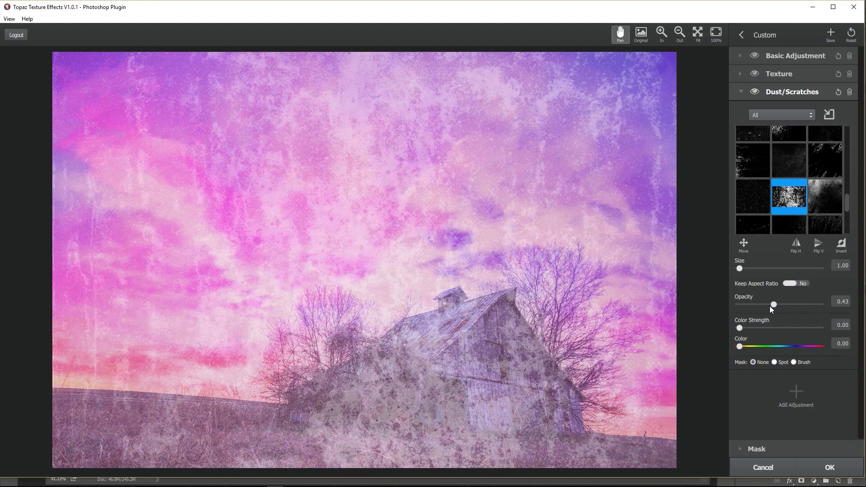
left_click(749, 307)
left_click(756, 307)
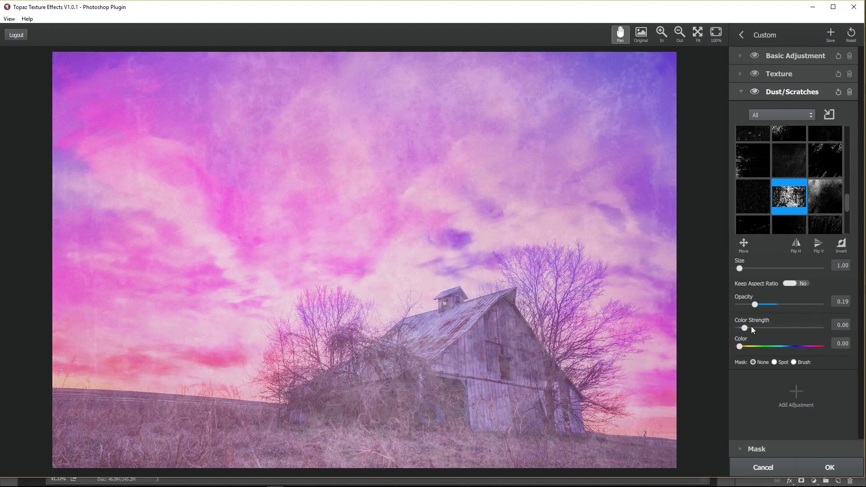
Step: Set the dust pattern's color strength to 0.63, test its opacity at 0.62 and 1.00, and set the opacity to 0.14
left_click(752, 327)
left_click_drag(770, 326, 793, 317)
double_click(794, 318)
left_click(789, 306)
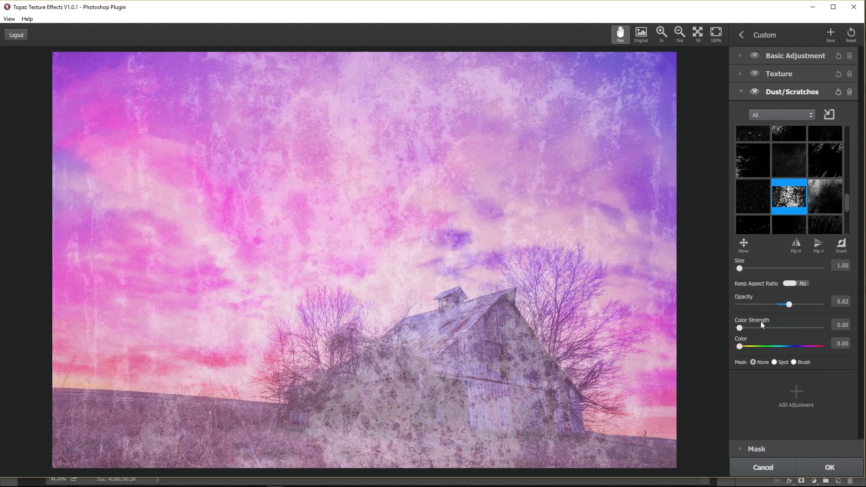
left_click(789, 328)
left_click(819, 304)
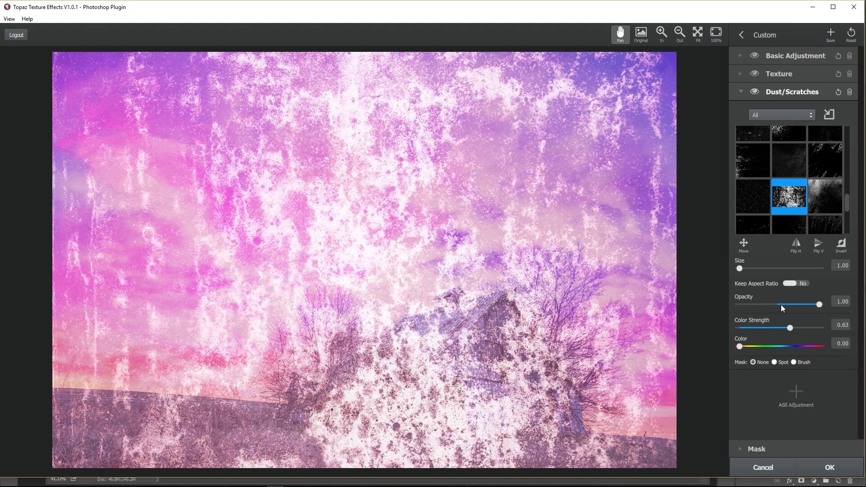
left_click_drag(781, 304, 750, 305)
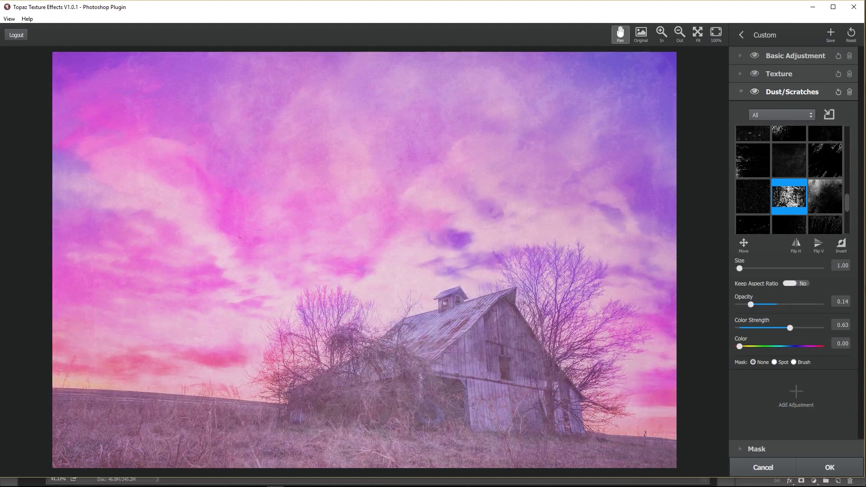
Step: Collapse the Dust/Scratches settings and add a Borders adjustment to the custom effect
left_click(749, 94)
left_click(796, 124)
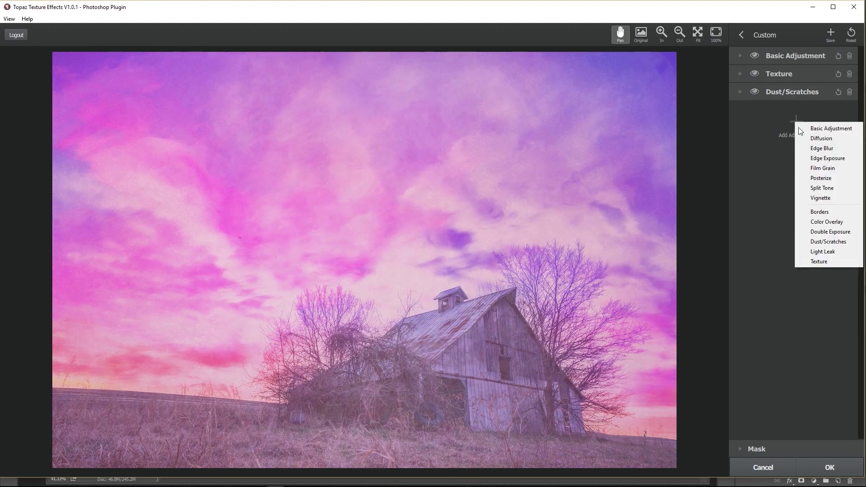
left_click(818, 212)
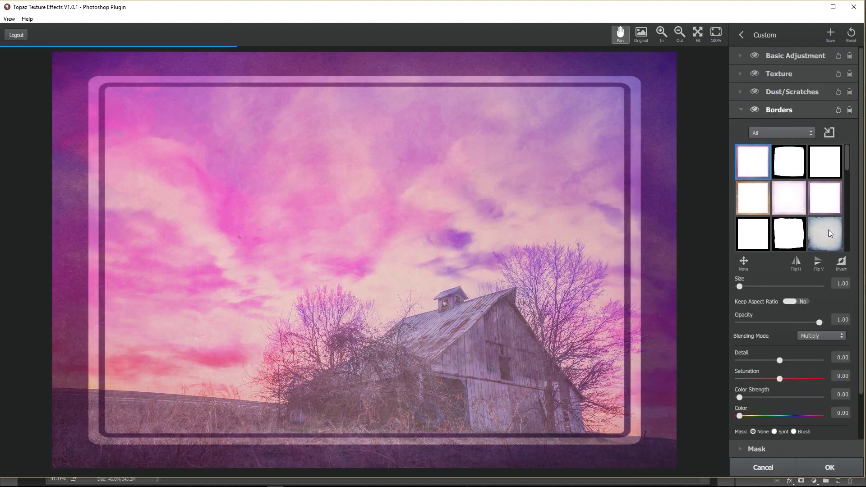
Step: Choose the soft blue-grey worn border, invert it, and set its blending mode to Screen
left_click(828, 230)
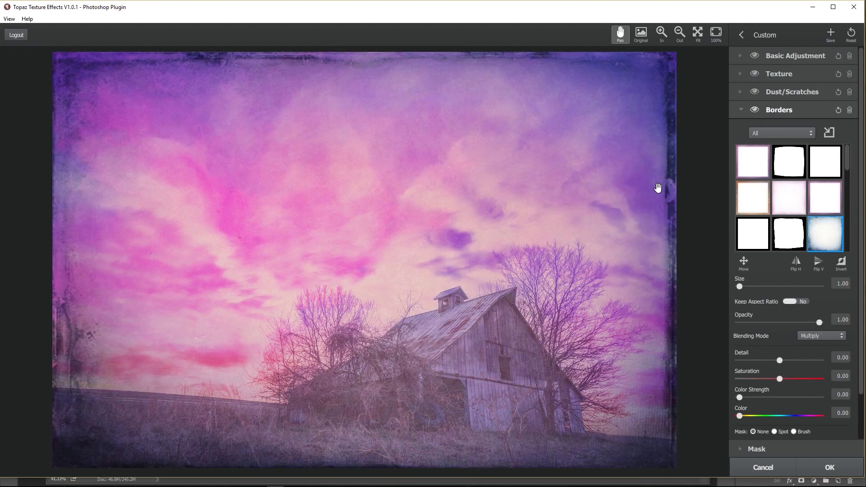
left_click(842, 264)
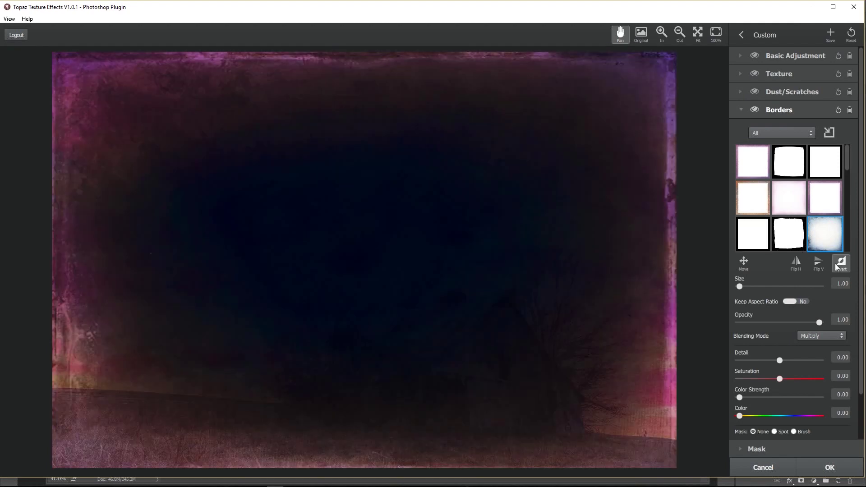
left_click(810, 336)
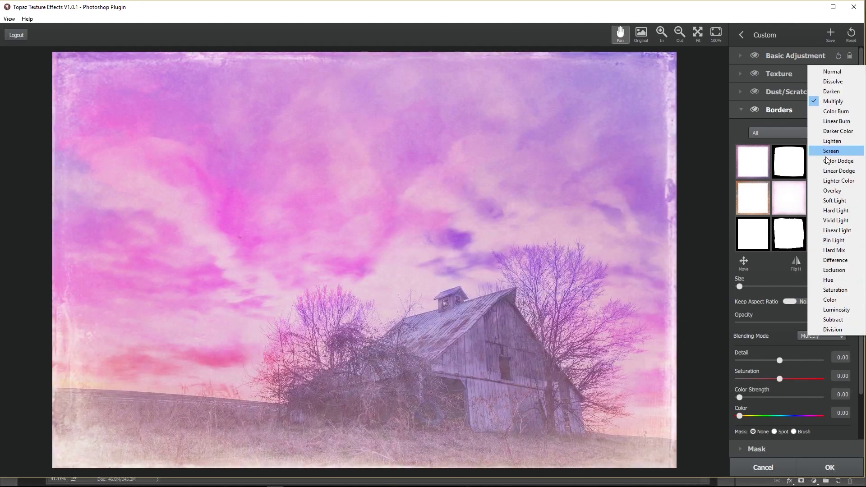
left_click(831, 152)
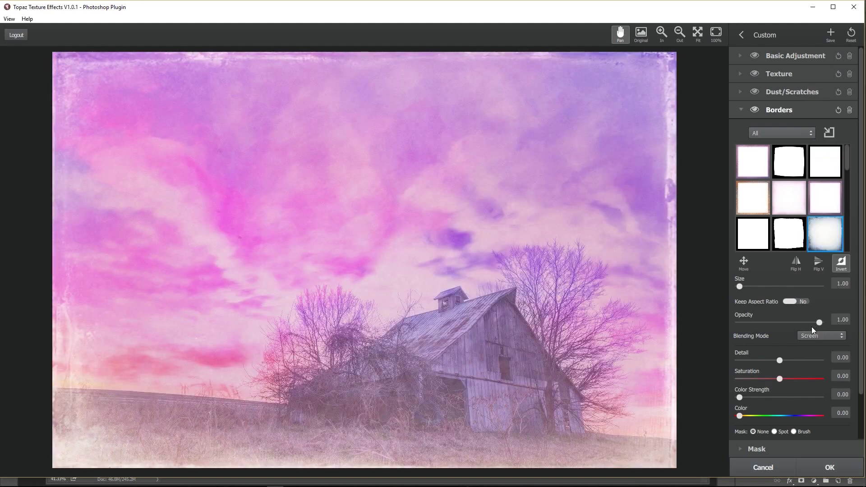
Step: Try the border in Normal blending, turn off its inversion, and switch its blending mode to Multiply
left_click(814, 336)
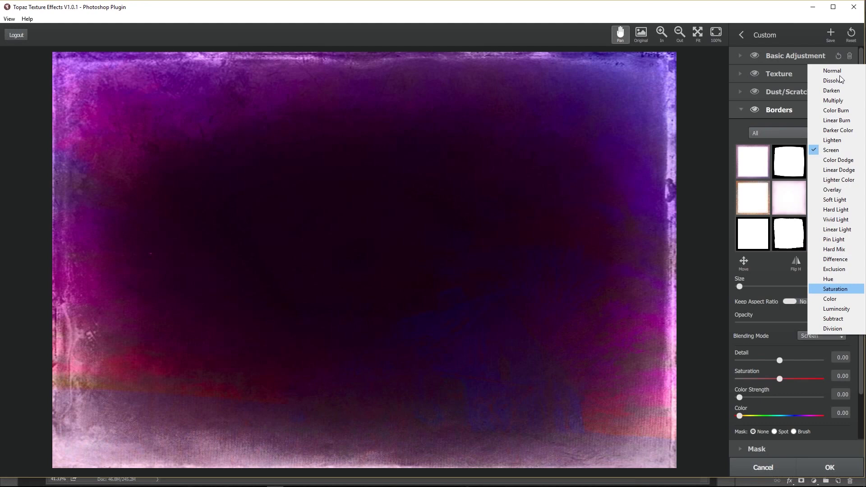
left_click(832, 70)
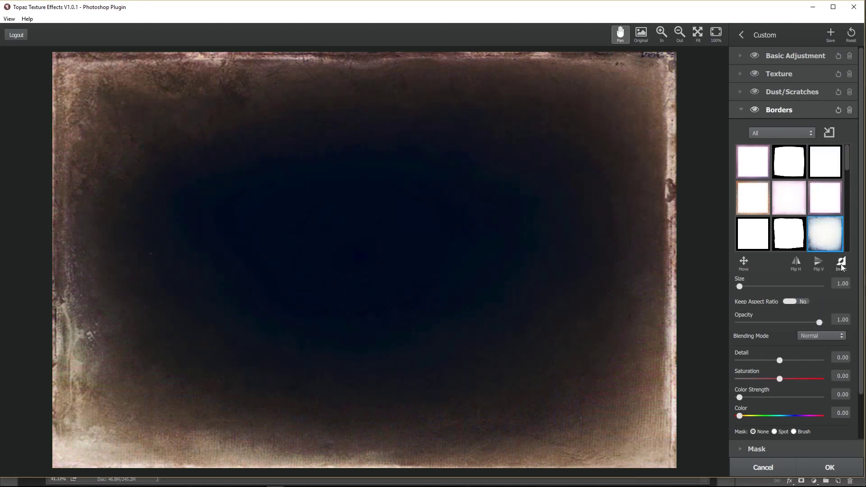
left_click(842, 265)
left_click(821, 336)
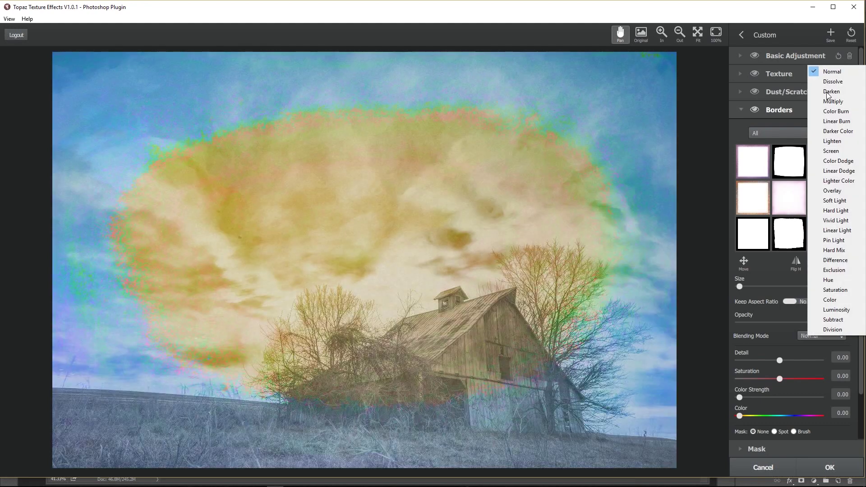
left_click(833, 101)
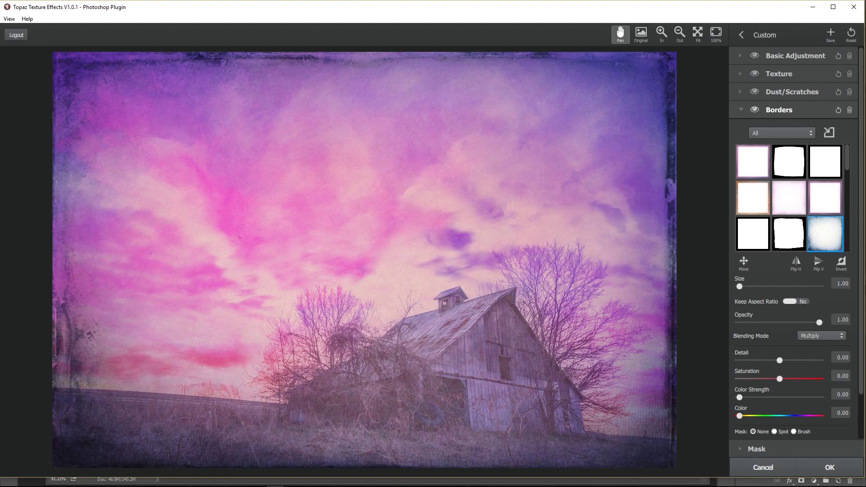
Step: Invert the border again, set its blending mode to Screen, and collapse the Borders settings
left_click(840, 266)
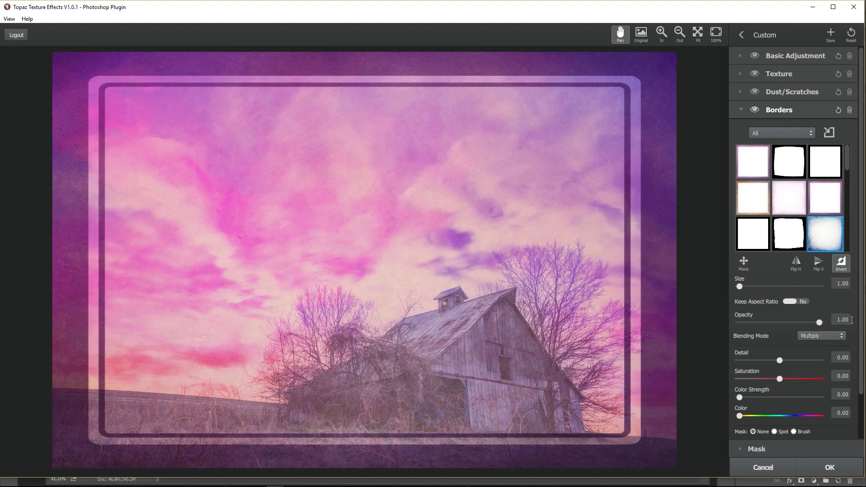
left_click(821, 337)
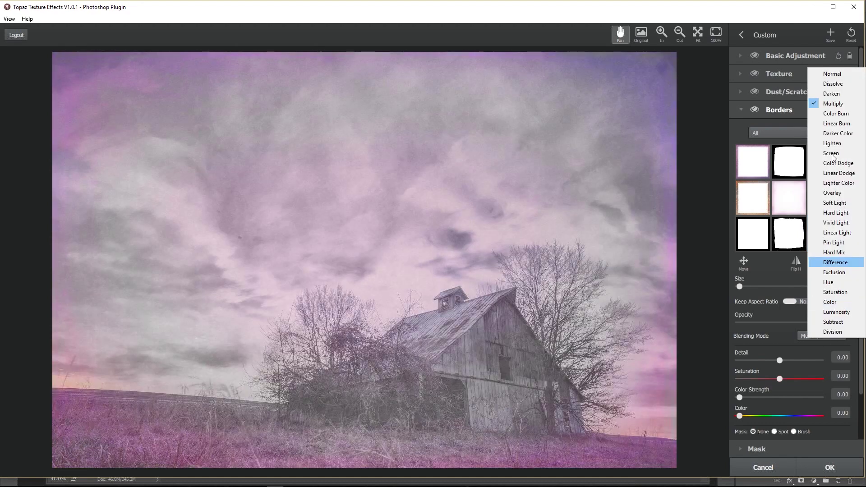
key("Return")
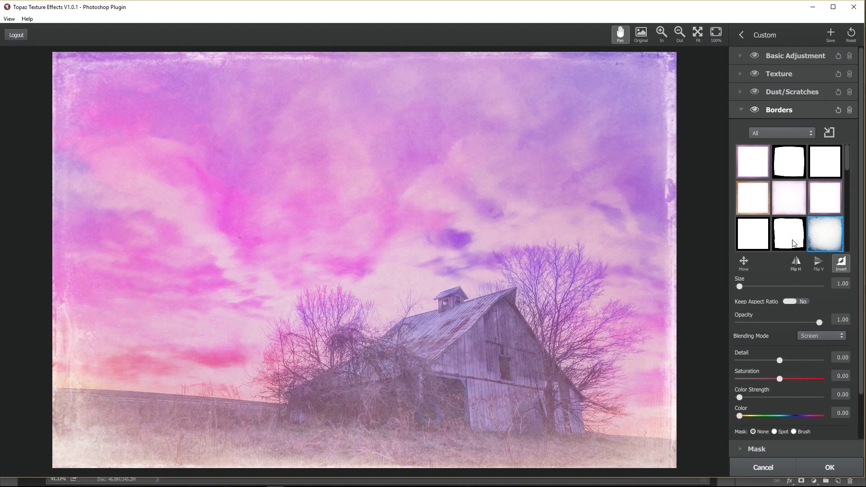
left_click(740, 109)
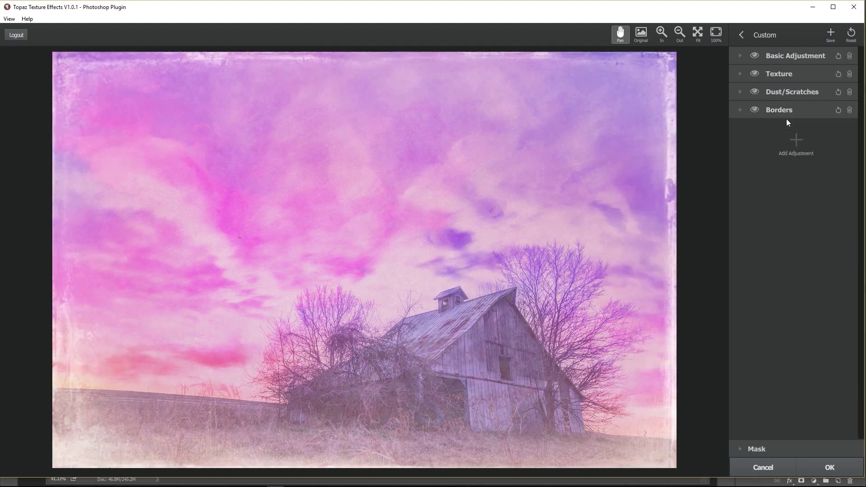
Step: Add a Color Overlay adjustment to the custom effect and choose a dark orange-brown as its colour
left_click(793, 136)
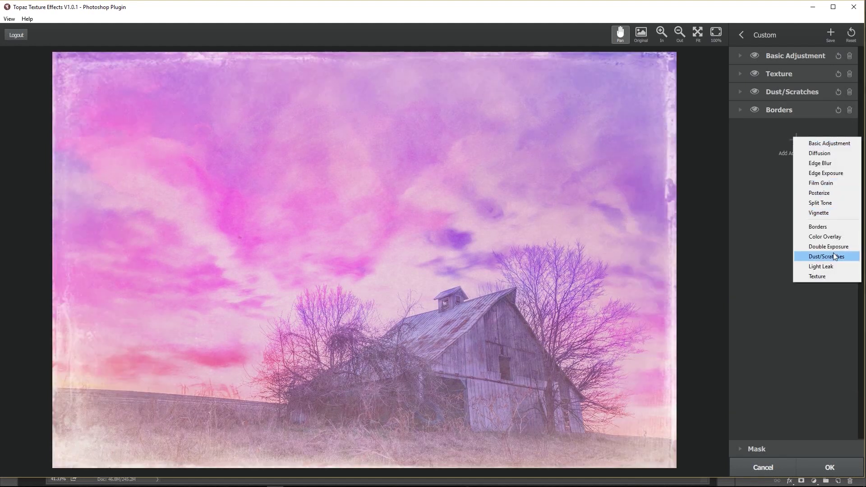
left_click(824, 236)
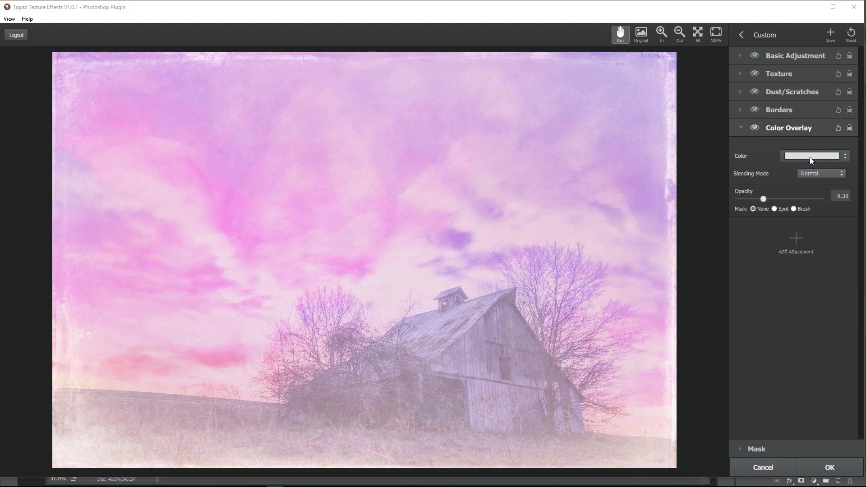
left_click(810, 157)
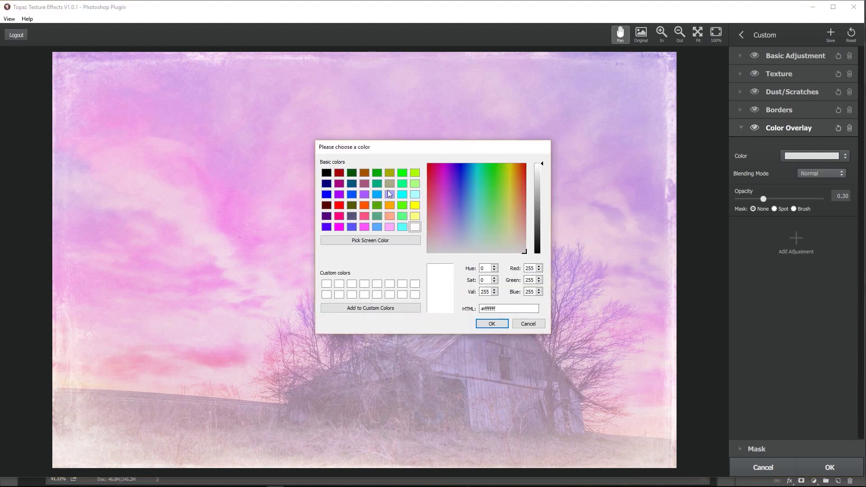
left_click(326, 205)
left_click(388, 184)
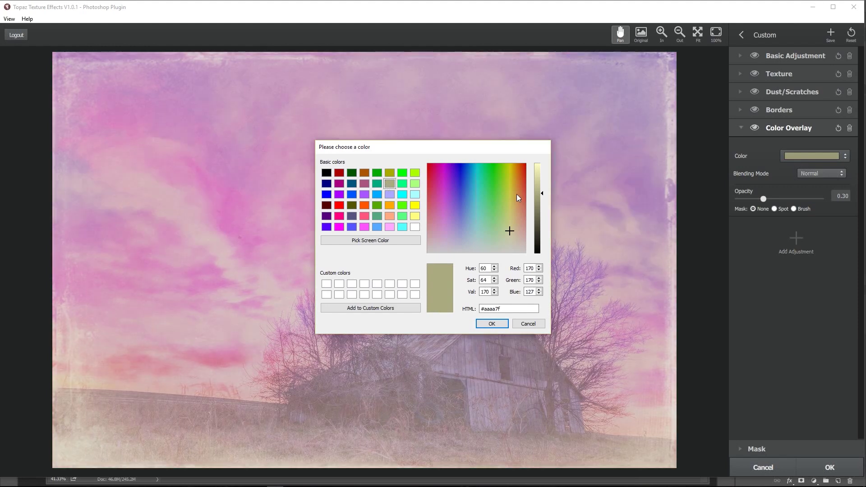
left_click(516, 194)
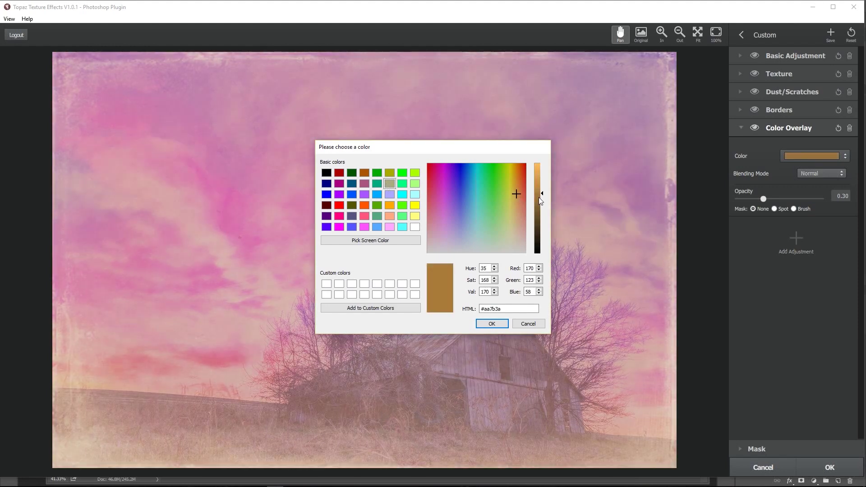
left_click(540, 205)
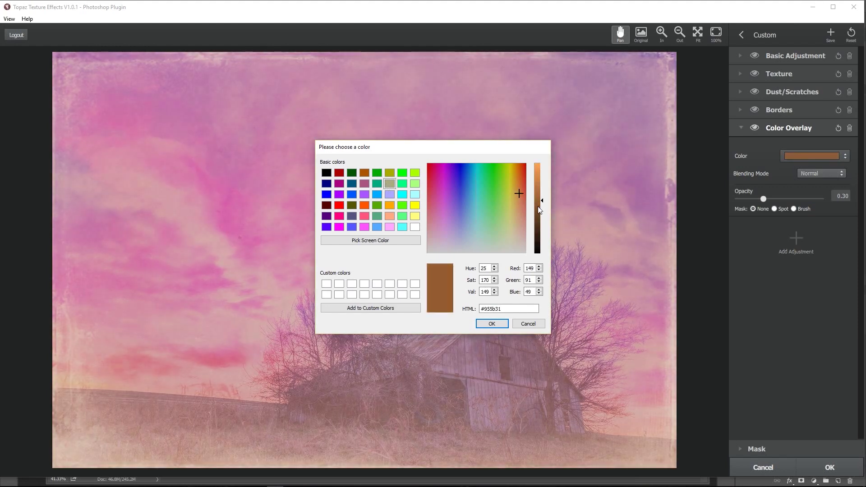
left_click(492, 324)
Step: Set the overlay's blending mode to Color, try opacity 1.00, reduce it to a light tint, and collapse the settings
left_click(807, 173)
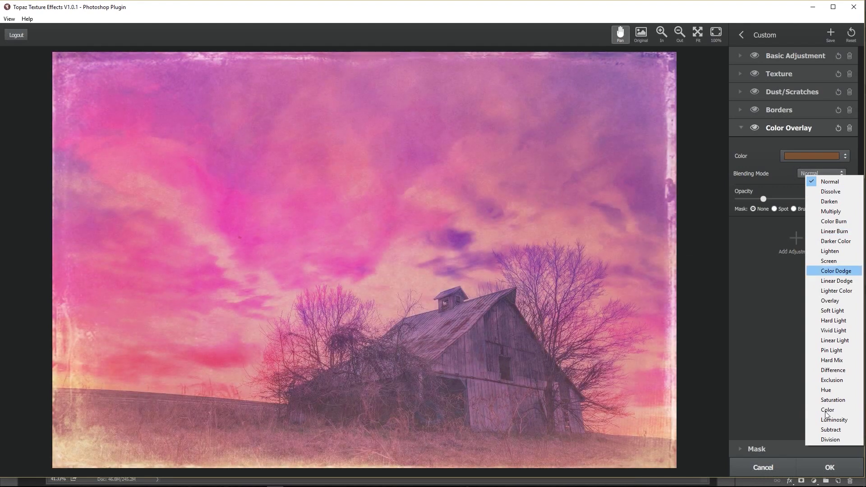
left_click(827, 410)
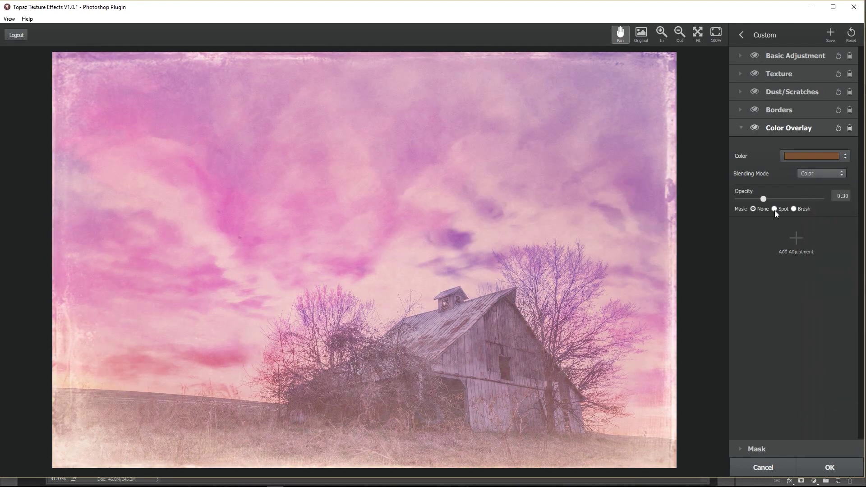
left_click(824, 199)
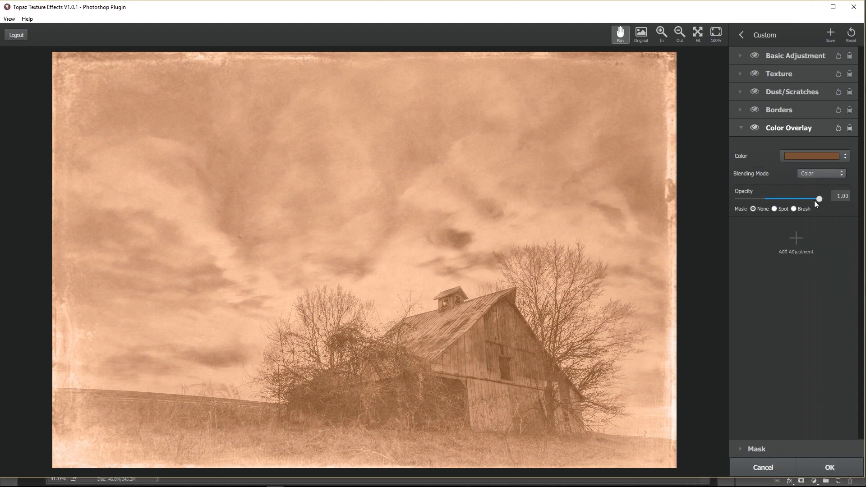
left_click_drag(805, 201, 768, 204)
left_click(739, 127)
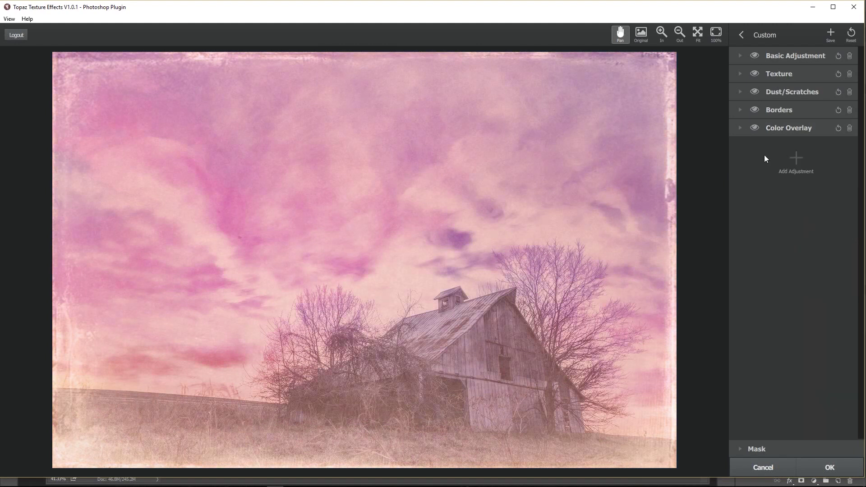
Step: Add a second Basic Adjustment below the Color Overlay, set its Shadow to -1.00, and collapse it
left_click(799, 158)
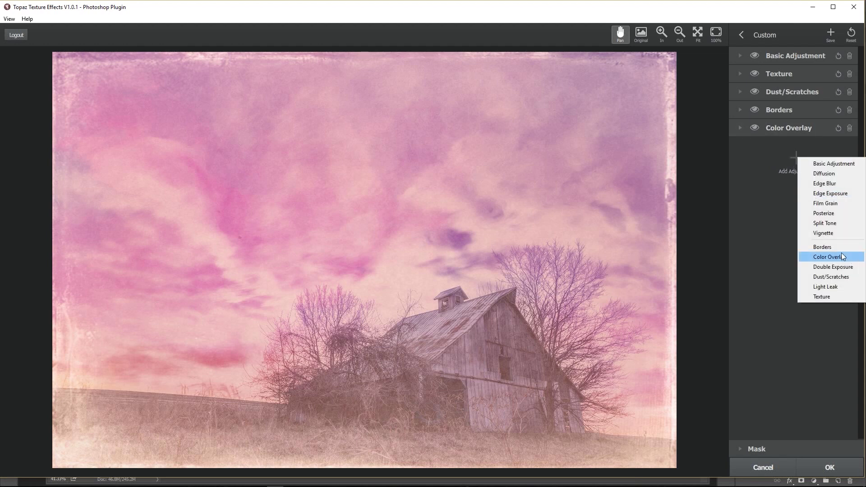
left_click(834, 163)
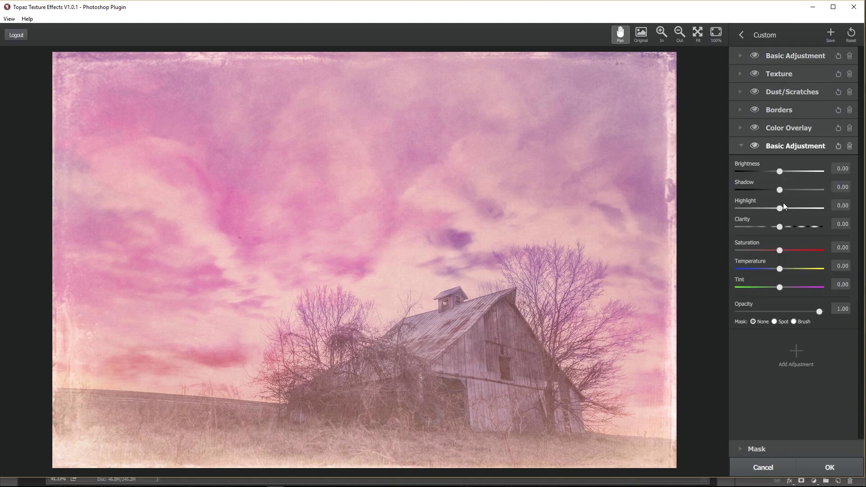
left_click(755, 190)
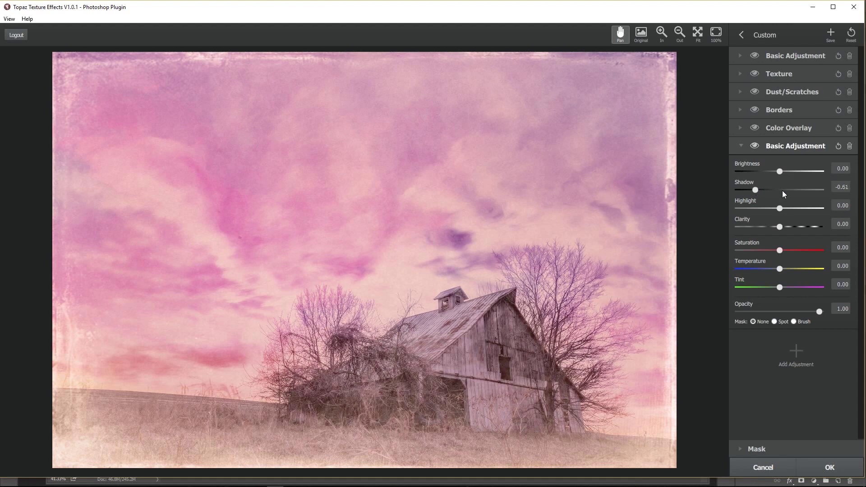
left_click(782, 190)
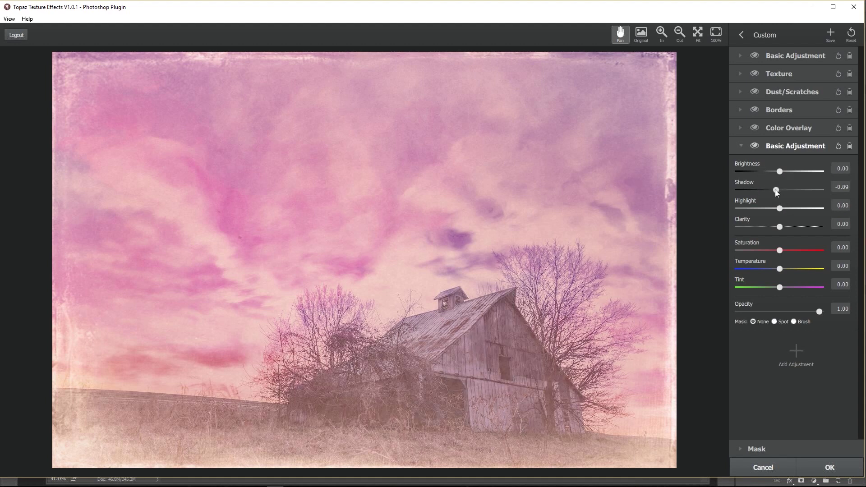
left_click(772, 190)
left_click(740, 190)
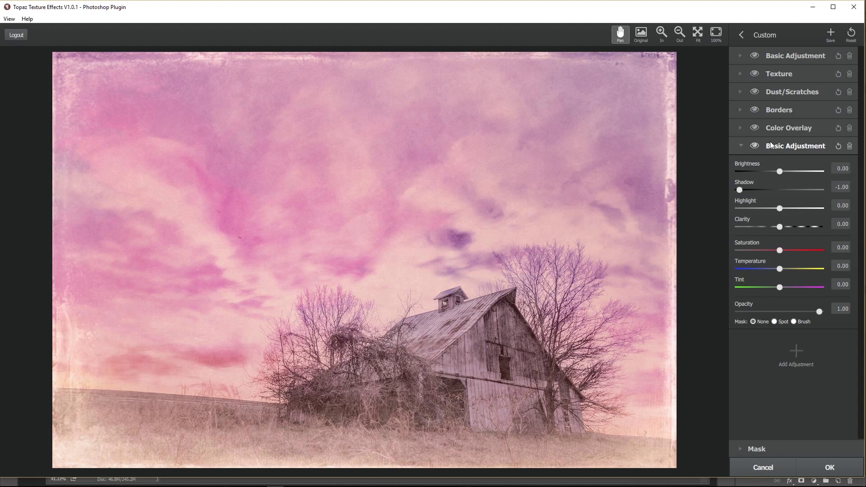
left_click(742, 144)
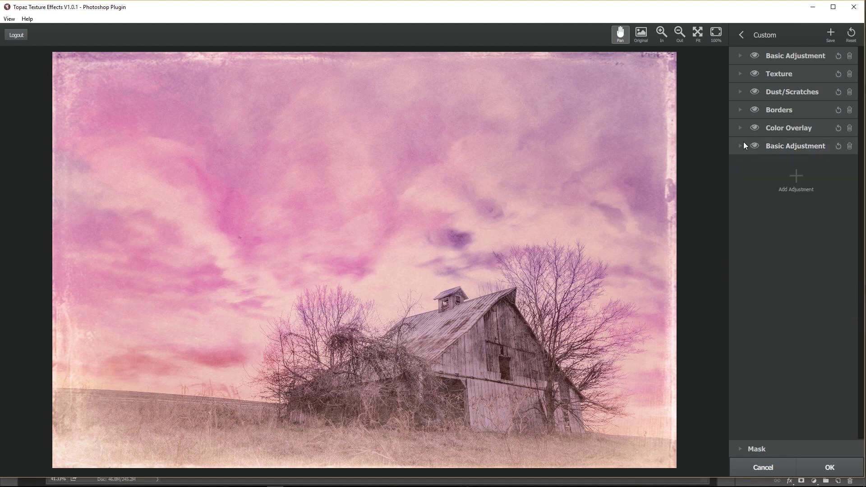
Step: Raise the first Basic Adjustment's Clarity to 0.63, collapse it, and apply the custom effect to the photo
left_click(739, 55)
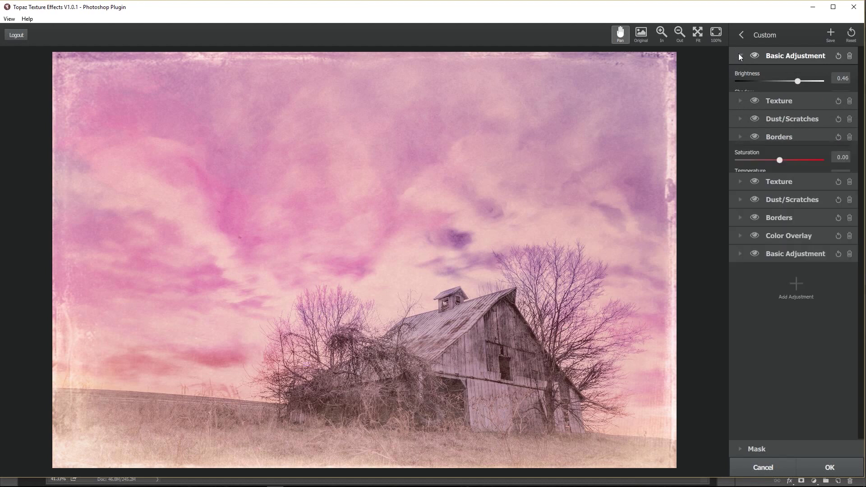
left_click_drag(779, 136, 808, 137)
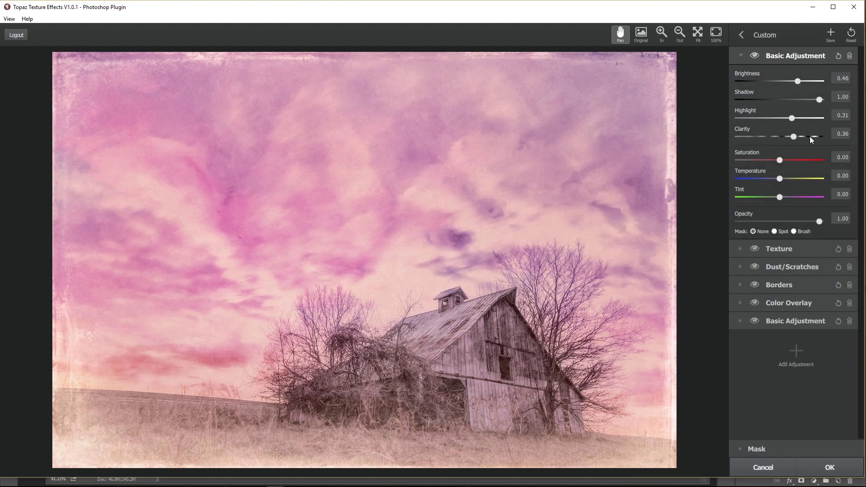
left_click_drag(810, 136, 805, 140)
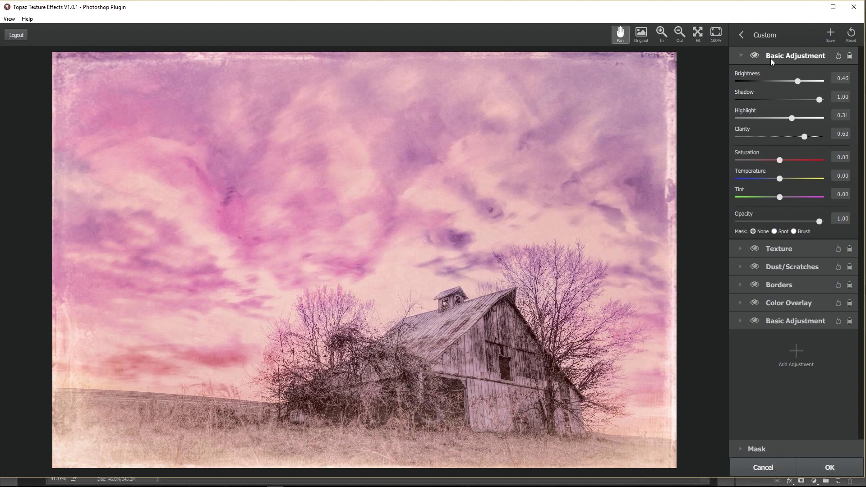
left_click(738, 55)
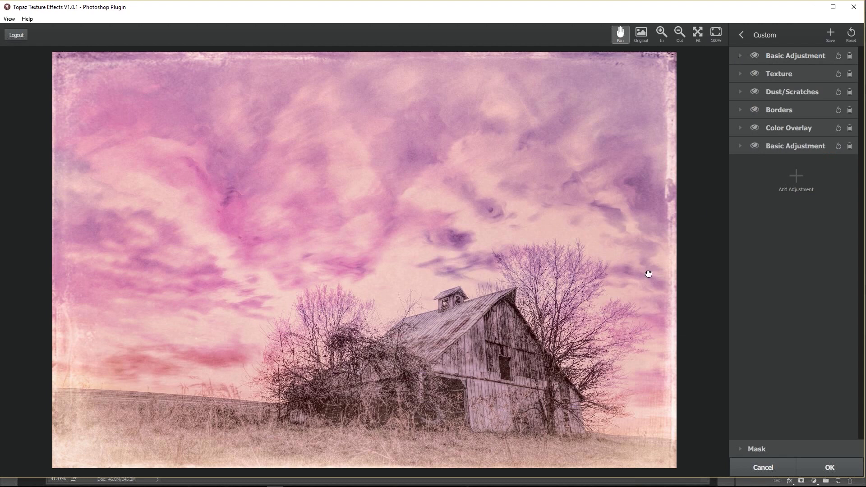
left_click(648, 274)
left_click(821, 468)
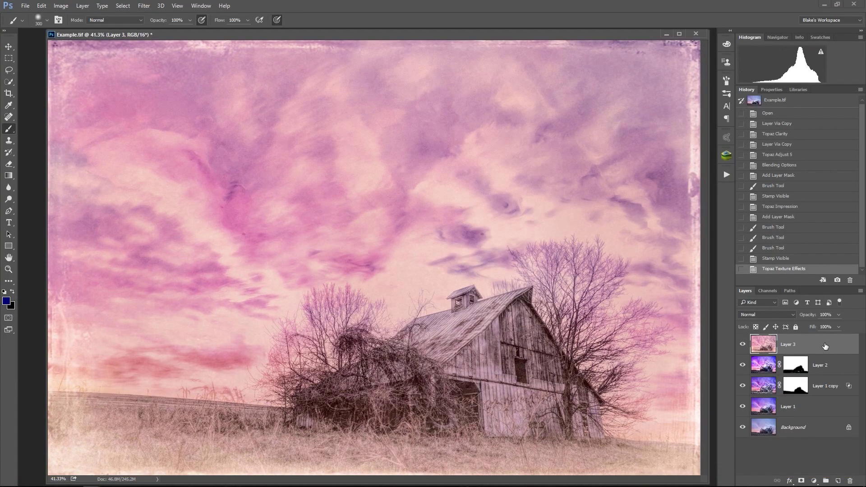
Step: Open Layer 3's blending options and split the Underlying Layer's Blend If shadow range to 16 / 105
double_click(830, 344)
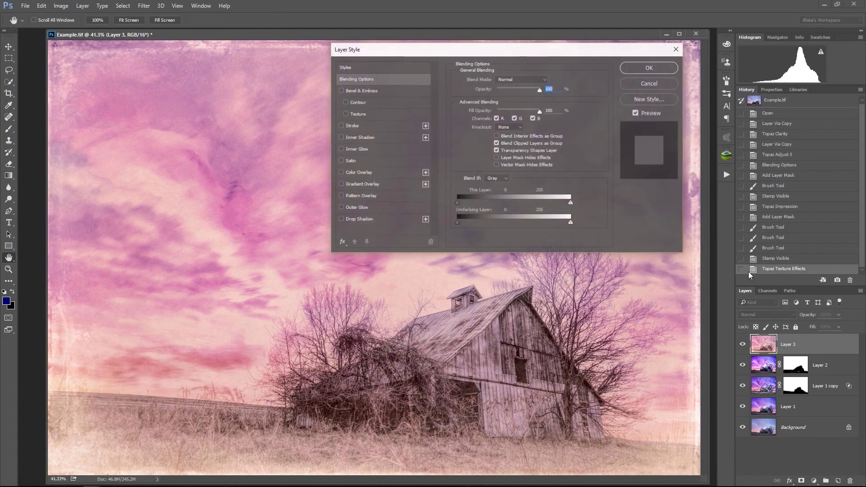
mouse_move(456, 223)
left_mouse_down()
mouse_move(497, 223)
mouse_move(456, 220)
left_mouse_up()
key("alt")
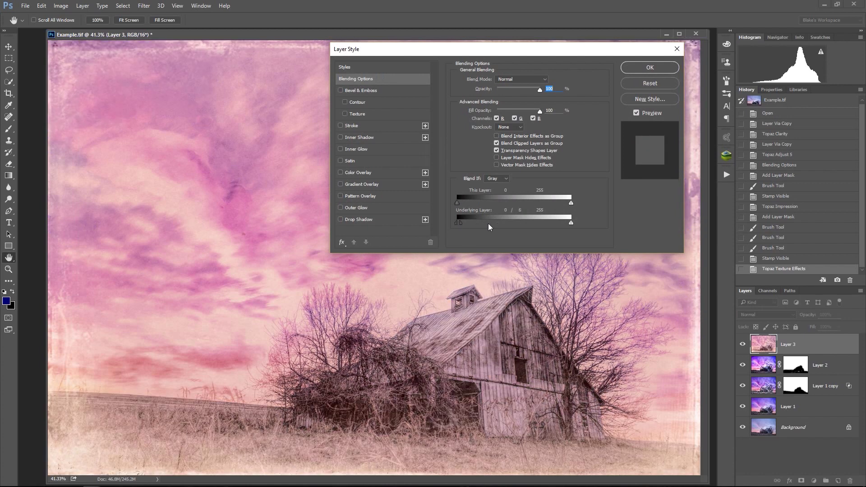
left_click_drag(488, 223, 505, 225)
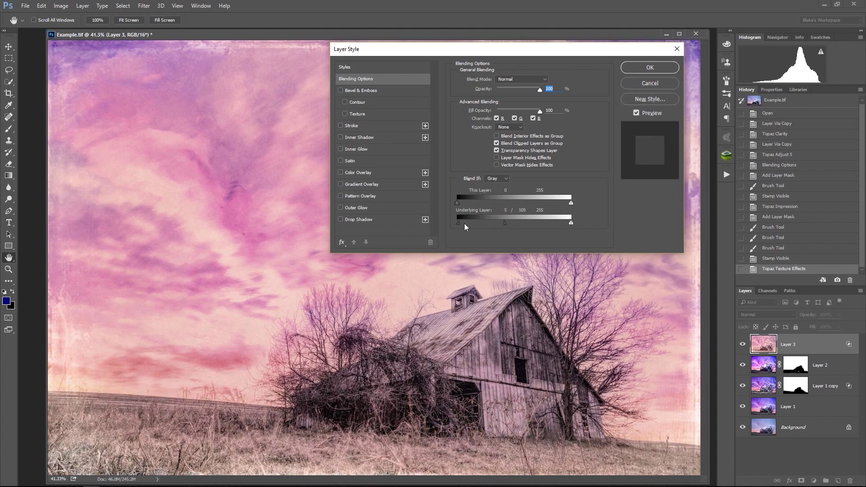
left_click_drag(464, 223, 469, 223)
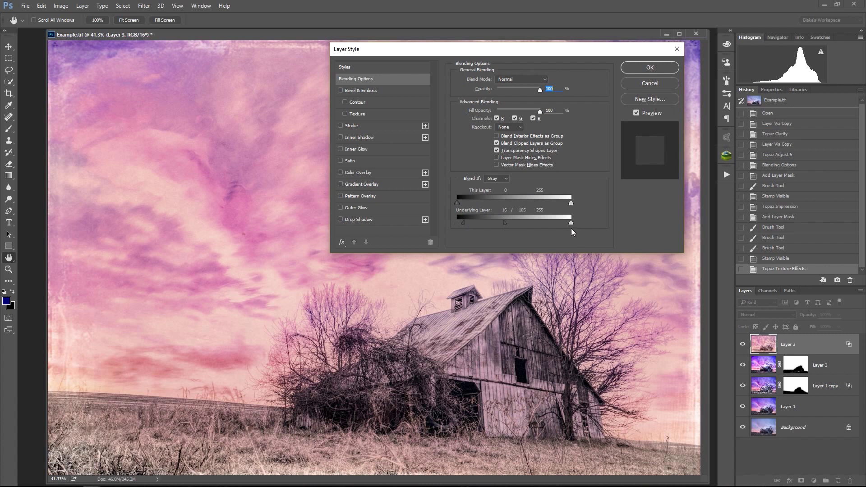
Step: Split the Underlying Layer's Blend If highlight range to 176 / 255 and apply the blending options to Layer 3
left_click_drag(571, 223, 568, 222)
key("ctrl+z")
left_click_drag(570, 222, 559, 223)
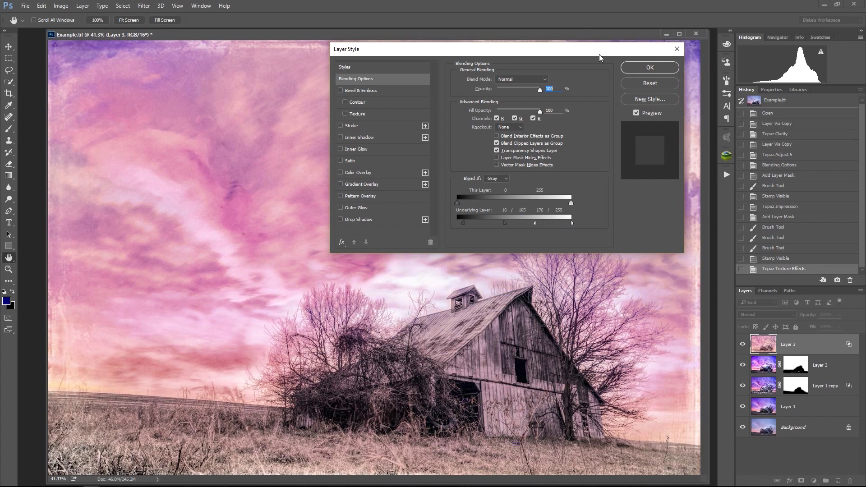
key("Return")
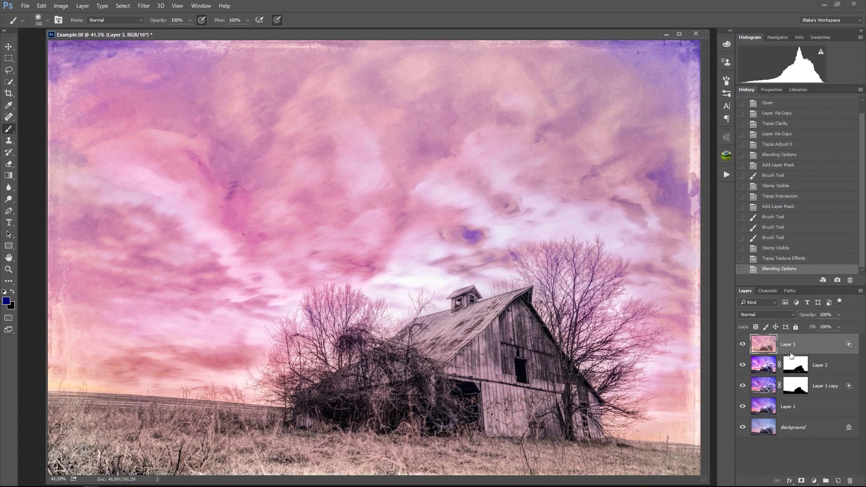
Step: Add a Gradient Map adjustment layer above Layer 3 using the Black, White gradient and lower its opacity to 27%
left_click(814, 480)
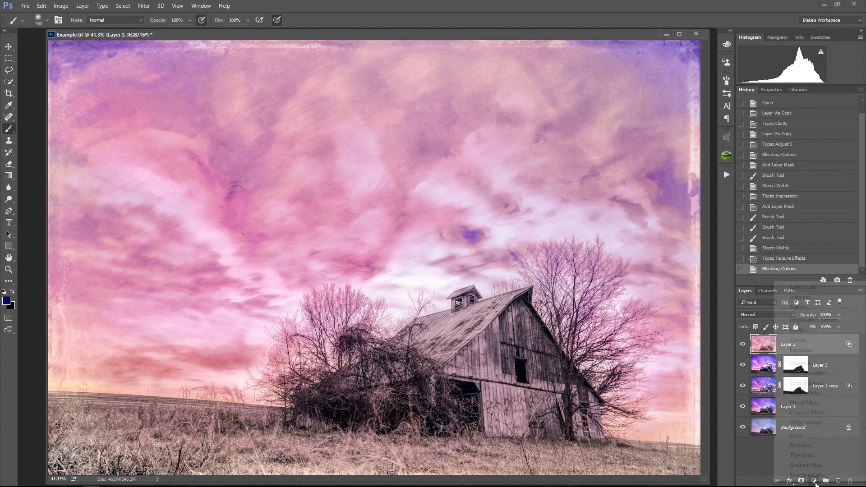
left_click(808, 465)
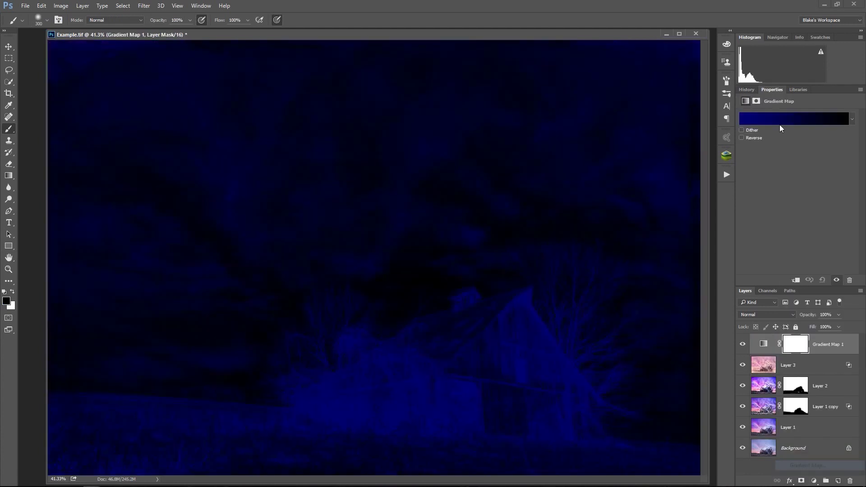
left_click(793, 118)
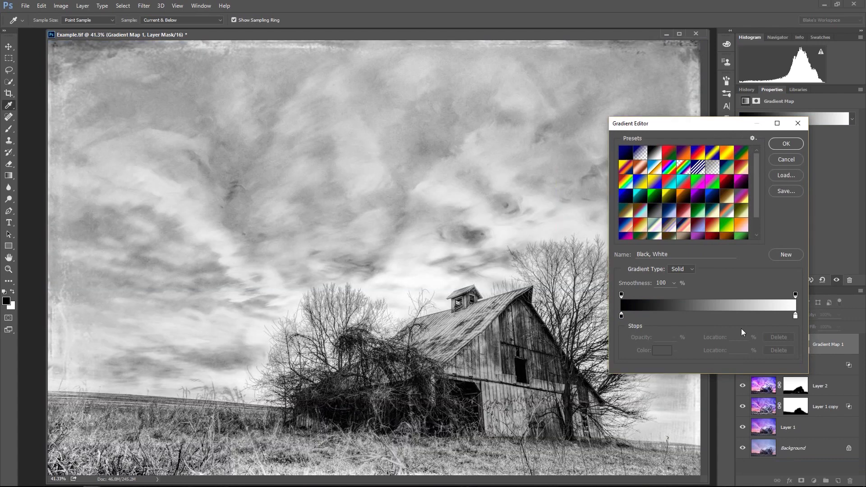
key("Return")
key("b")
left_click(838, 315)
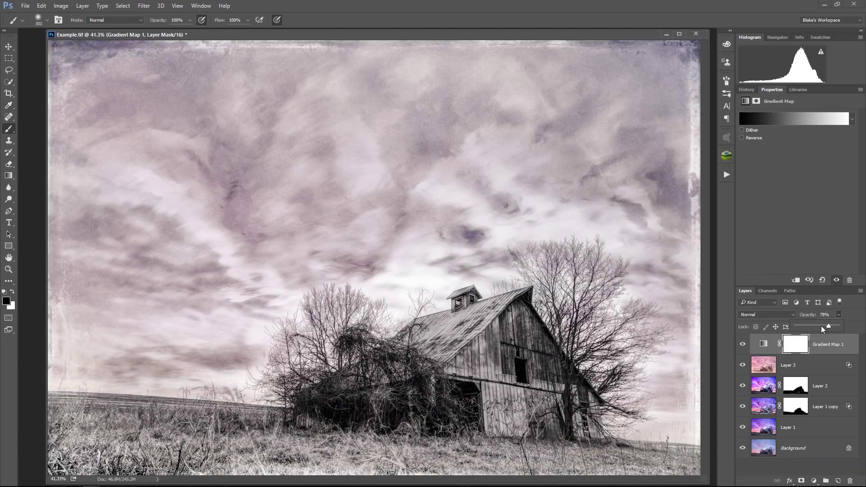
left_click_drag(820, 327, 808, 326)
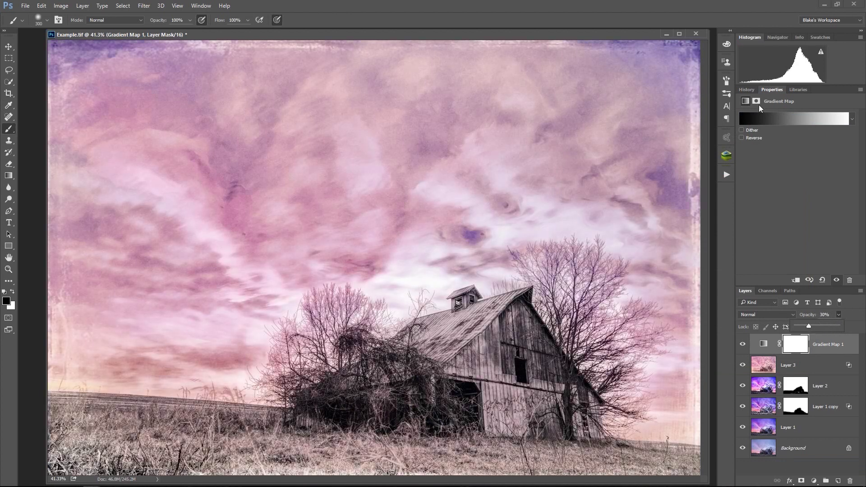
Step: Compare the original Example.tif snapshot with the latest history state of the artwork
left_click(746, 89)
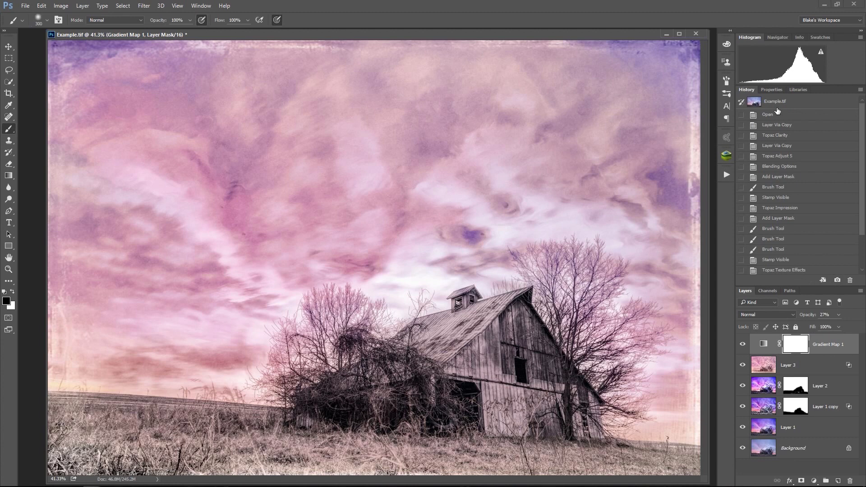
left_click(775, 102)
scroll(776, 106, "down", 2)
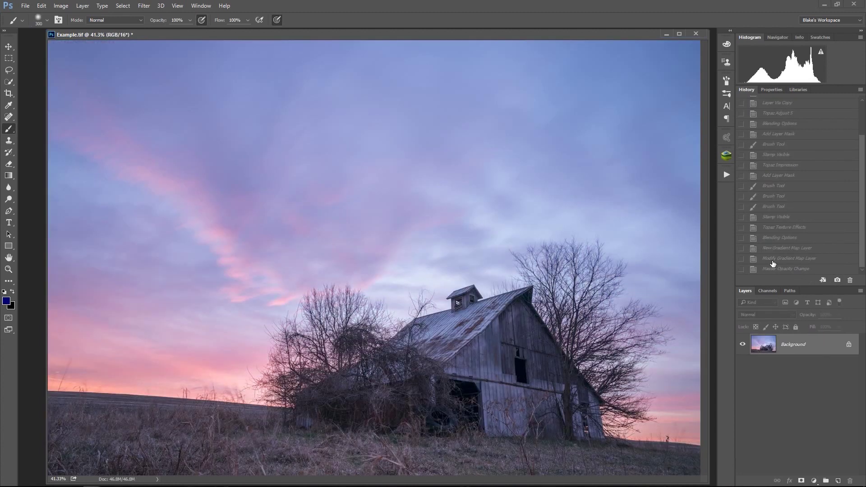
left_click(770, 269)
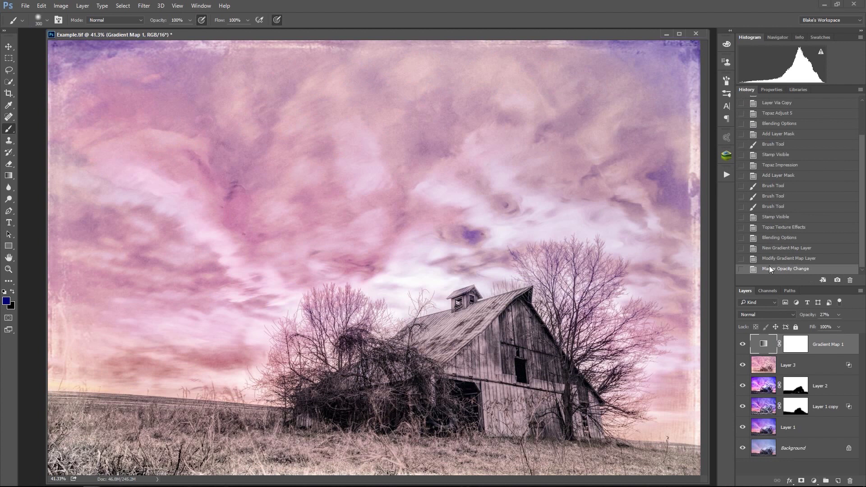
Step: Toggle the Gradient Map layer's visibility to compare the image with and without it
left_click(743, 345)
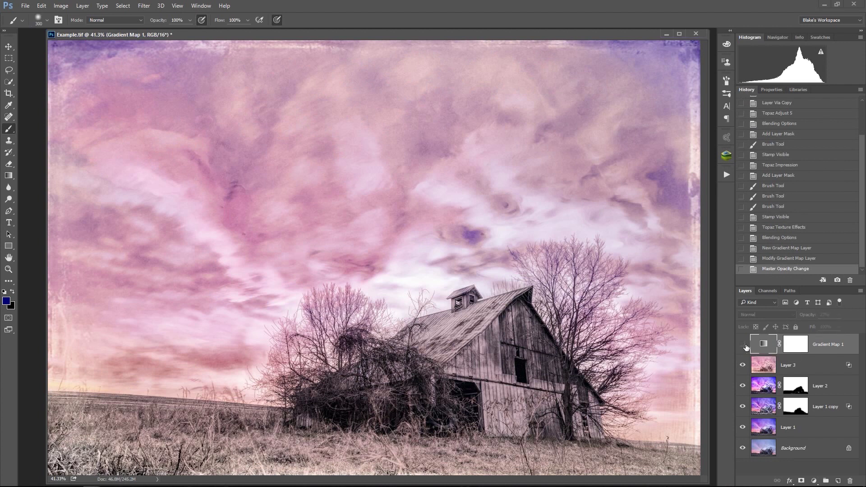
left_click(743, 345)
left_click(743, 344)
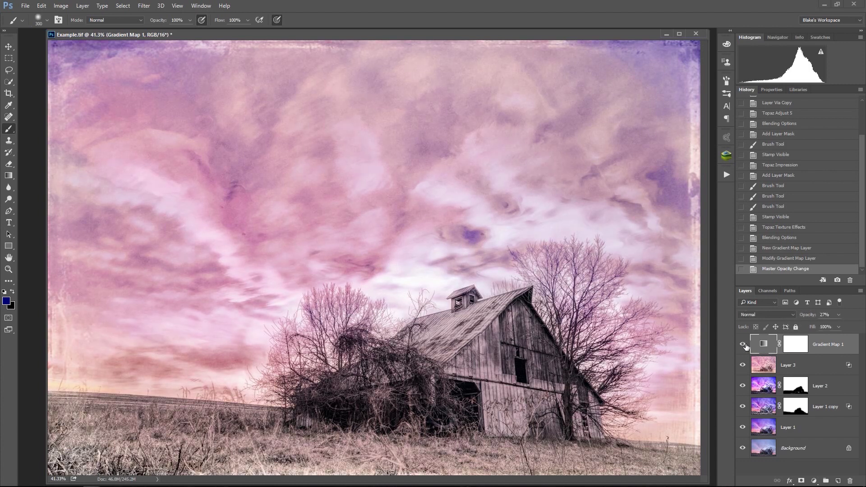